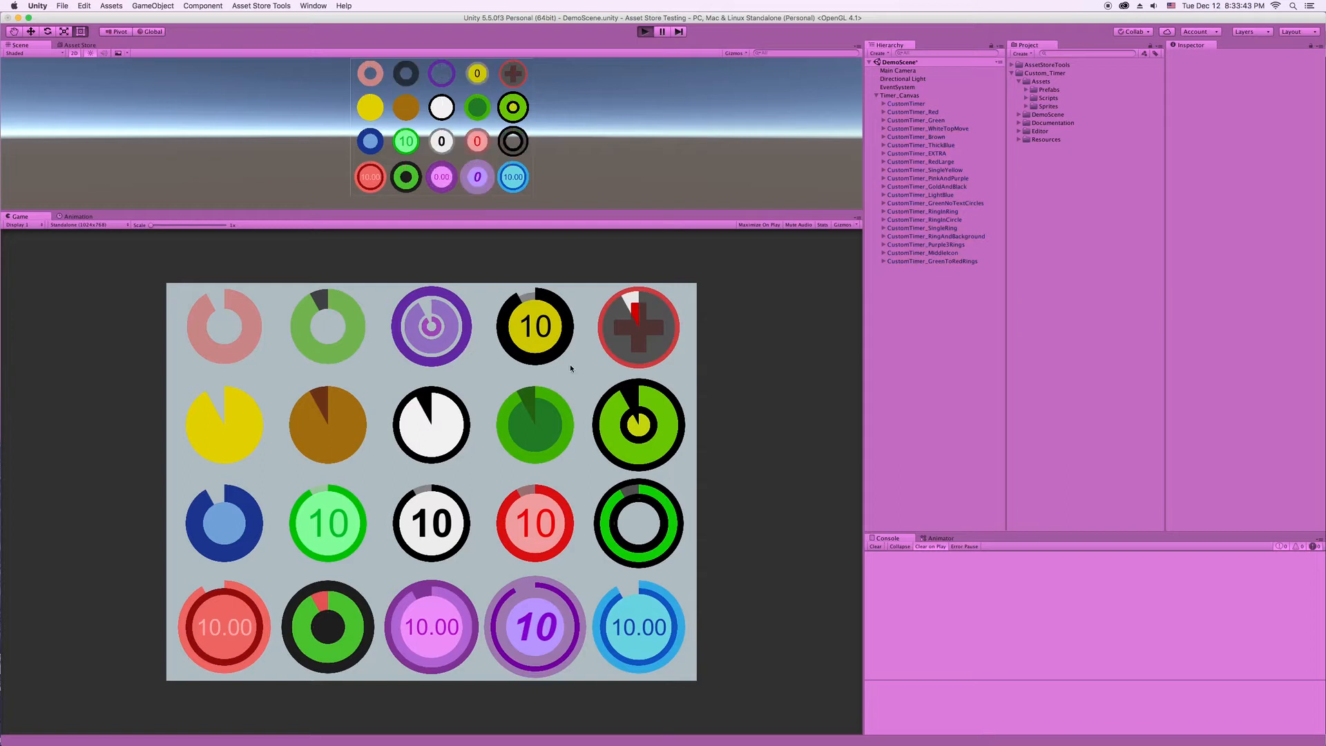
# Step: Start all timers from CustomTimer through CustomTimer_GreenToRedRings together in play mode, watch them run, and exit play mode
pyautogui.click(927, 103)
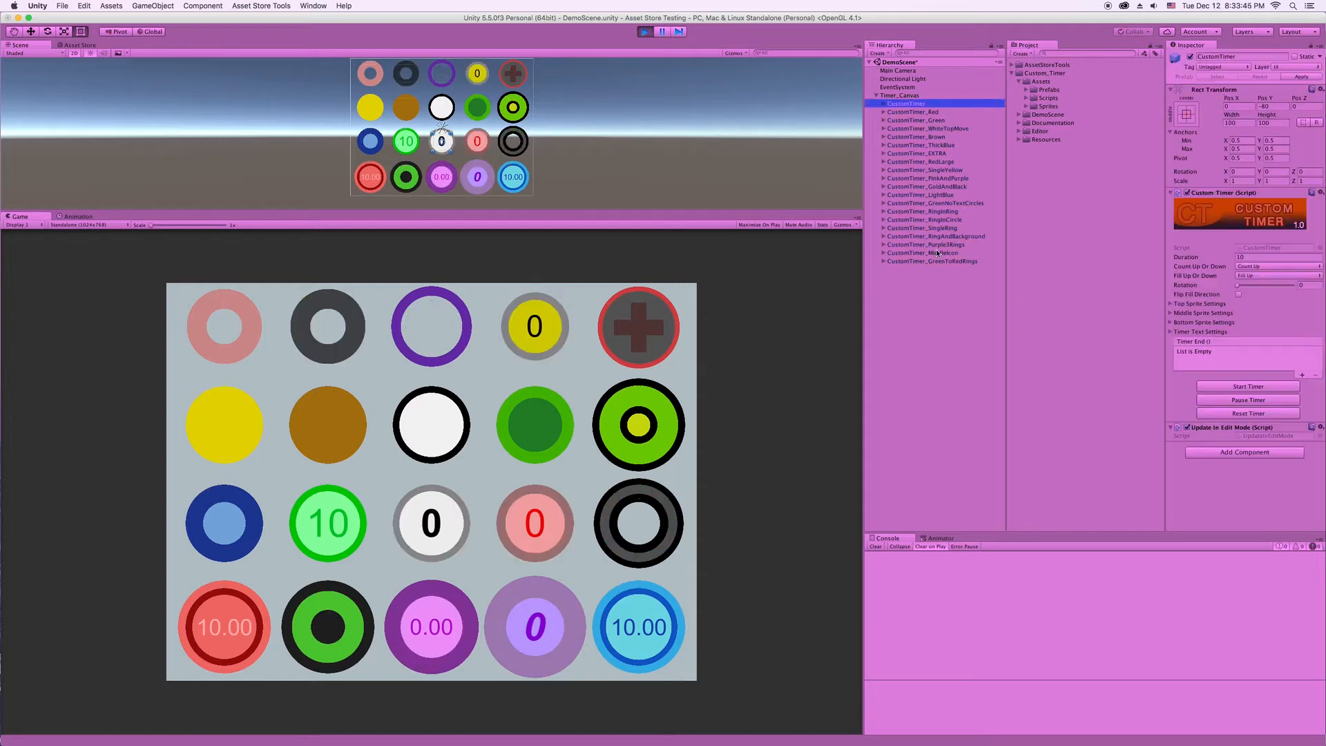
pyautogui.keyDown('shift'); pyautogui.click(932, 261); pyautogui.keyUp('shift')
pyautogui.click(1238, 385)
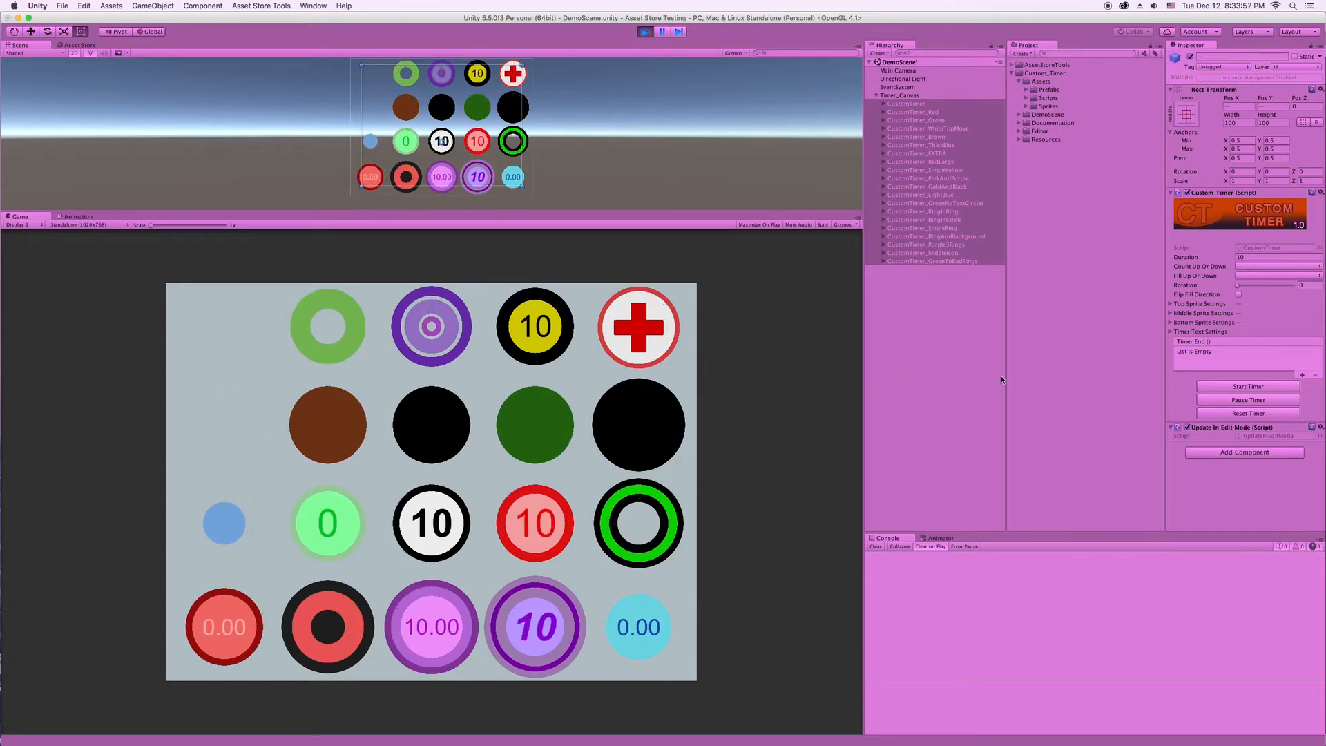
pyautogui.click(1221, 388)
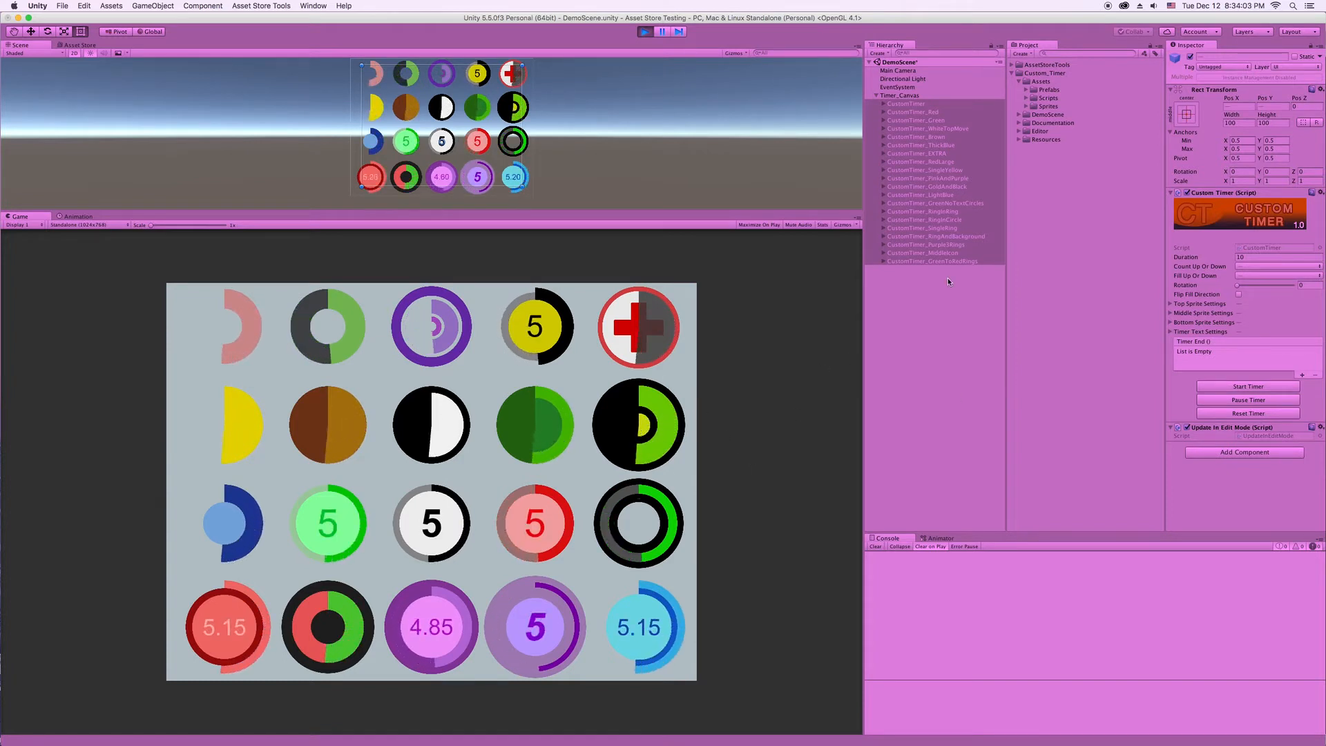
pyautogui.click(945, 296)
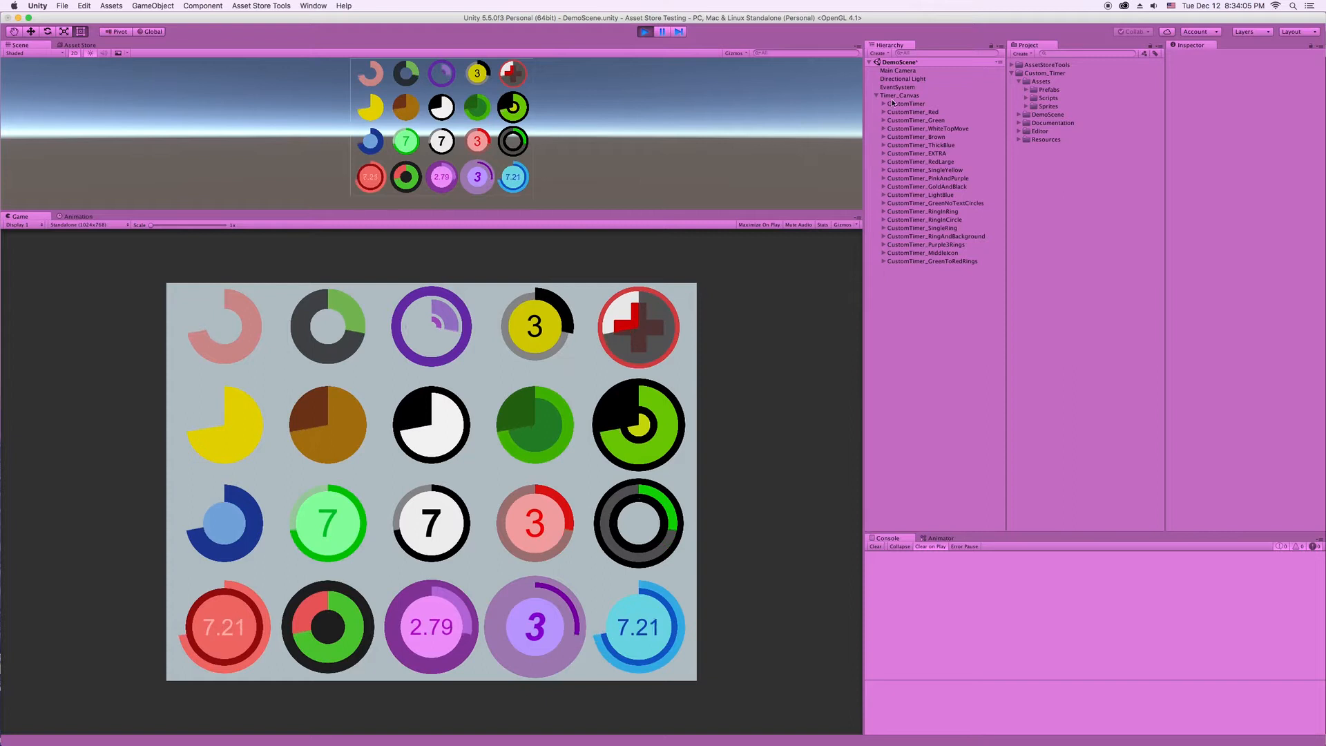
pyautogui.click(644, 31)
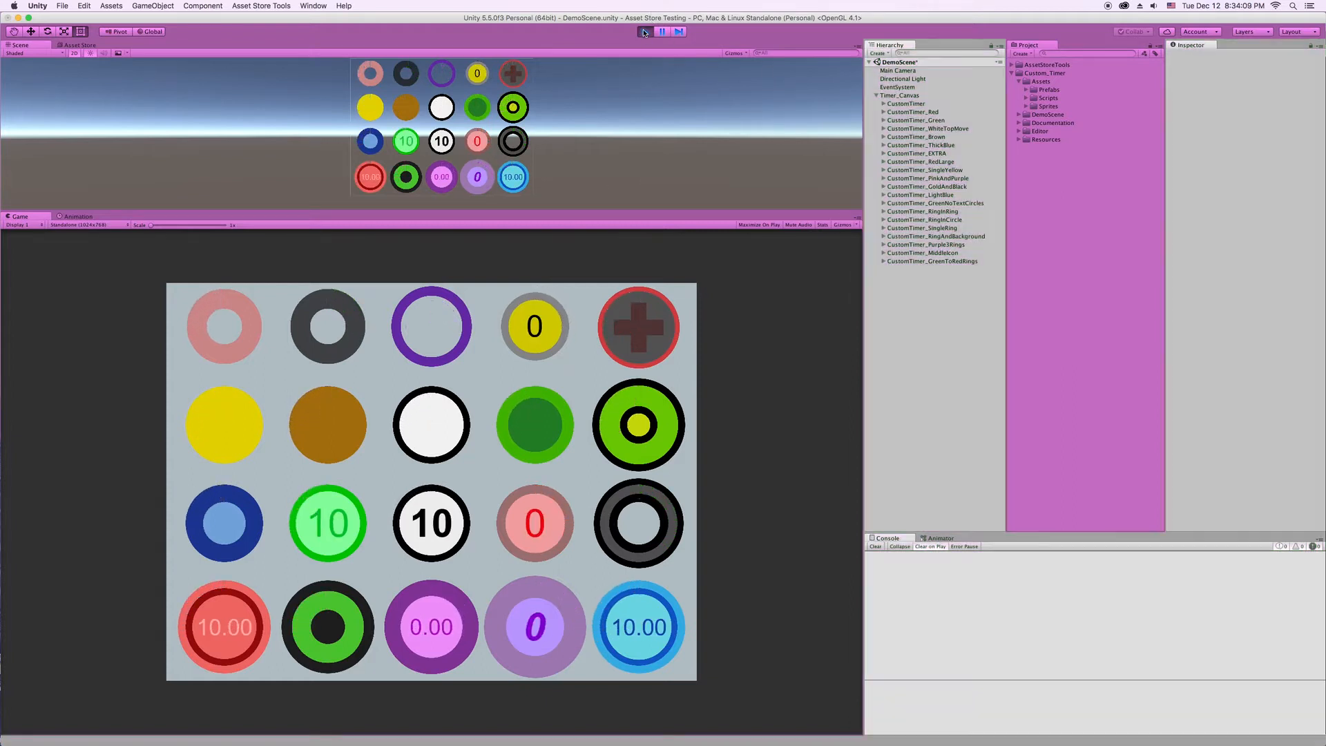
# Step: Select the CustomTimer object under Timer_Canvas to show its Custom Timer script settings
pyautogui.click(877, 96)
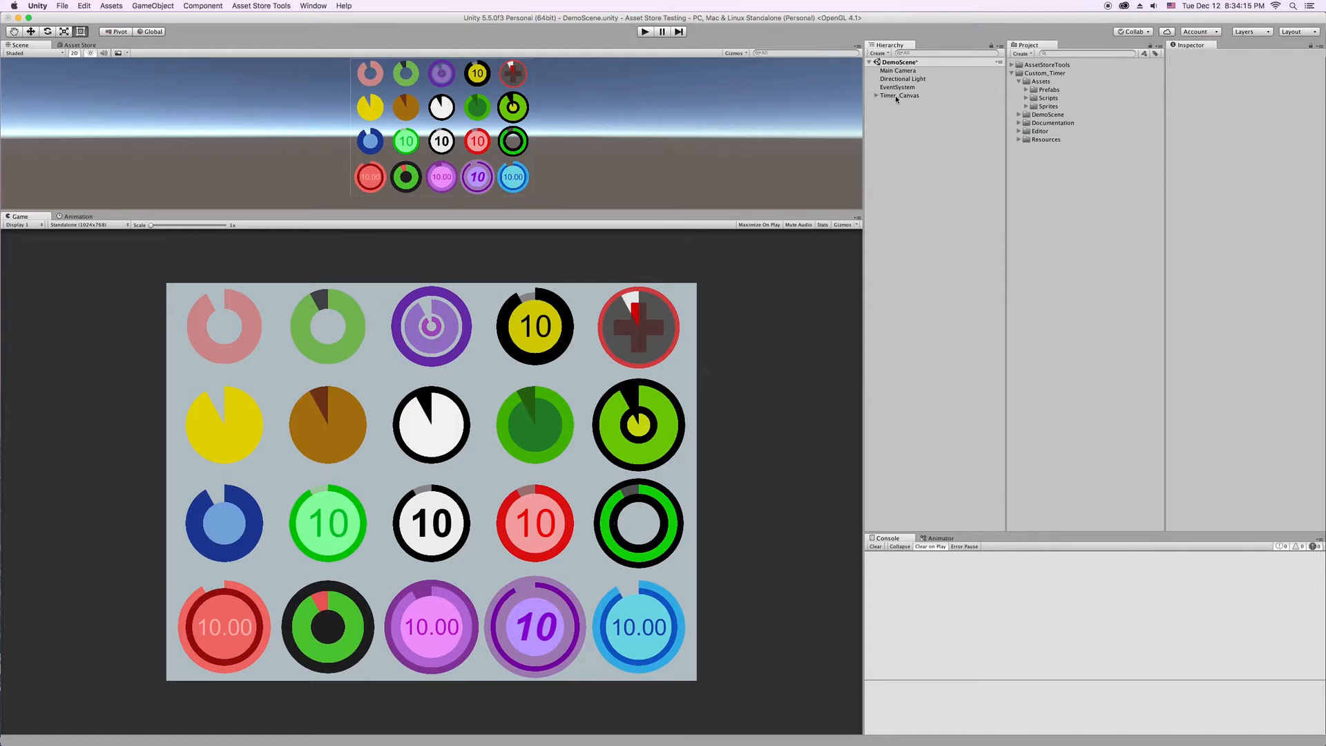
pyautogui.click(876, 97)
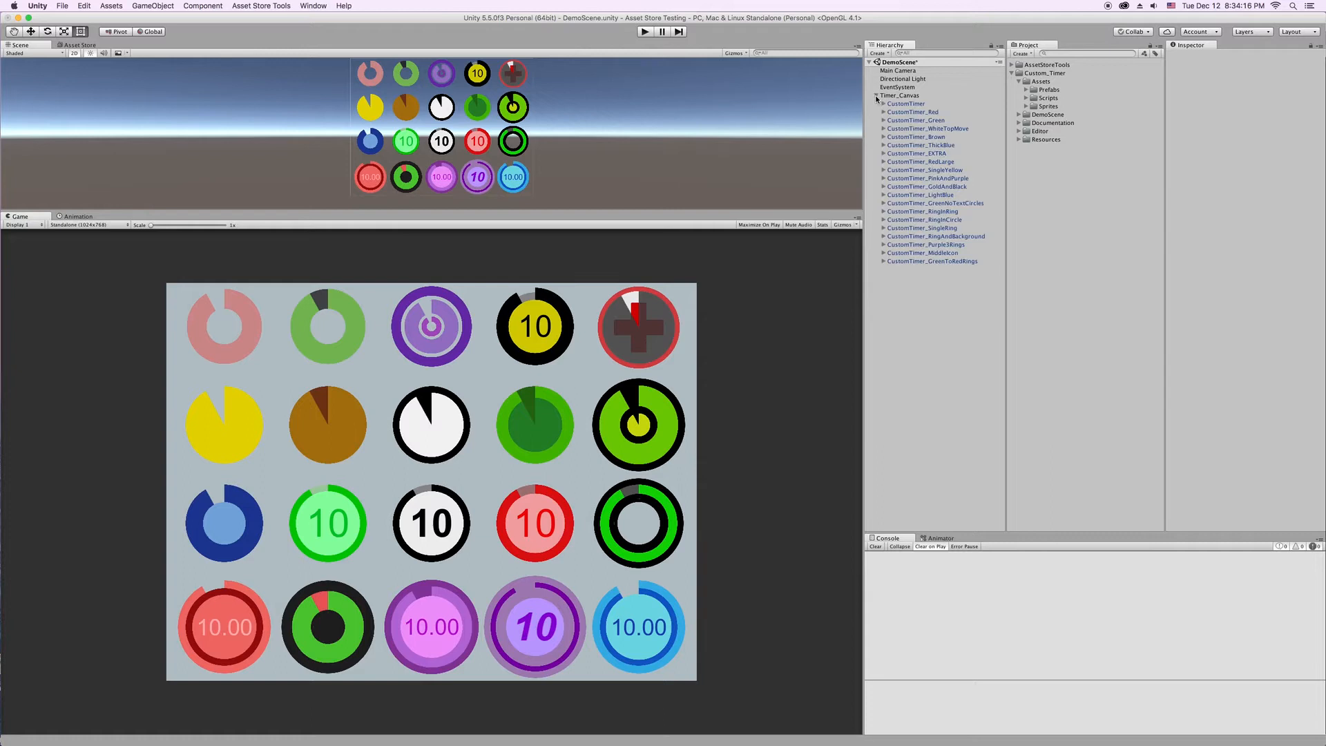
pyautogui.click(915, 105)
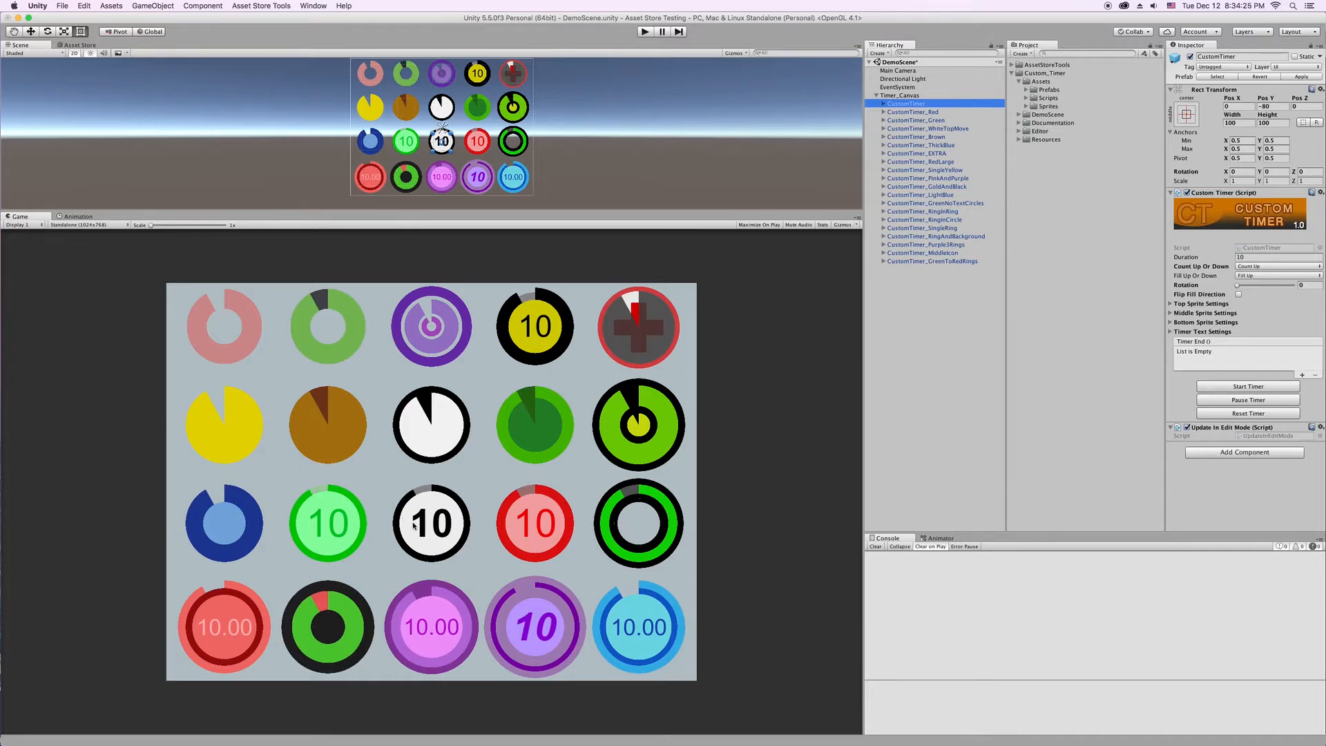
pyautogui.click(935, 105)
# Step: Try a duration of 5.25 on CustomTimer and undo the change
pyautogui.click(1207, 241)
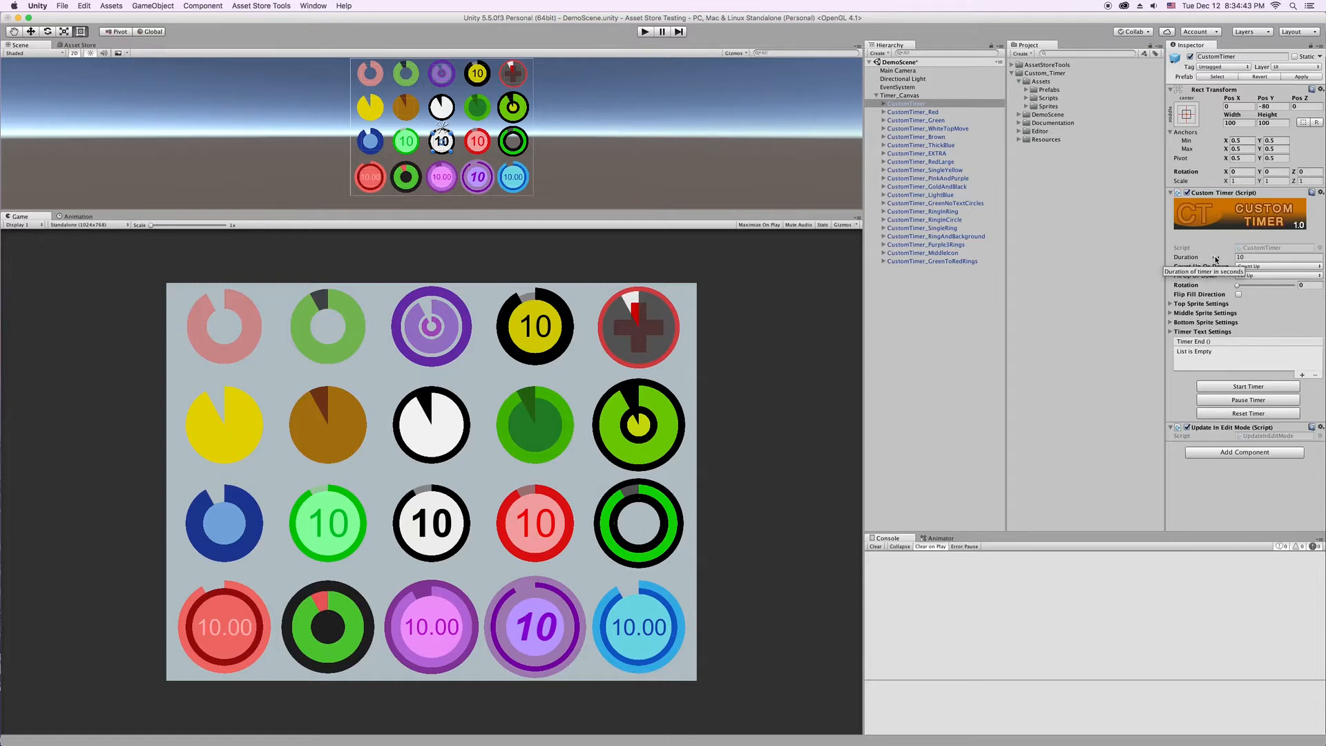
pyautogui.moveTo(1216, 259); pyautogui.dragTo(1103, 261)
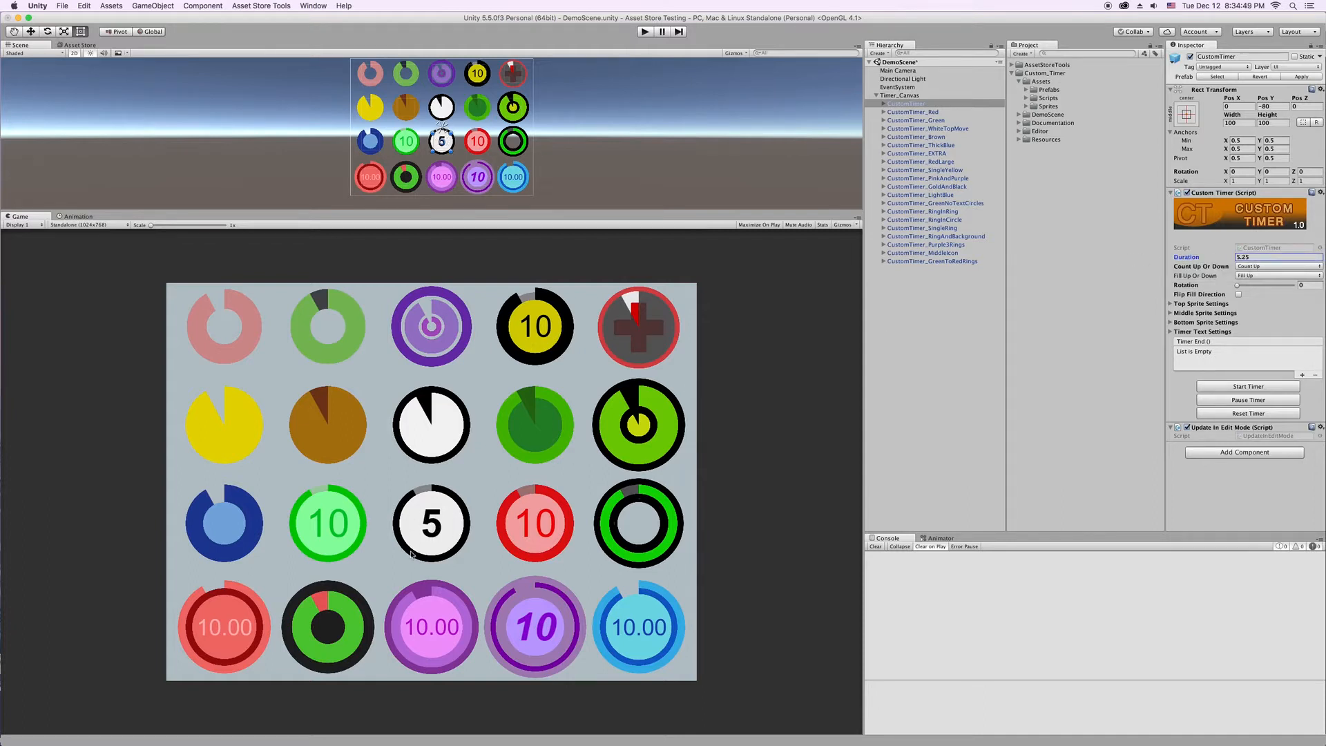
pyautogui.press('super+z')
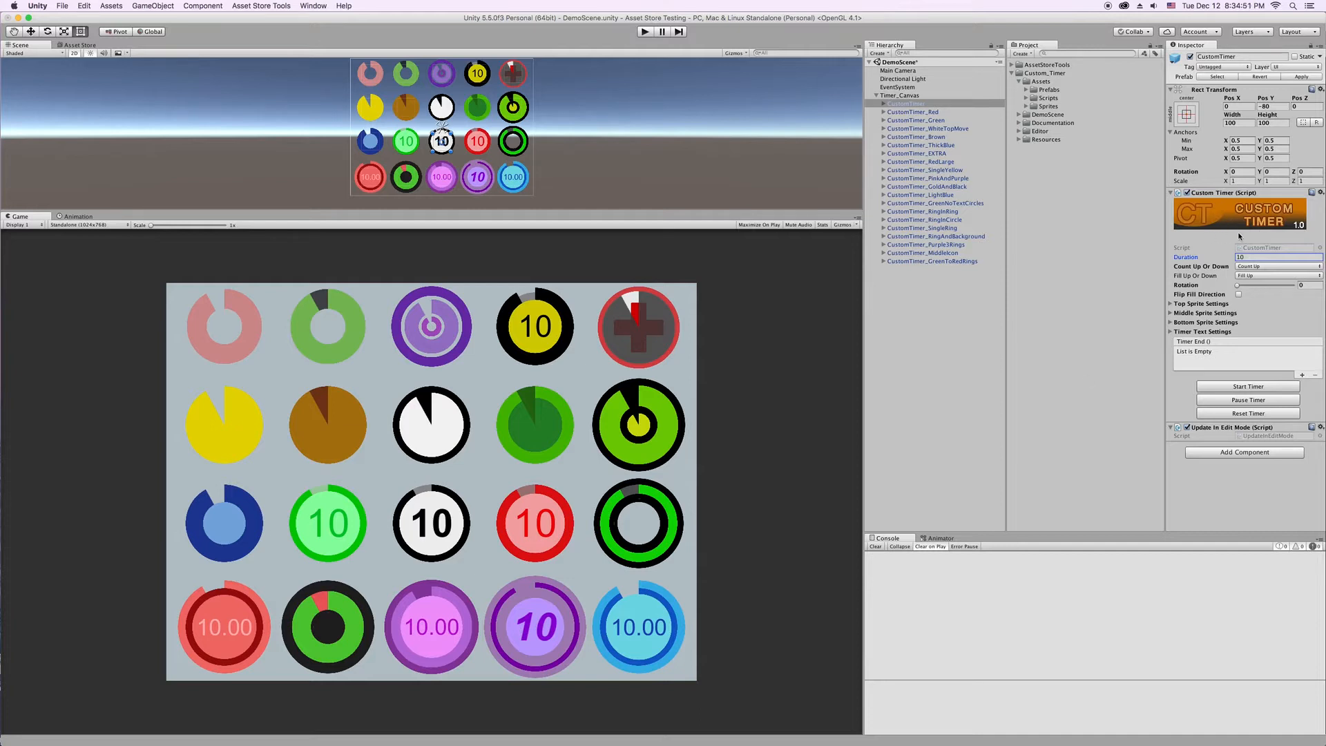
# Step: Examine CustomTimer's Count Up Or Down and Fill Up Or Down options, keeping Count Up and Fill Up
pyautogui.click(1214, 268)
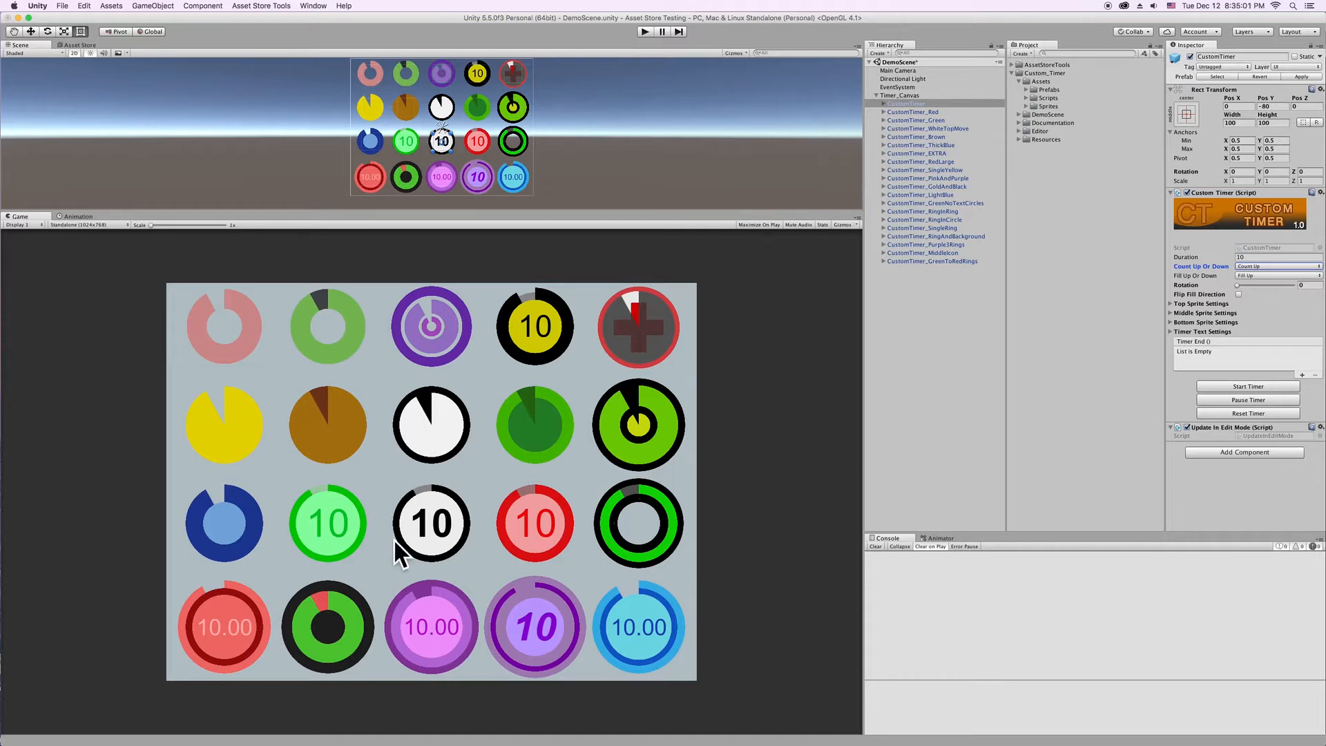
pyautogui.click(1251, 268)
pyautogui.click(1261, 274)
pyautogui.click(1245, 265)
pyautogui.click(1249, 257)
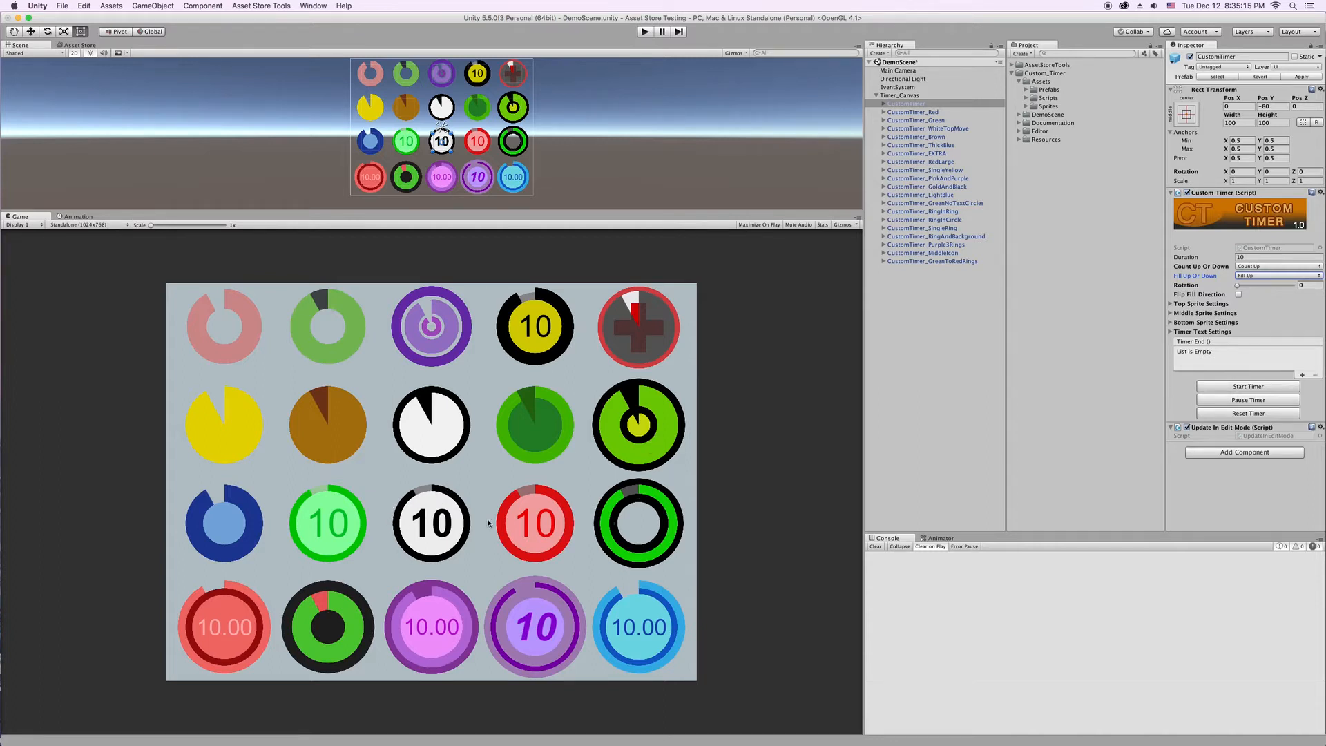
pyautogui.click(1277, 275)
pyautogui.click(1276, 284)
# Step: Try a rotation of 153 and a flipped fill direction on CustomTimer, restoring rotation 0 and the unflipped fill
pyautogui.click(1203, 285)
pyautogui.moveTo(1239, 284); pyautogui.dragTo(1262, 300)
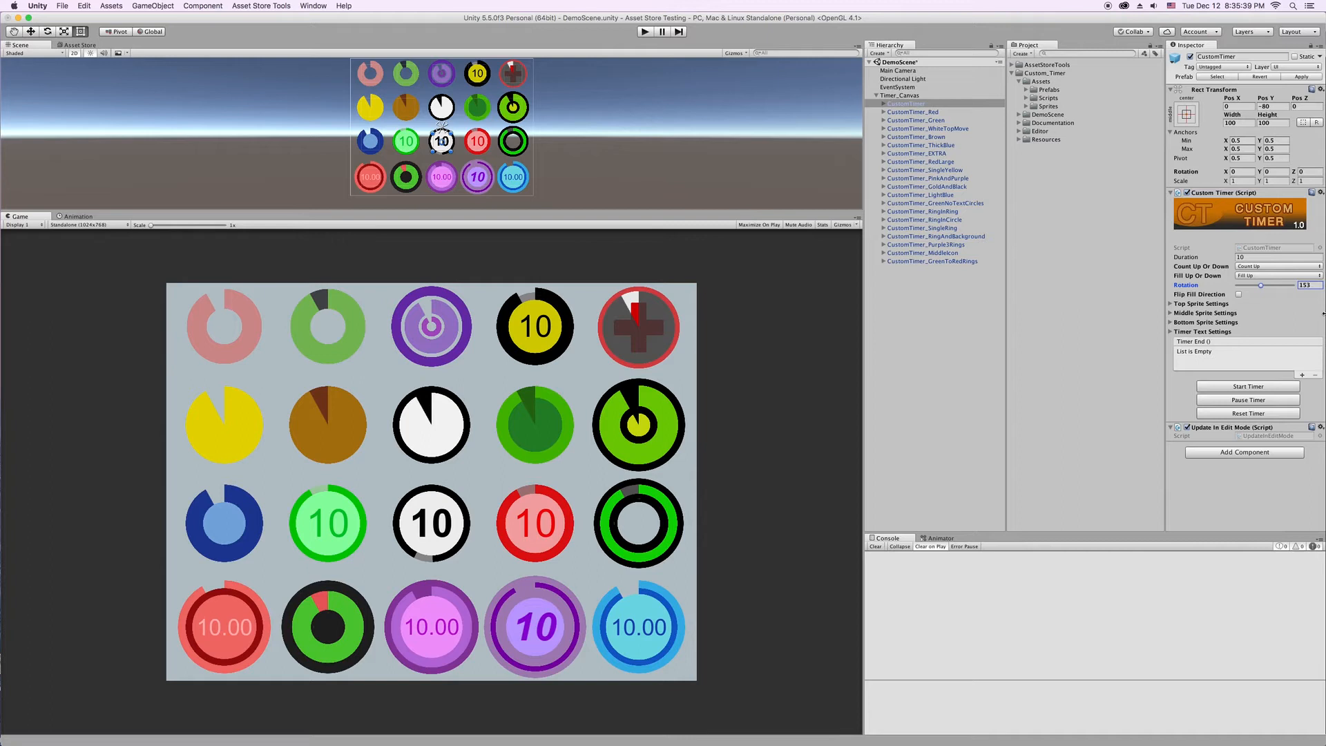
pyautogui.moveTo(1262, 290); pyautogui.dragTo(1235, 286)
pyautogui.click(1238, 294)
pyautogui.click(1238, 294)
# Step: Inspect CustomTimer's child objects, including Bottom_Sprite, Middle_Sprite and Timer_Text, and reselect the parent CustomTimer
pyautogui.click(884, 103)
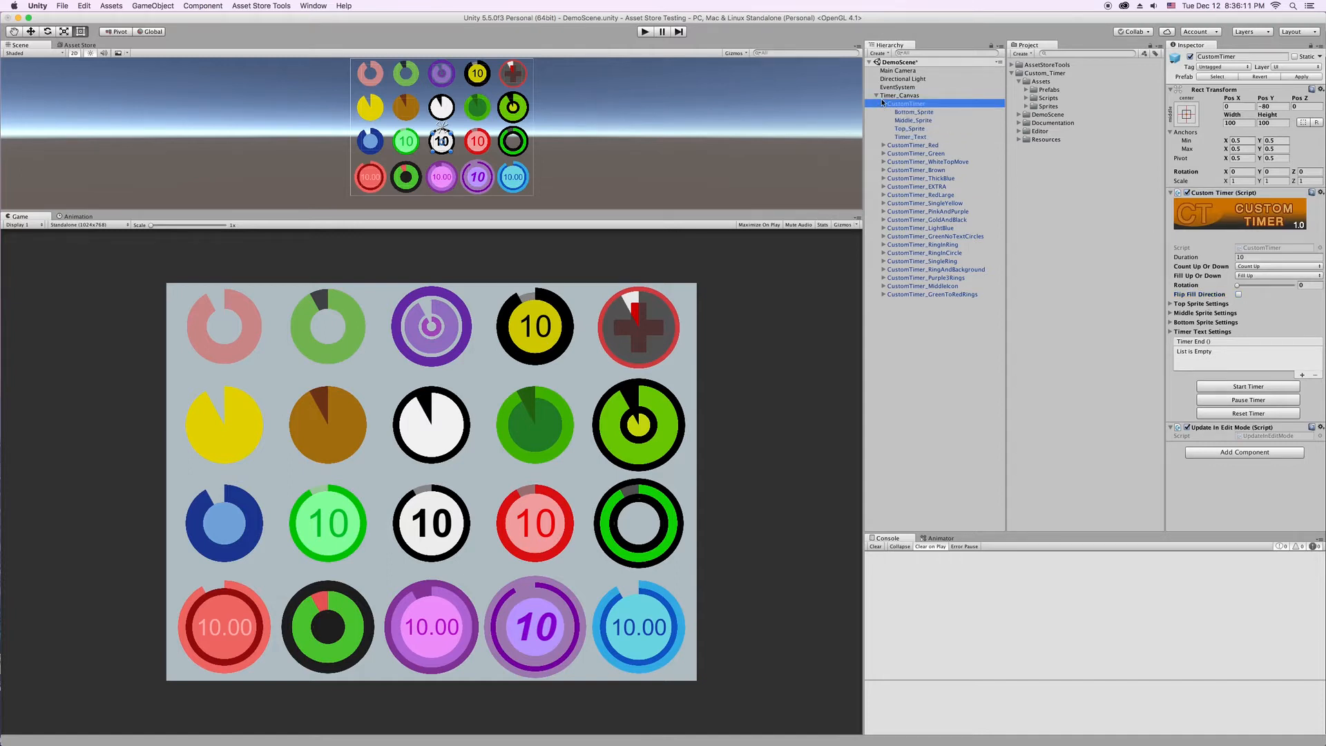
pyautogui.click(922, 113)
pyautogui.click(924, 119)
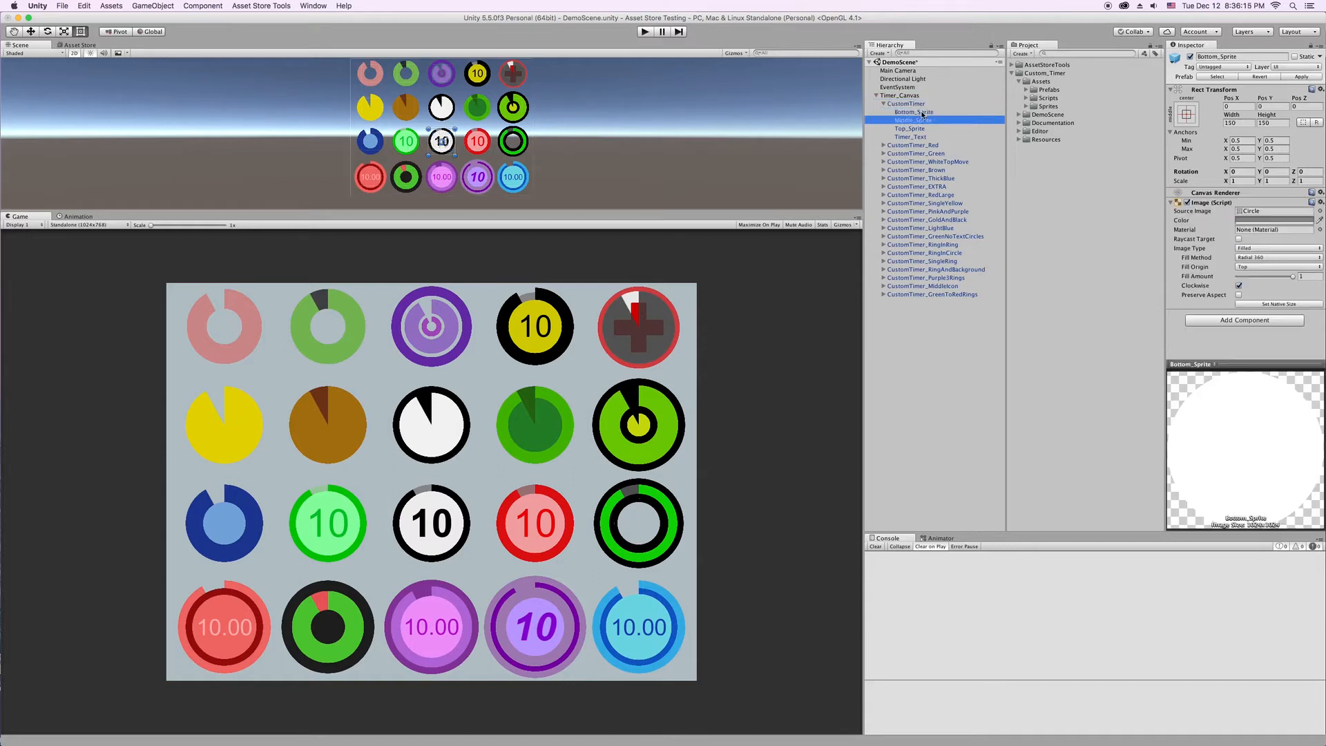
pyautogui.click(918, 136)
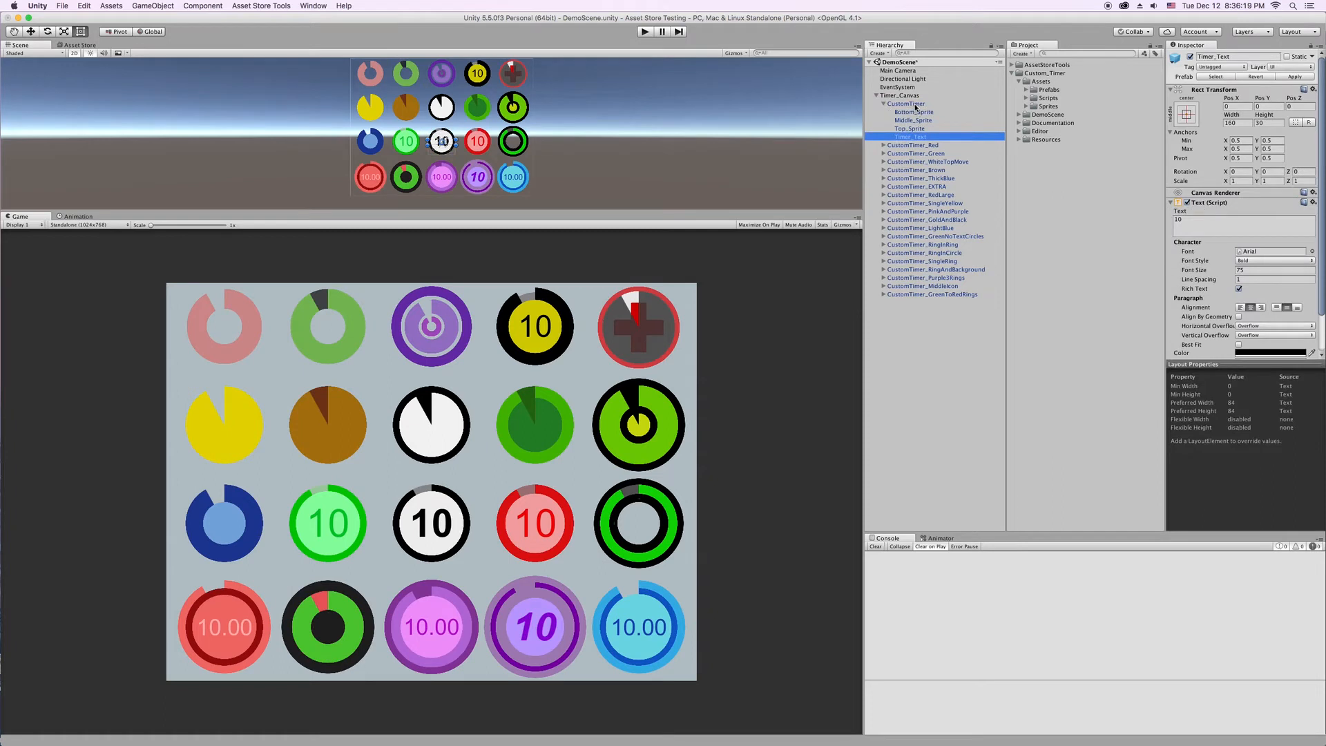
pyautogui.click(912, 104)
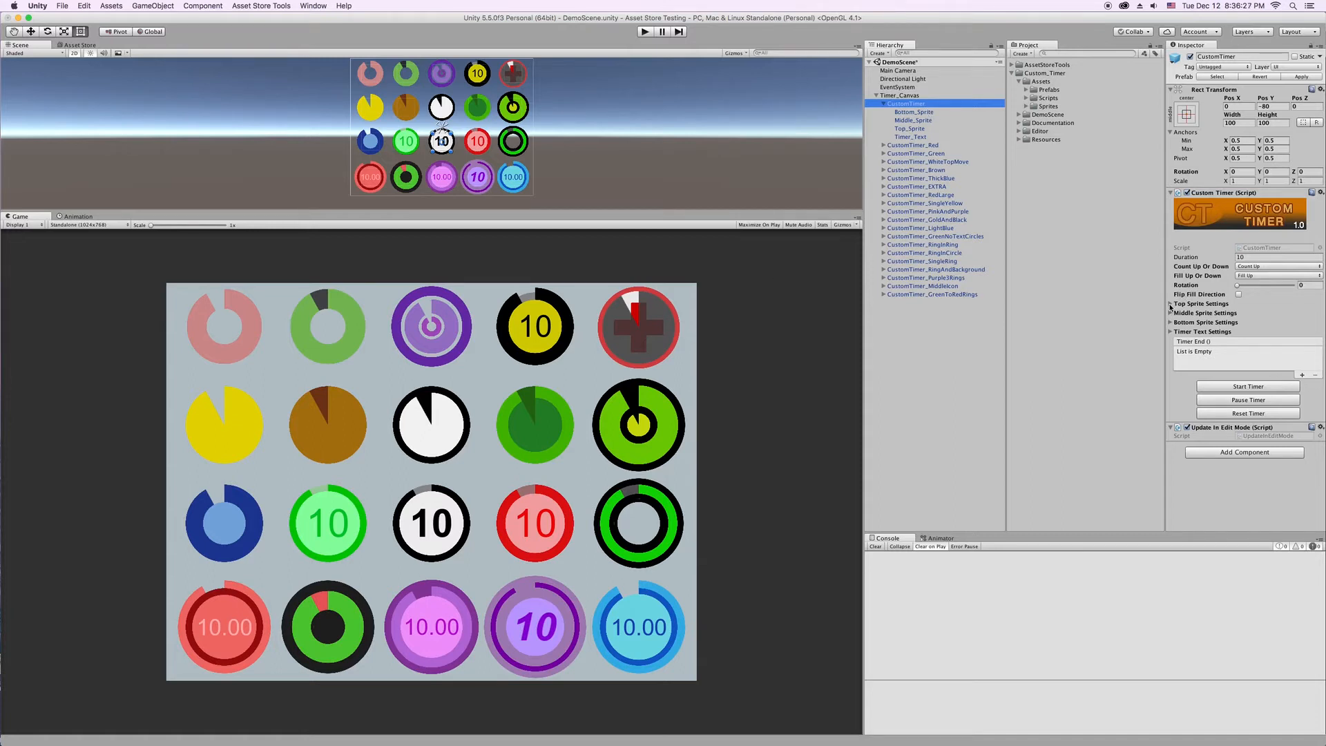
# Step: Expand the Top Sprite Settings and test disabling the top sprite, leaving it enabled
pyautogui.click(1175, 304)
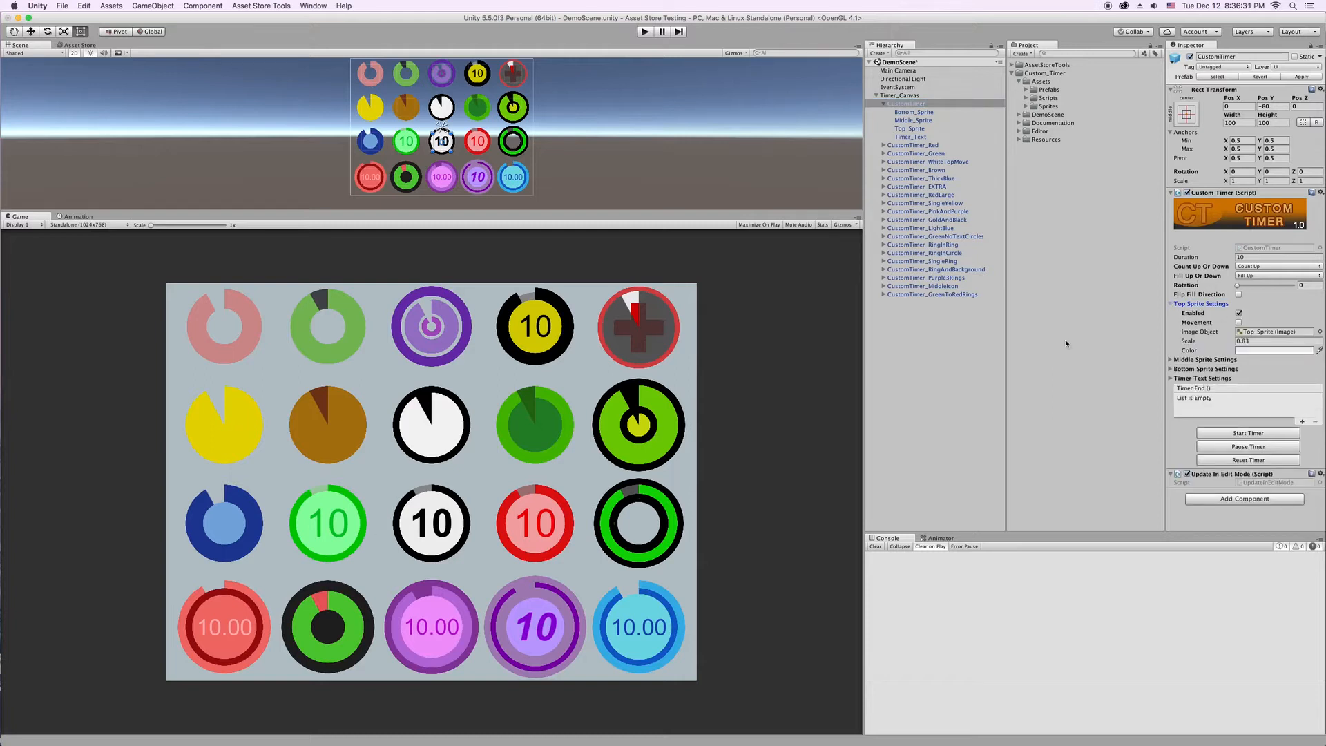
pyautogui.click(1239, 314)
pyautogui.click(1240, 315)
pyautogui.click(1239, 314)
pyautogui.click(1239, 315)
pyautogui.click(1240, 313)
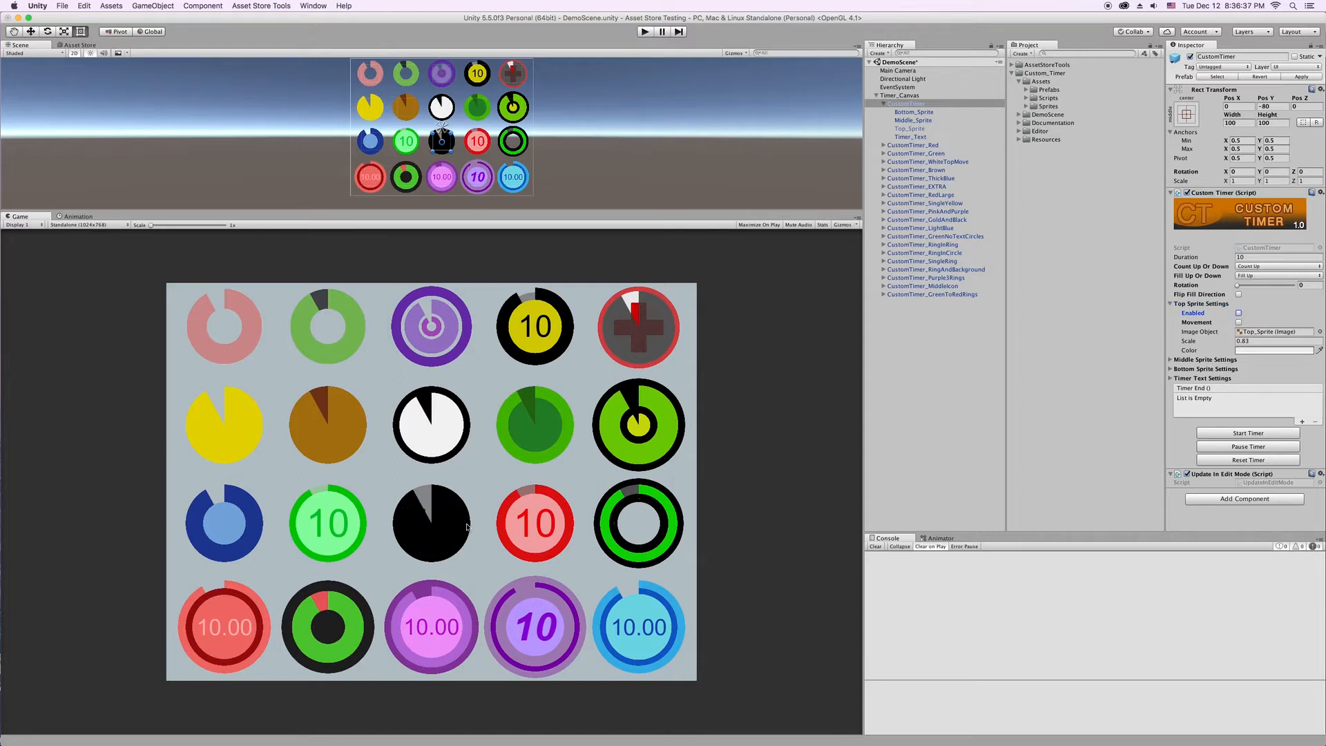
pyautogui.click(1239, 313)
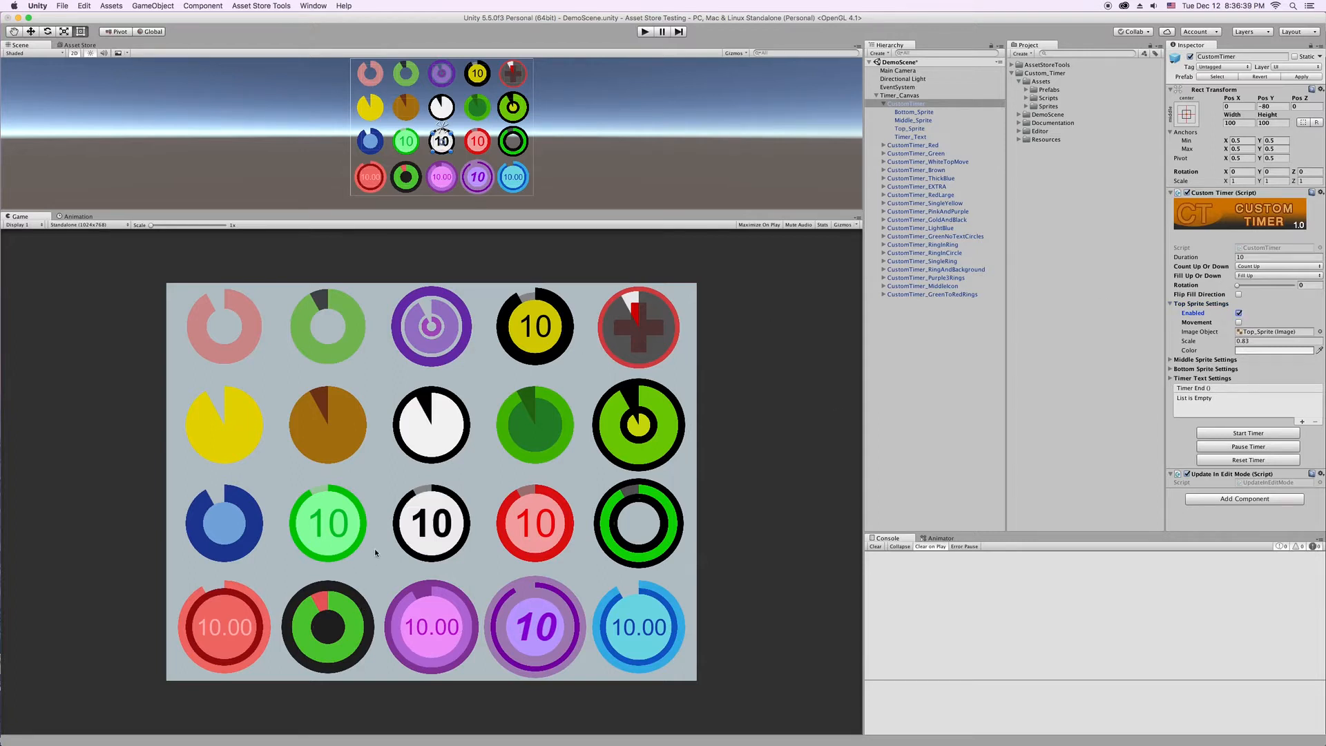
pyautogui.click(1239, 314)
pyautogui.click(1239, 313)
# Step: Test the top sprite's Movement option, leave it off, and locate its assigned image object in the hierarchy
pyautogui.click(1209, 322)
pyautogui.click(1239, 323)
pyautogui.click(1238, 322)
pyautogui.click(1261, 332)
pyautogui.click(1267, 333)
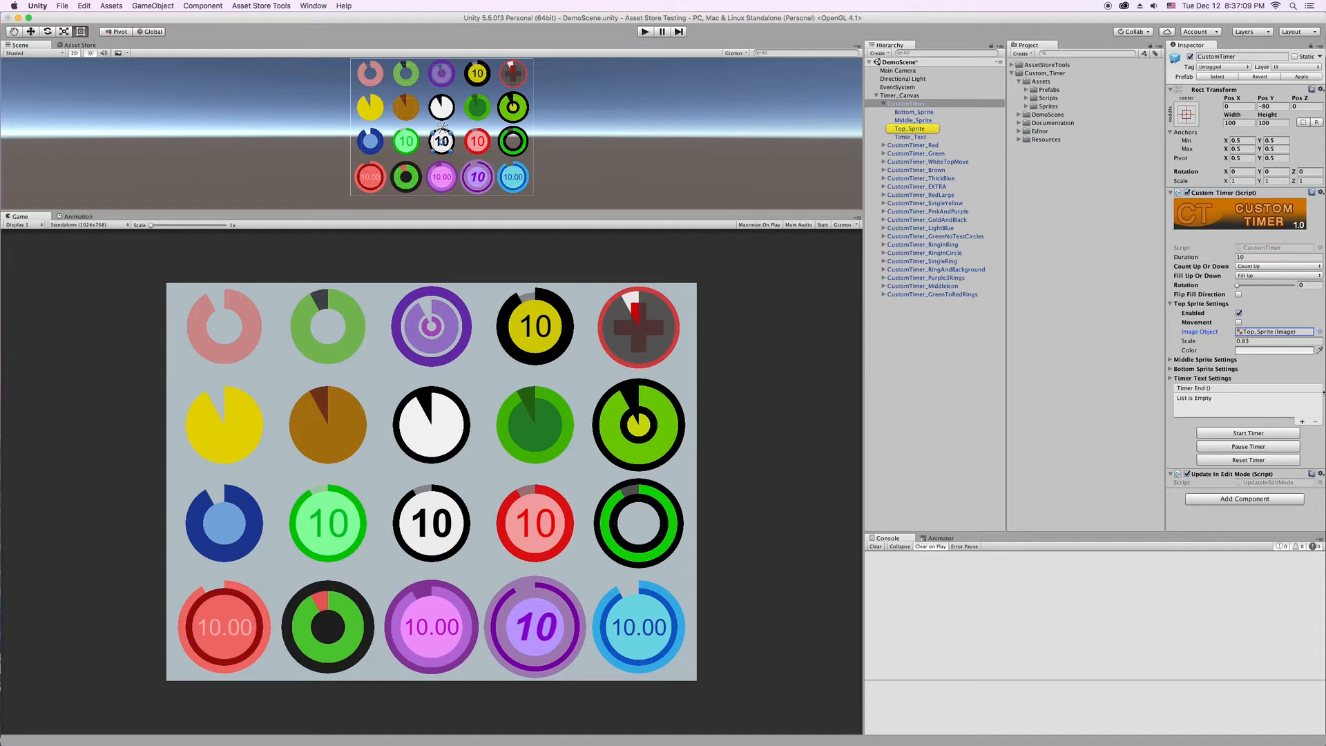
pyautogui.click(1246, 332)
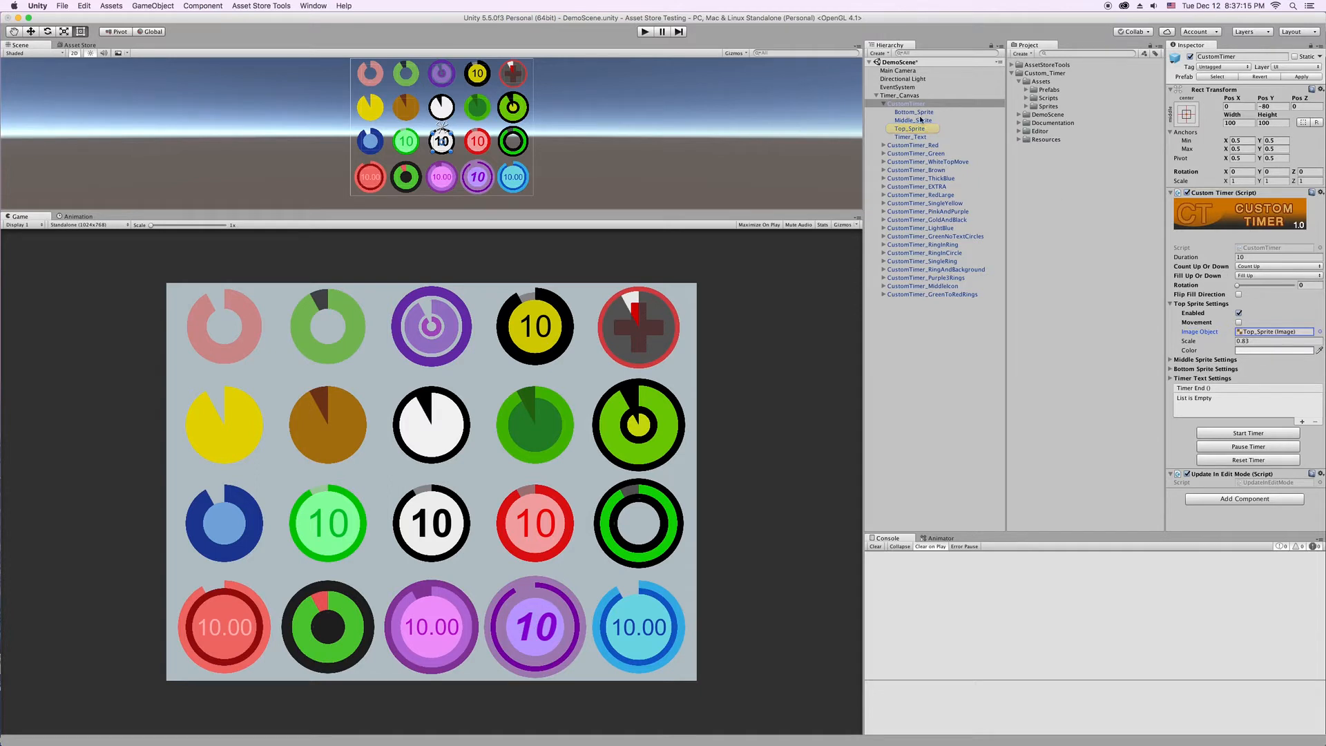
# Step: Try top sprite scales of 0.92 and 0.56 and restore the scale to 0.83
pyautogui.click(1210, 346)
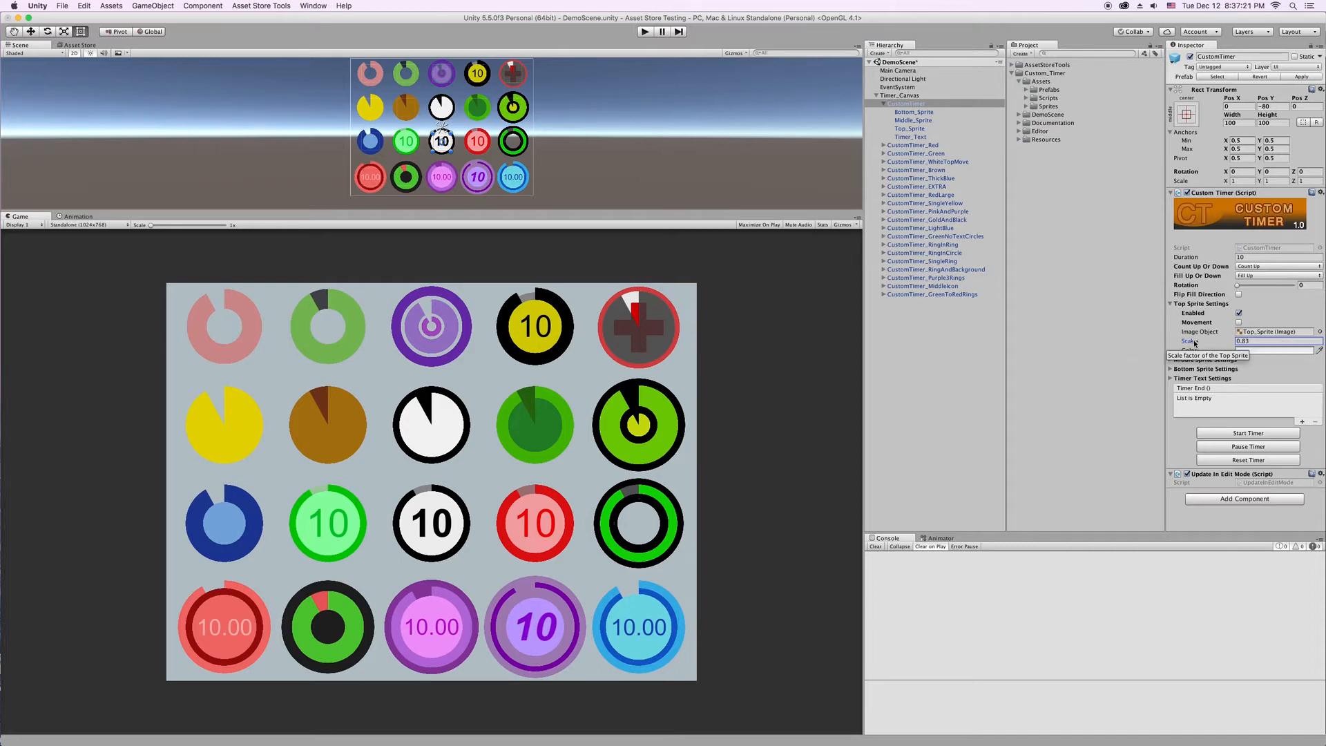
pyautogui.moveTo(1196, 343); pyautogui.dragTo(1207, 343)
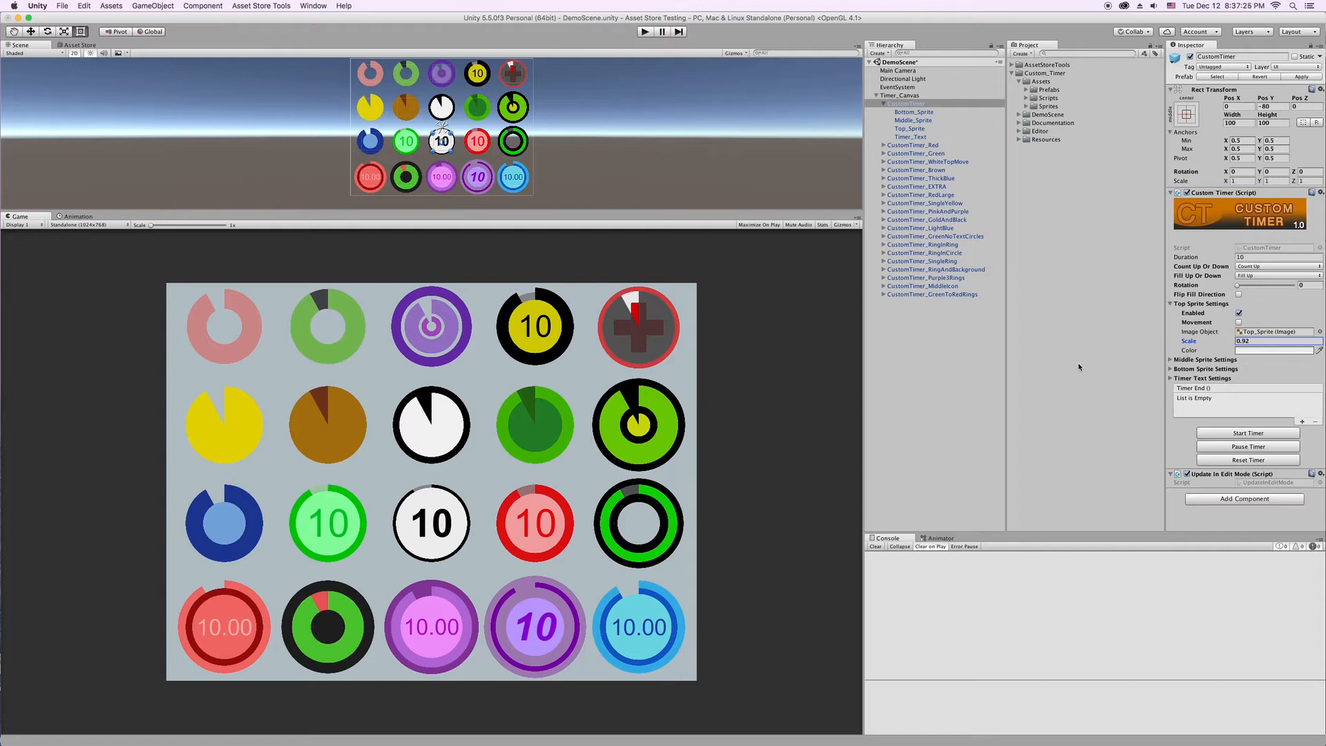
pyautogui.moveTo(1202, 342); pyautogui.dragTo(1198, 352)
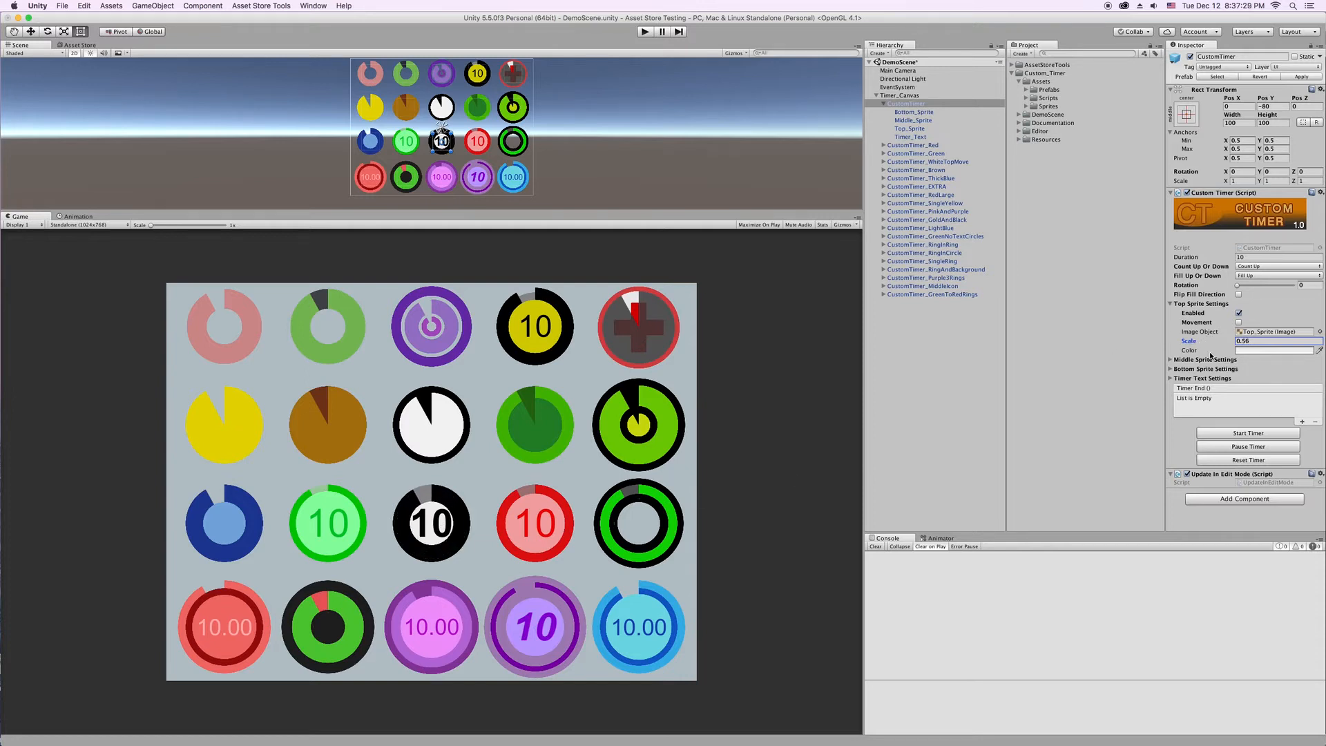
pyautogui.press('super+z')
pyautogui.moveTo(1185, 342); pyautogui.dragTo(1178, 350)
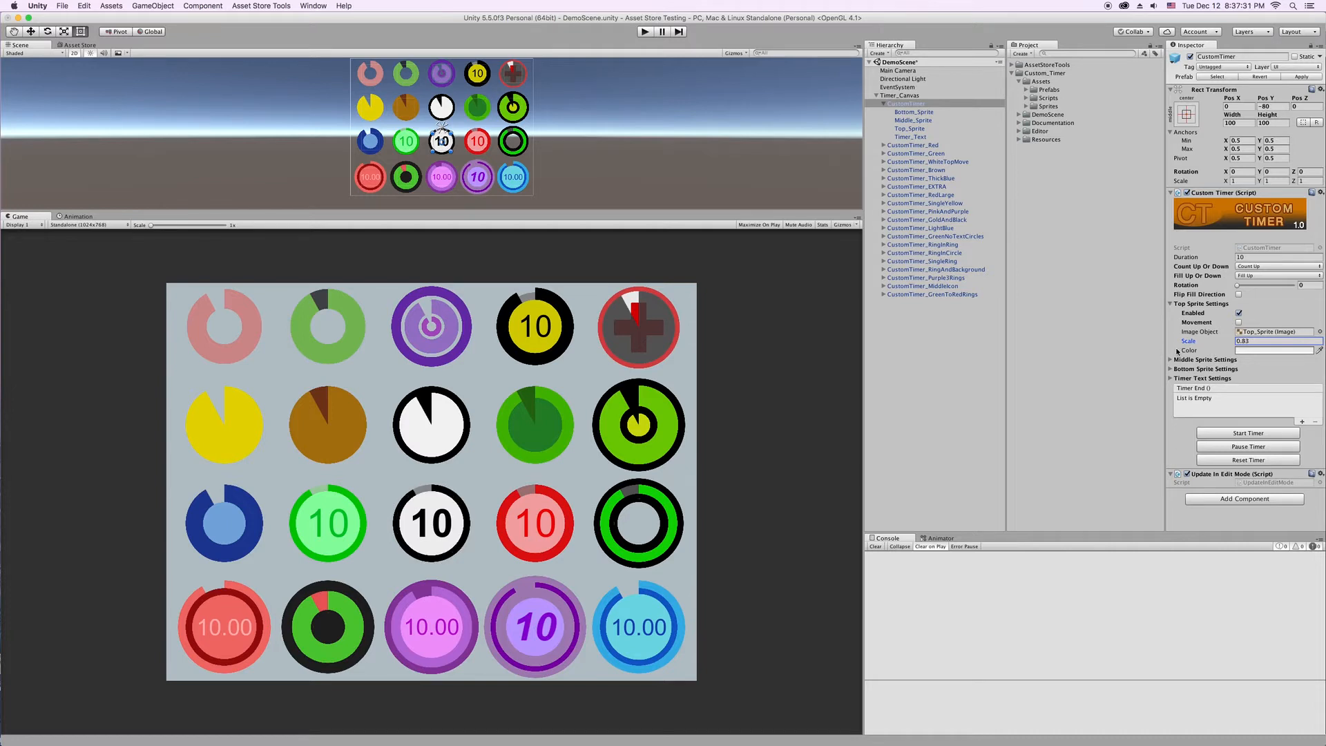
# Step: Try the red shades FF0000 and F03A3A as the top sprite's color and cancel the color change
pyautogui.click(1270, 350)
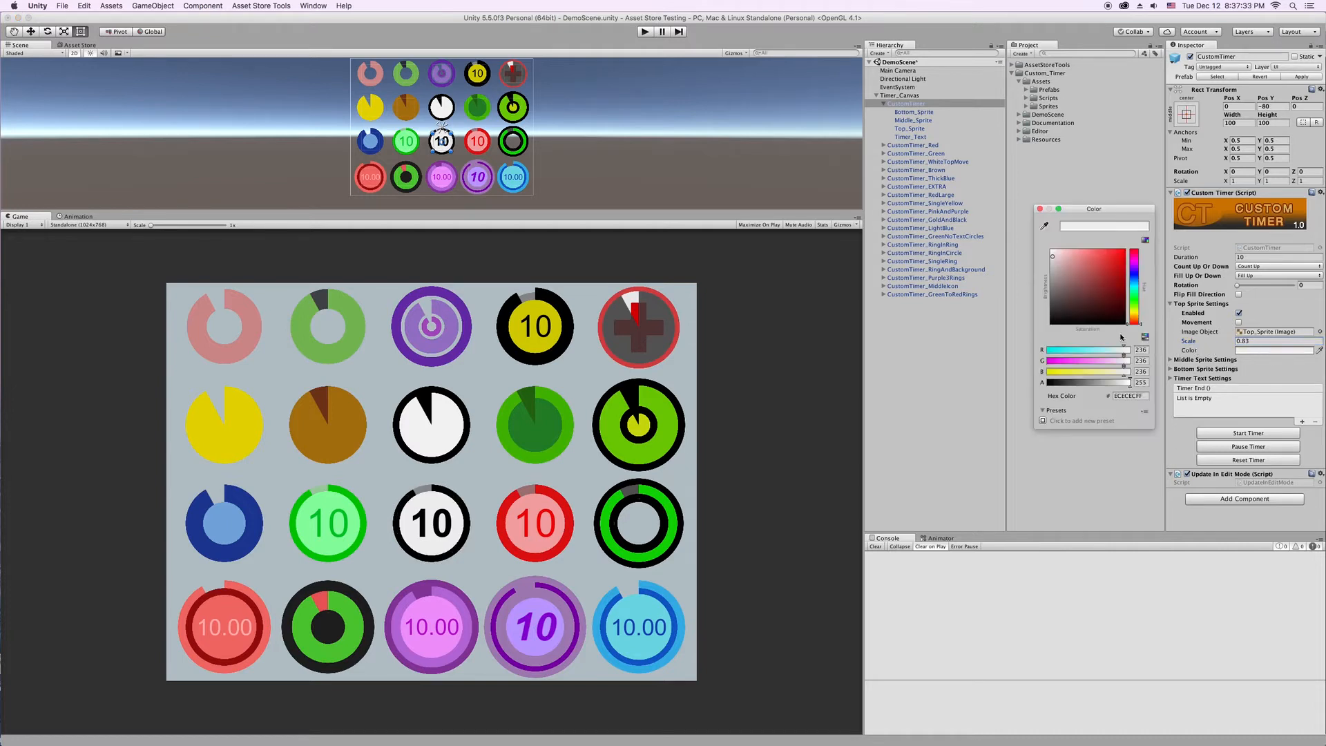
pyautogui.click(1072, 267)
pyautogui.moveTo(1080, 267); pyautogui.dragTo(1126, 249)
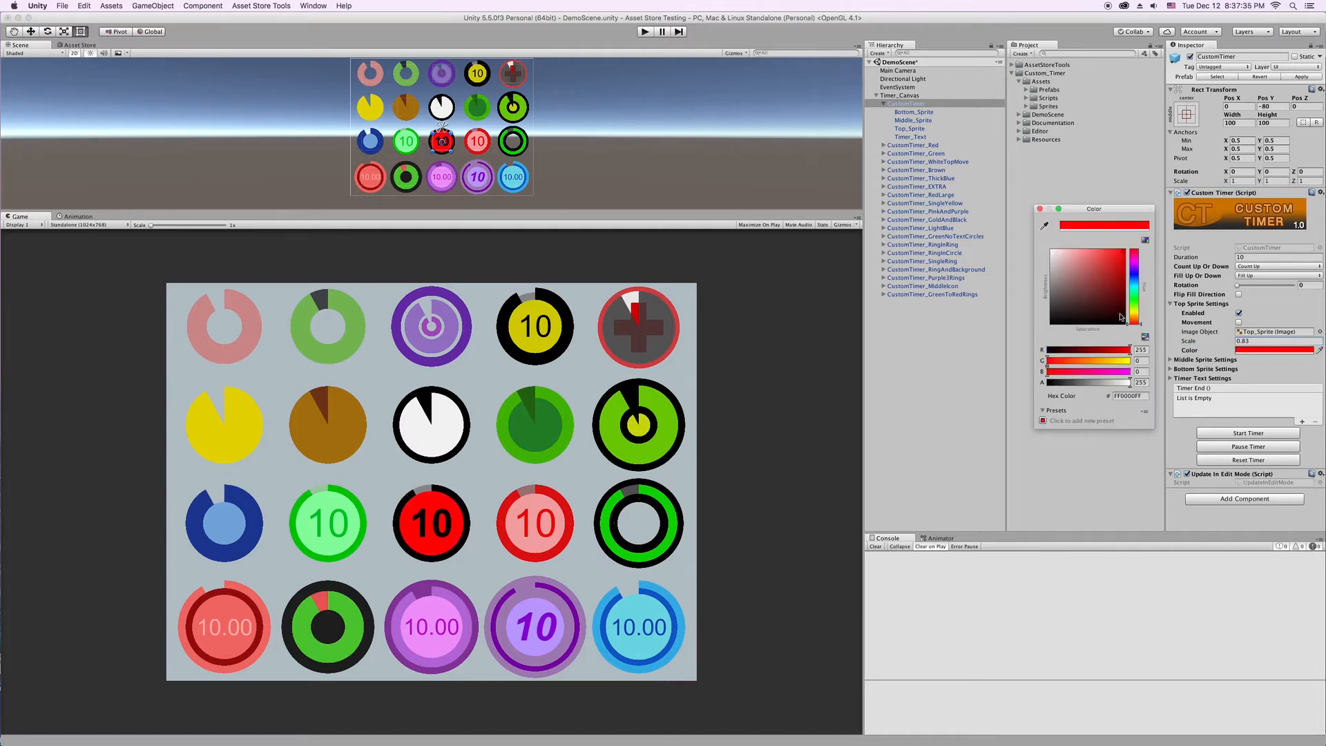
pyautogui.moveTo(1134, 325)
pyautogui.mouseDown()
pyautogui.moveTo(1135, 274)
pyautogui.moveTo(1135, 323)
pyautogui.mouseUp()
pyautogui.press('super+z')
pyautogui.click(1106, 255)
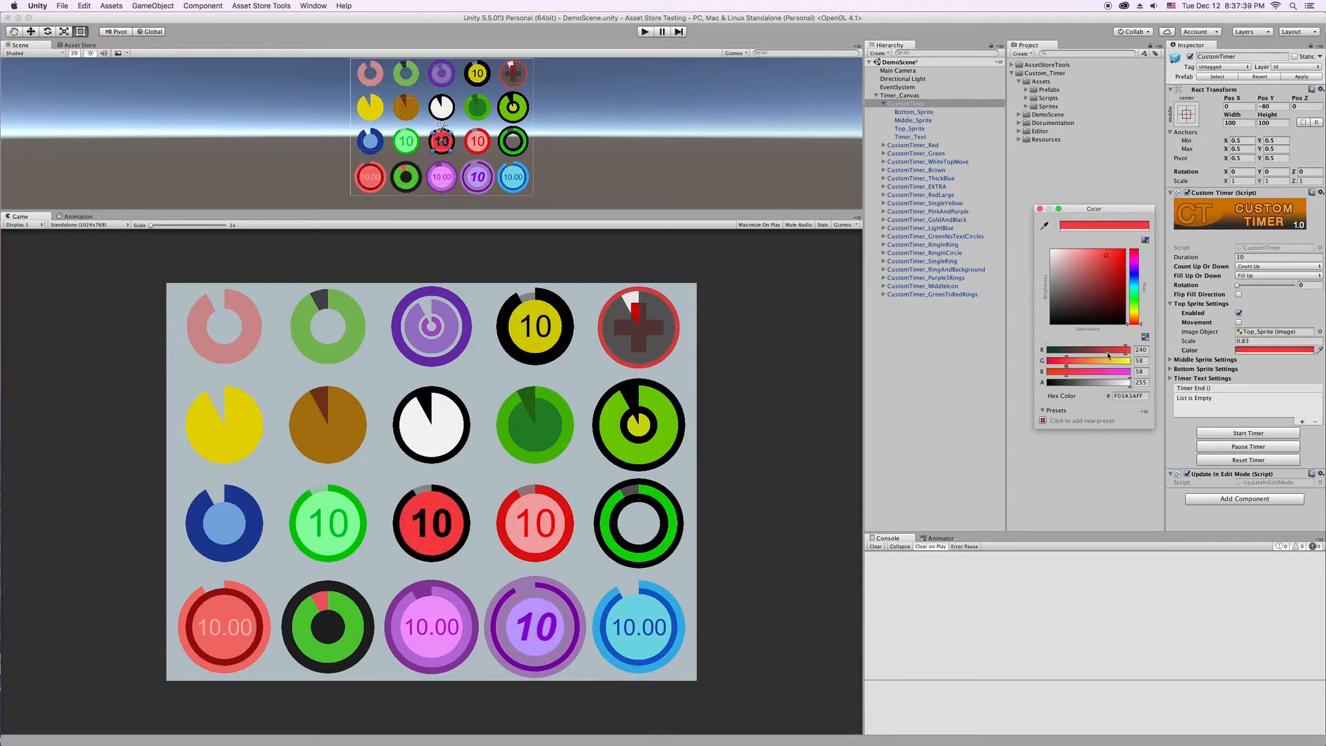
pyautogui.moveTo(1126, 378); pyautogui.dragTo(1180, 384)
pyautogui.press('Escape')
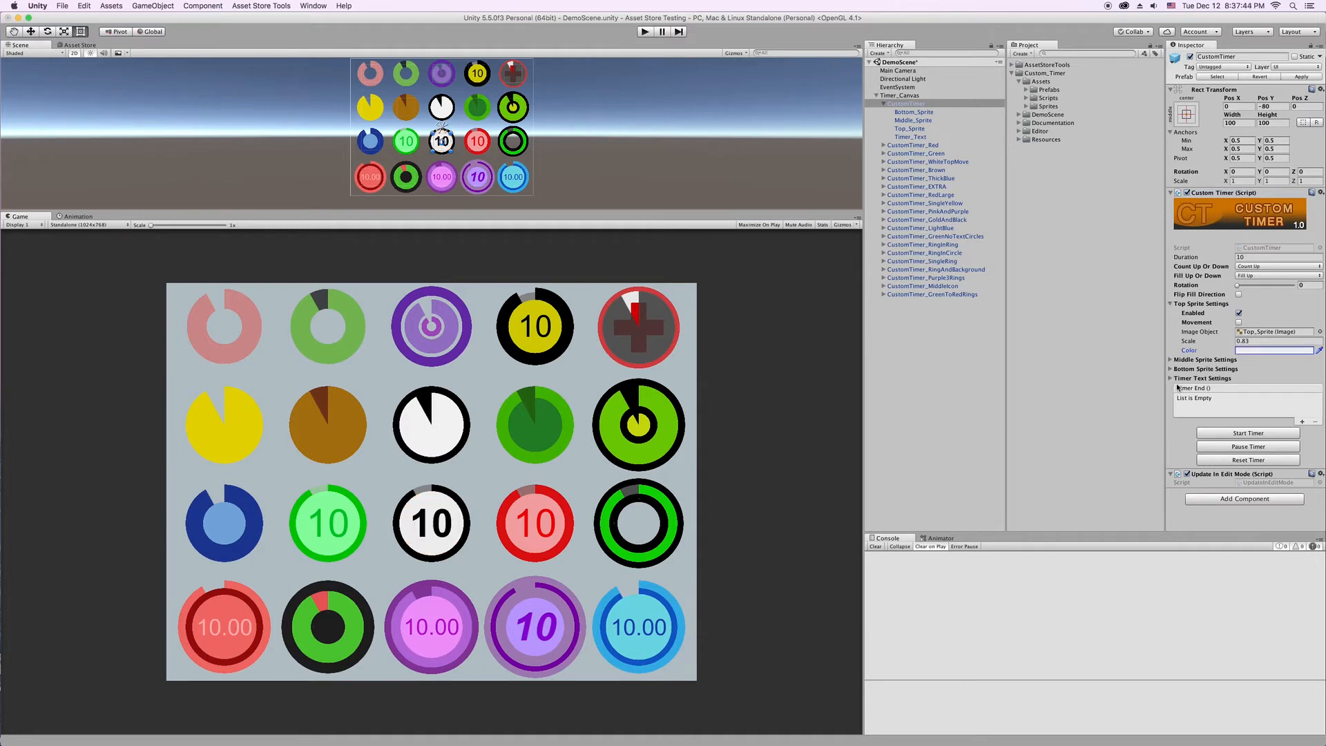
# Step: Collapse the Top Sprite Settings, expand the Middle Sprite Settings, and test disabling the middle sprite, leaving it enabled
pyautogui.click(1213, 305)
pyautogui.click(1216, 313)
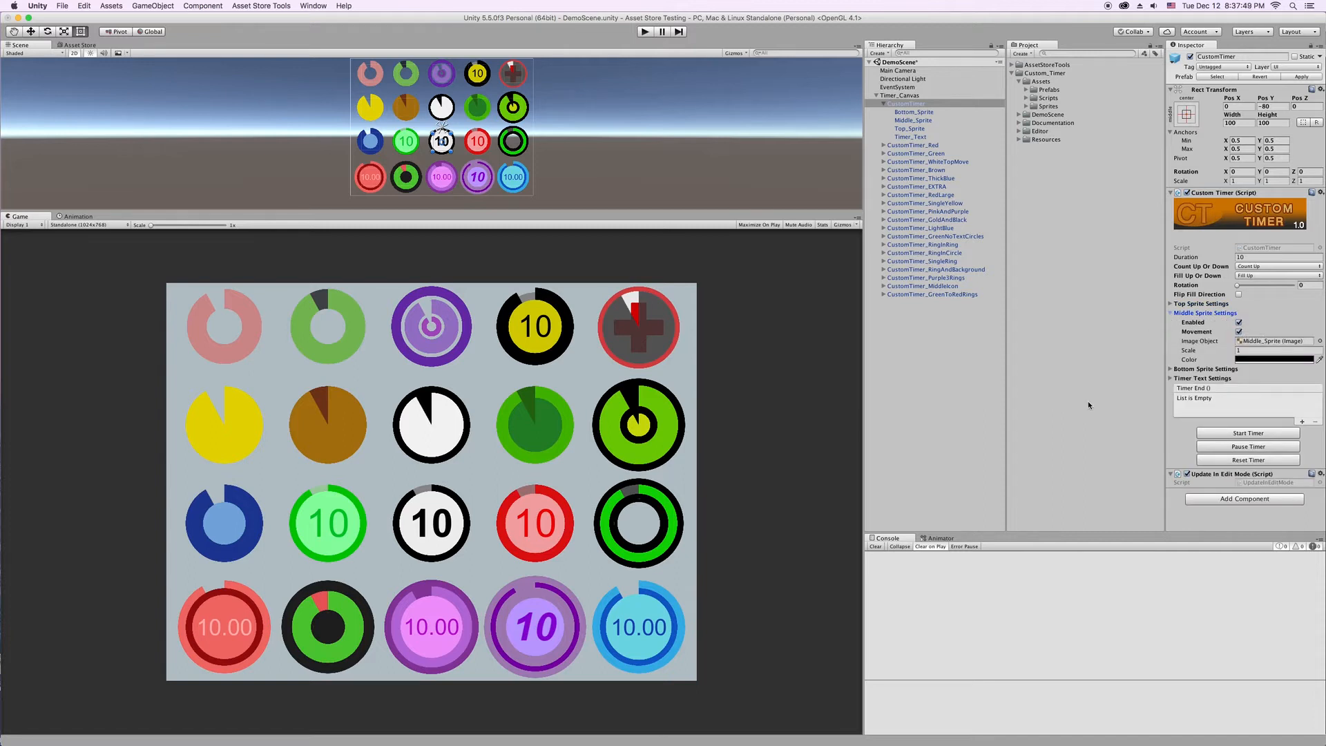
pyautogui.click(1239, 324)
pyautogui.click(1239, 324)
pyautogui.click(1239, 324)
pyautogui.click(1239, 324)
# Step: Test the middle sprite without Movement, compare it with the Top Sprite Settings, and re-enable the middle sprite's Movement
pyautogui.click(1239, 332)
pyautogui.click(1240, 332)
pyautogui.click(1233, 304)
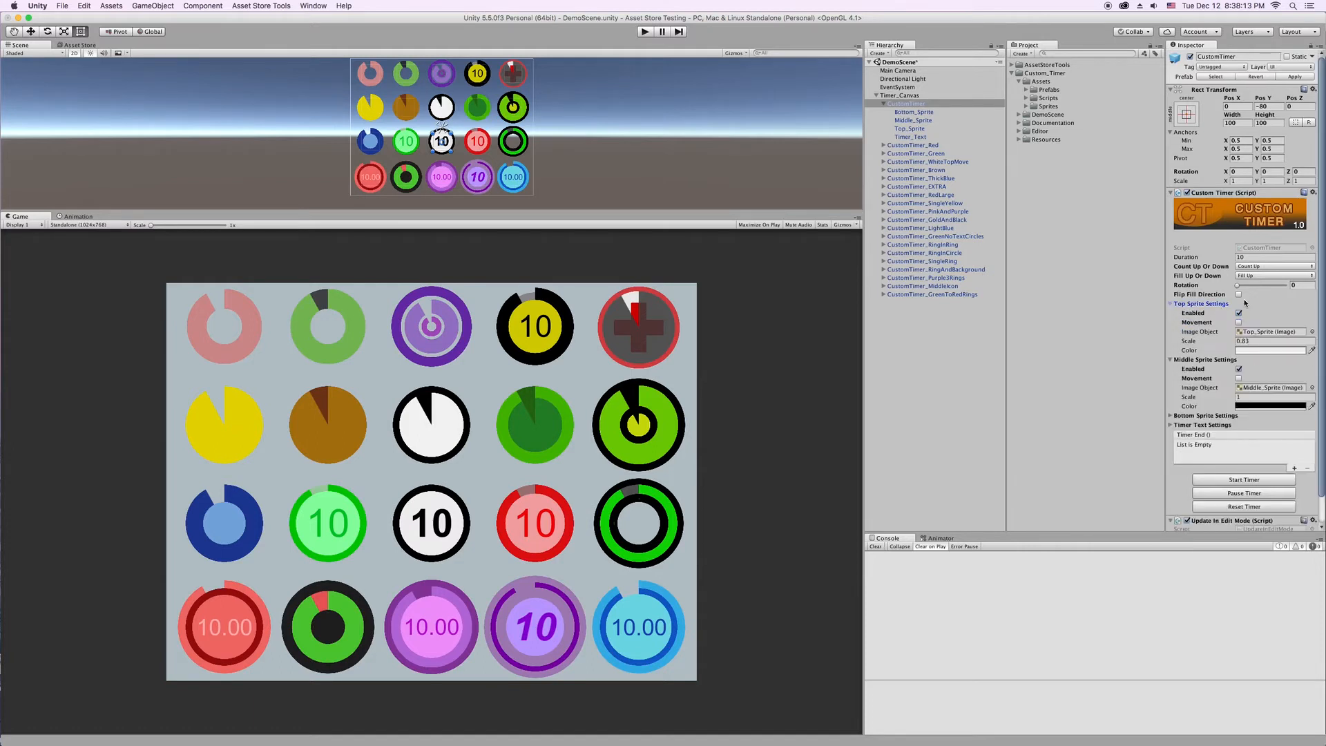
pyautogui.click(1239, 322)
pyautogui.click(1210, 303)
pyautogui.click(1239, 332)
# Step: Locate the middle sprite's image object, then try enlarging the middle sprite's scale to 1.3 and restore it to 1
pyautogui.click(1250, 341)
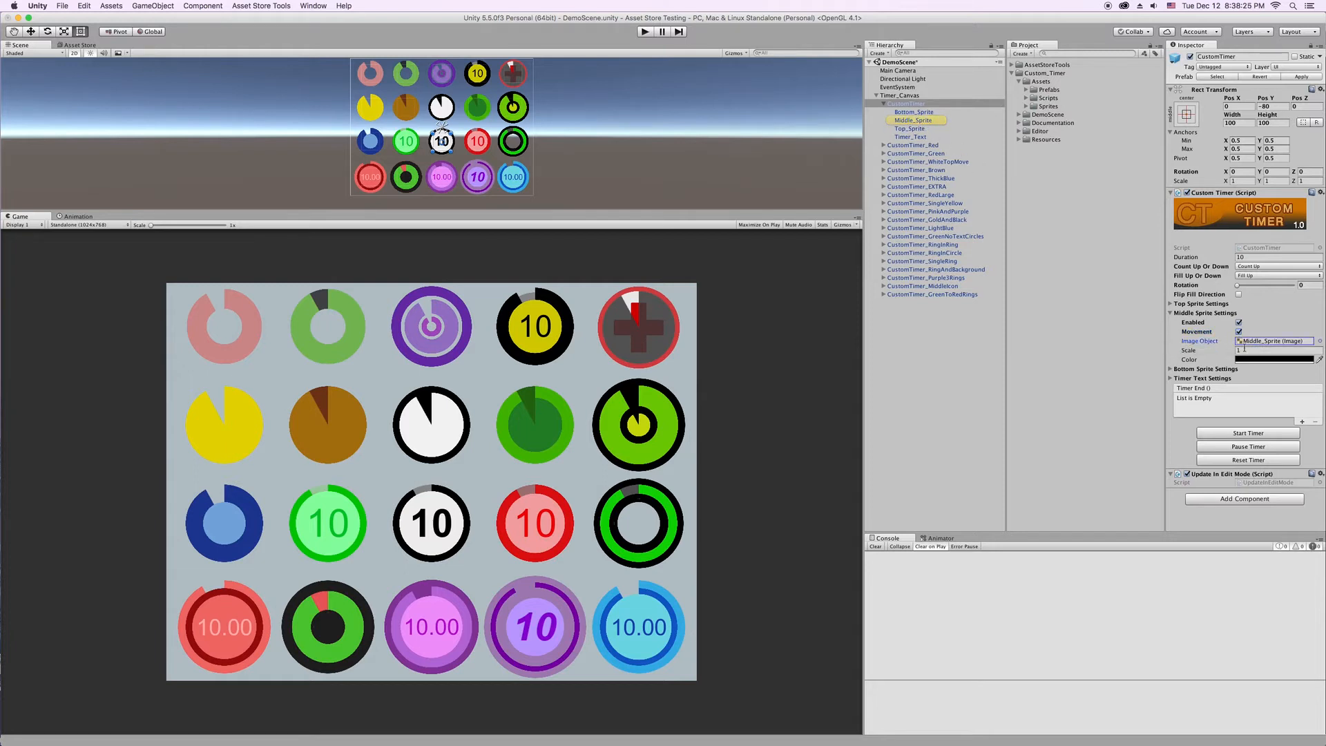
pyautogui.click(1212, 353)
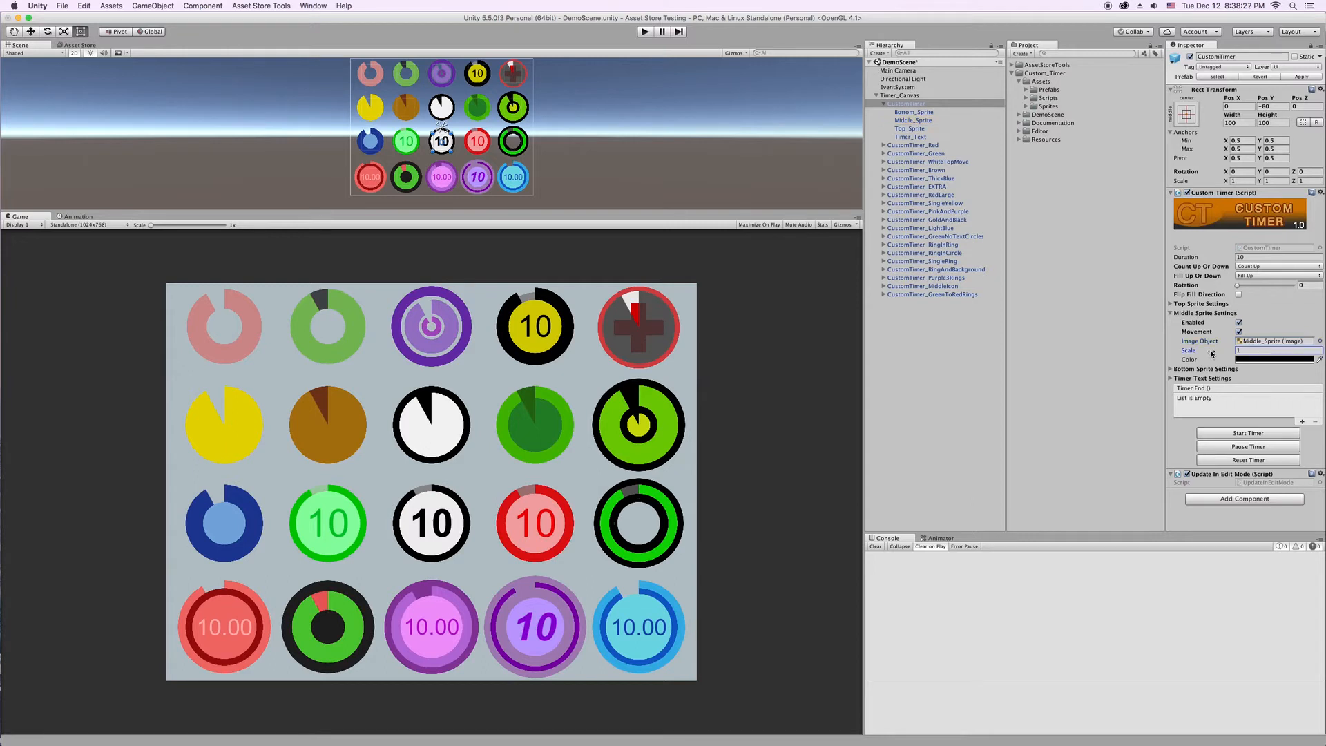
pyautogui.moveTo(1213, 353); pyautogui.dragTo(1221, 353)
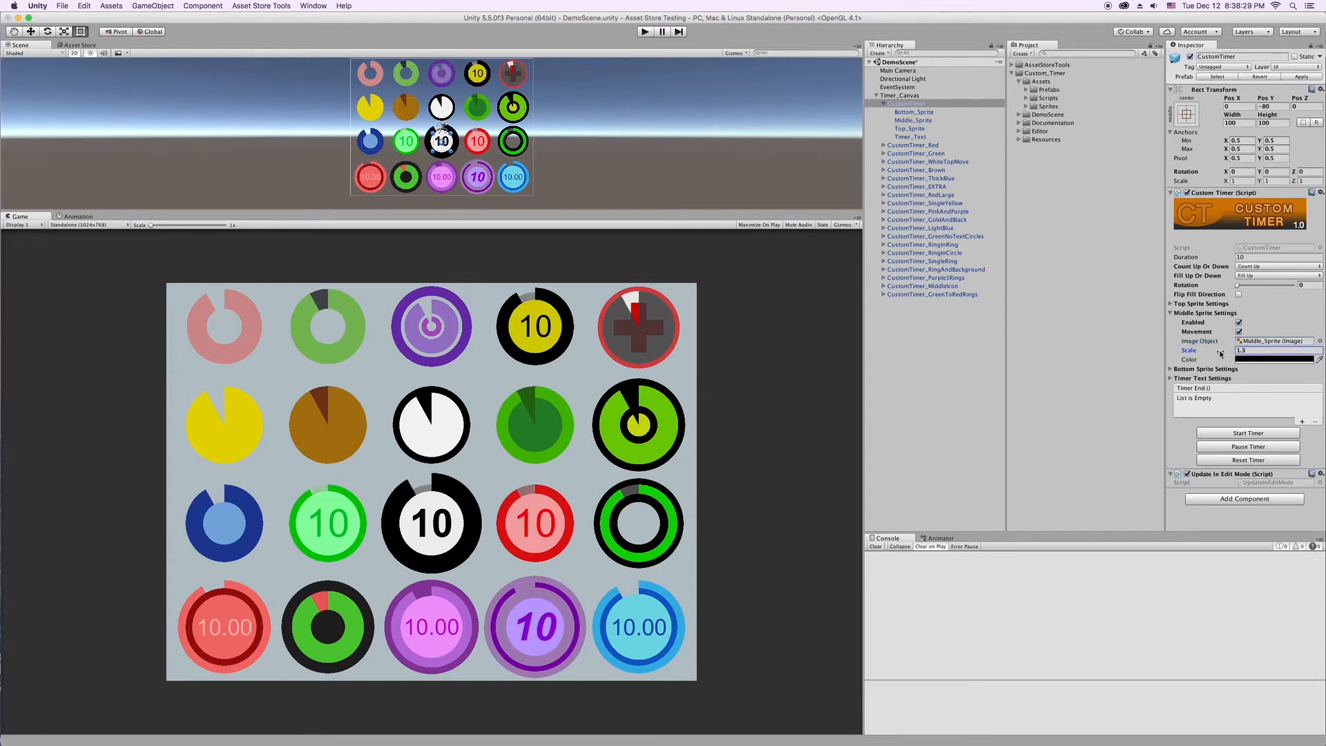
pyautogui.press('super+z')
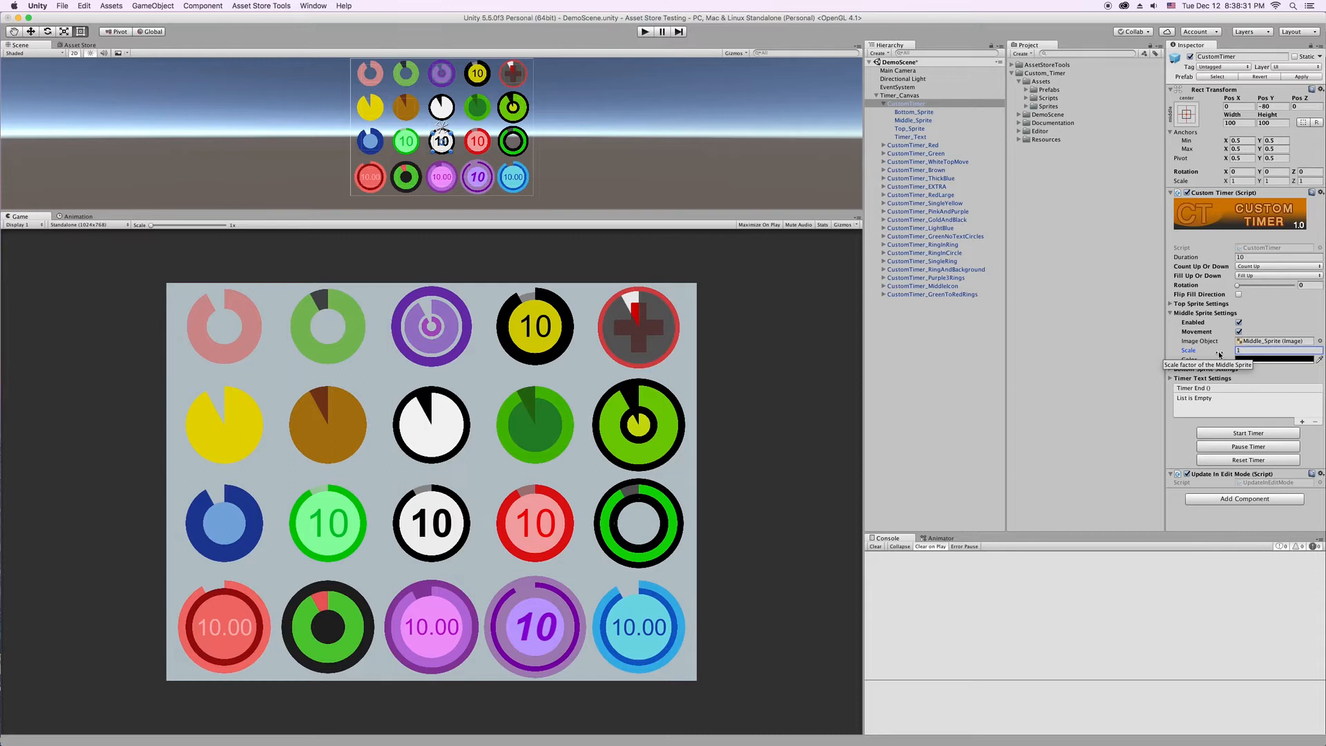
pyautogui.moveTo(1219, 354); pyautogui.dragTo(1226, 356)
pyautogui.press('super+z')
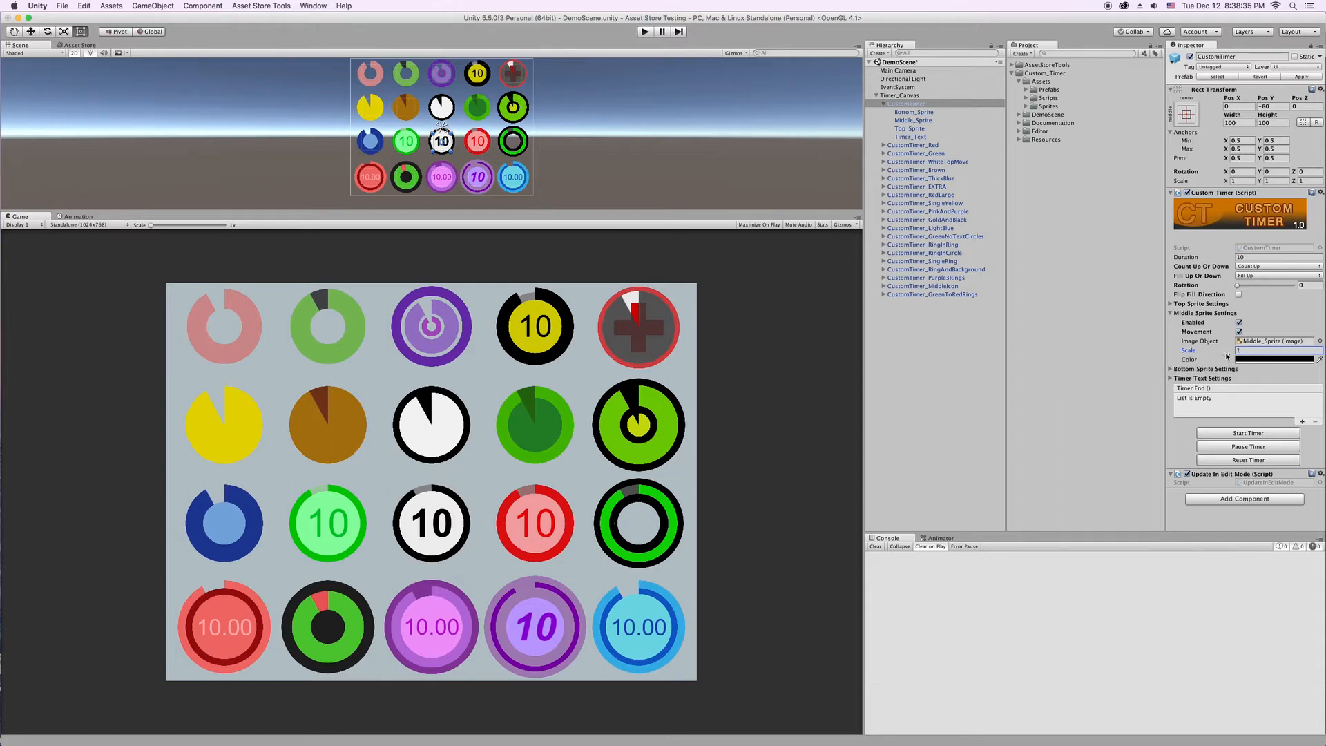
# Step: Try a brighter hue with reduced opacity as the middle sprite's color and cancel the color change
pyautogui.click(1250, 359)
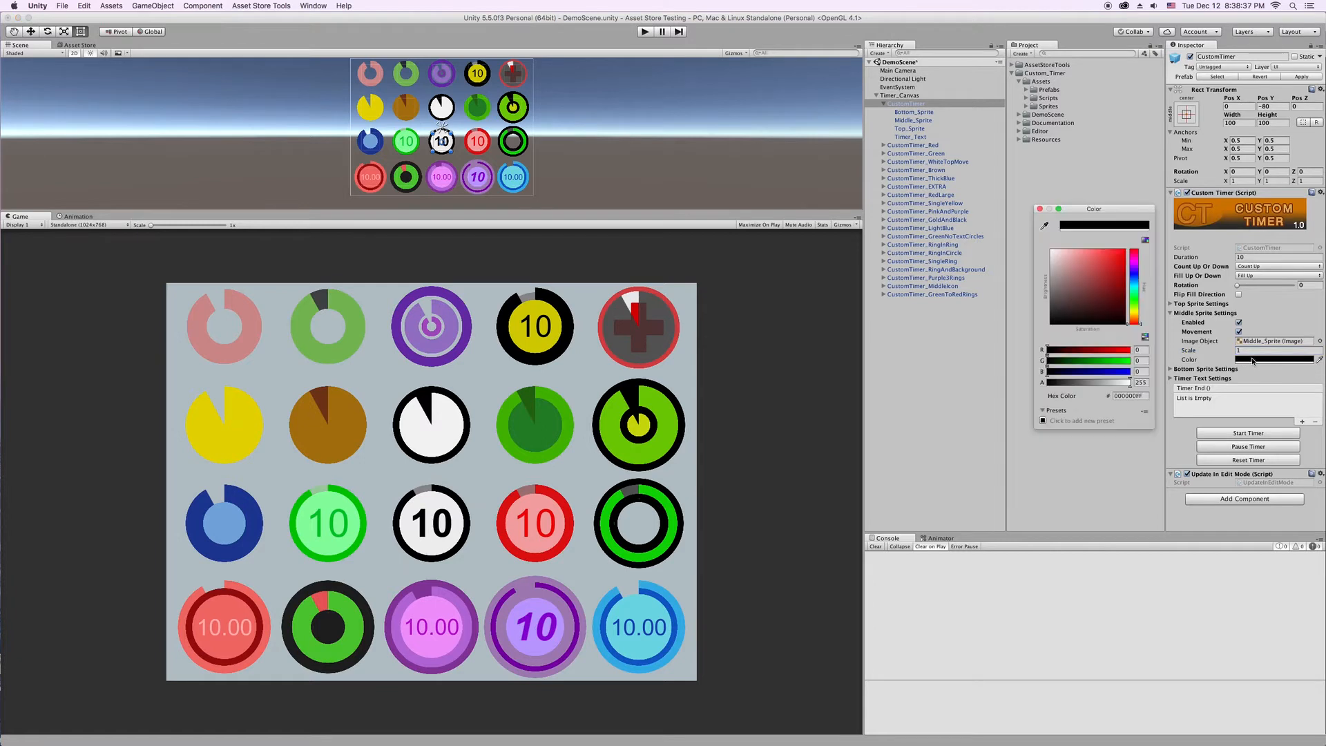
pyautogui.moveTo(1092, 282); pyautogui.dragTo(1109, 255)
pyautogui.moveTo(1134, 319); pyautogui.dragTo(1138, 292)
pyautogui.moveTo(1130, 382); pyautogui.dragTo(1095, 381)
pyautogui.press('Escape')
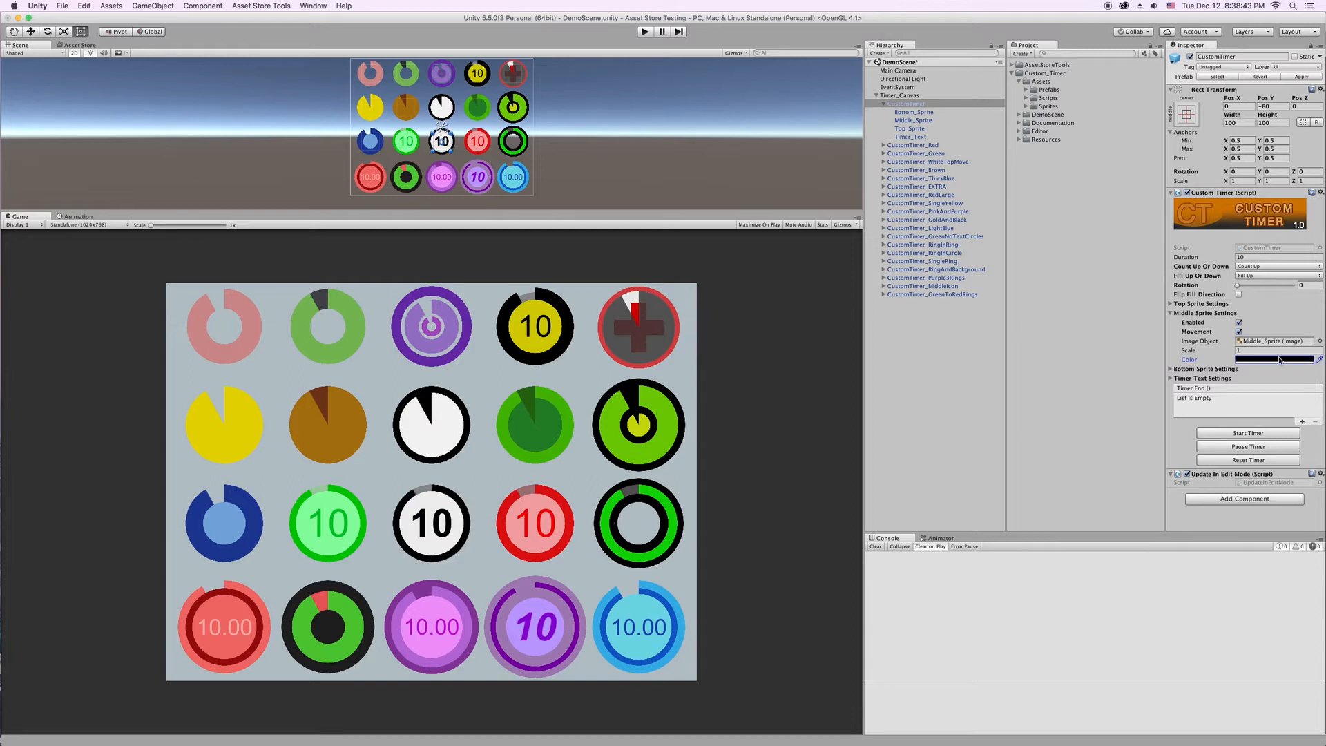
# Step: Collapse the Middle Sprite Settings, expand the Bottom Sprite Settings, and test its Enabled and Movement options, restoring both
pyautogui.click(1221, 315)
pyautogui.click(1217, 322)
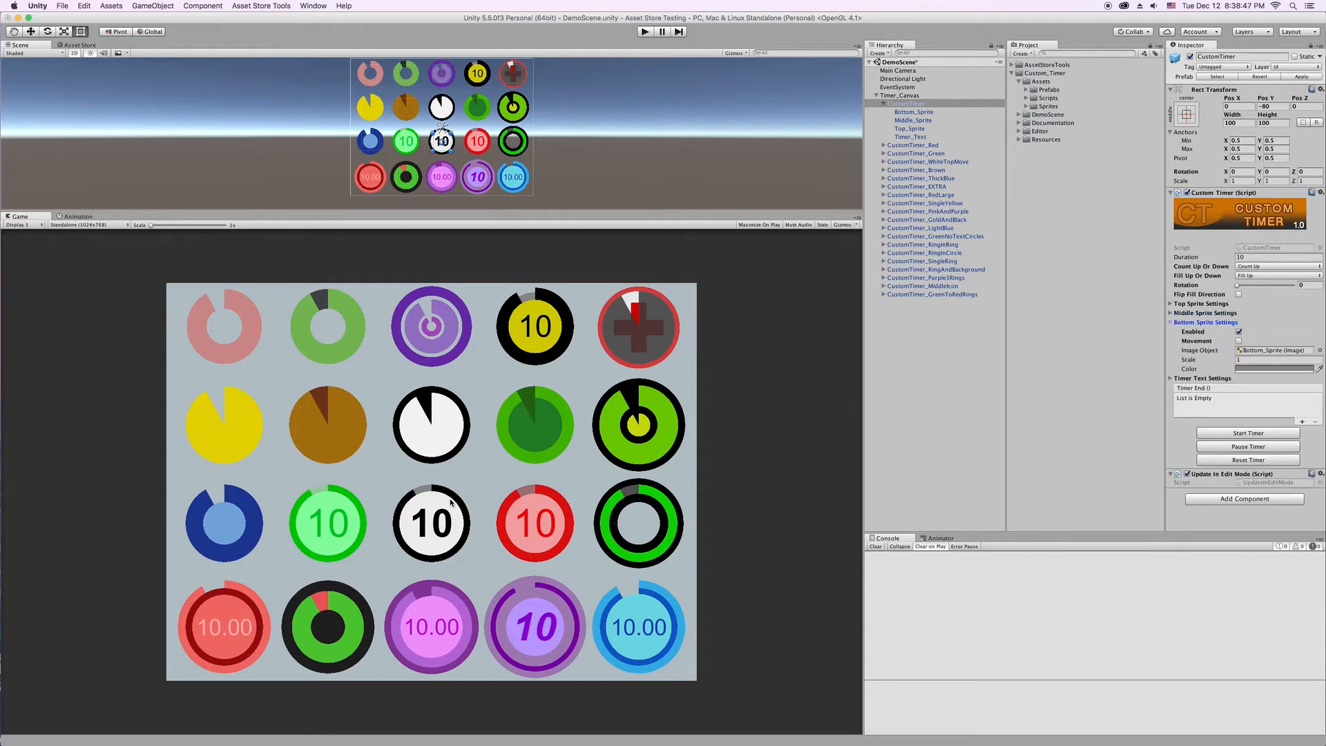
pyautogui.click(1238, 331)
pyautogui.click(1238, 332)
pyautogui.click(1237, 341)
pyautogui.click(1238, 341)
# Step: Locate the bottom sprite's image object, then try a different bottom sprite scale and reset it to 1
pyautogui.click(1254, 351)
pyautogui.moveTo(1190, 359); pyautogui.dragTo(1194, 363)
pyautogui.write('1')
# Step: Try red DF2626 and semi-transparent teal 26E3C490 as the bottom sprite's color and cancel the color change
pyautogui.click(1250, 369)
pyautogui.moveTo(1095, 282); pyautogui.dragTo(1111, 259)
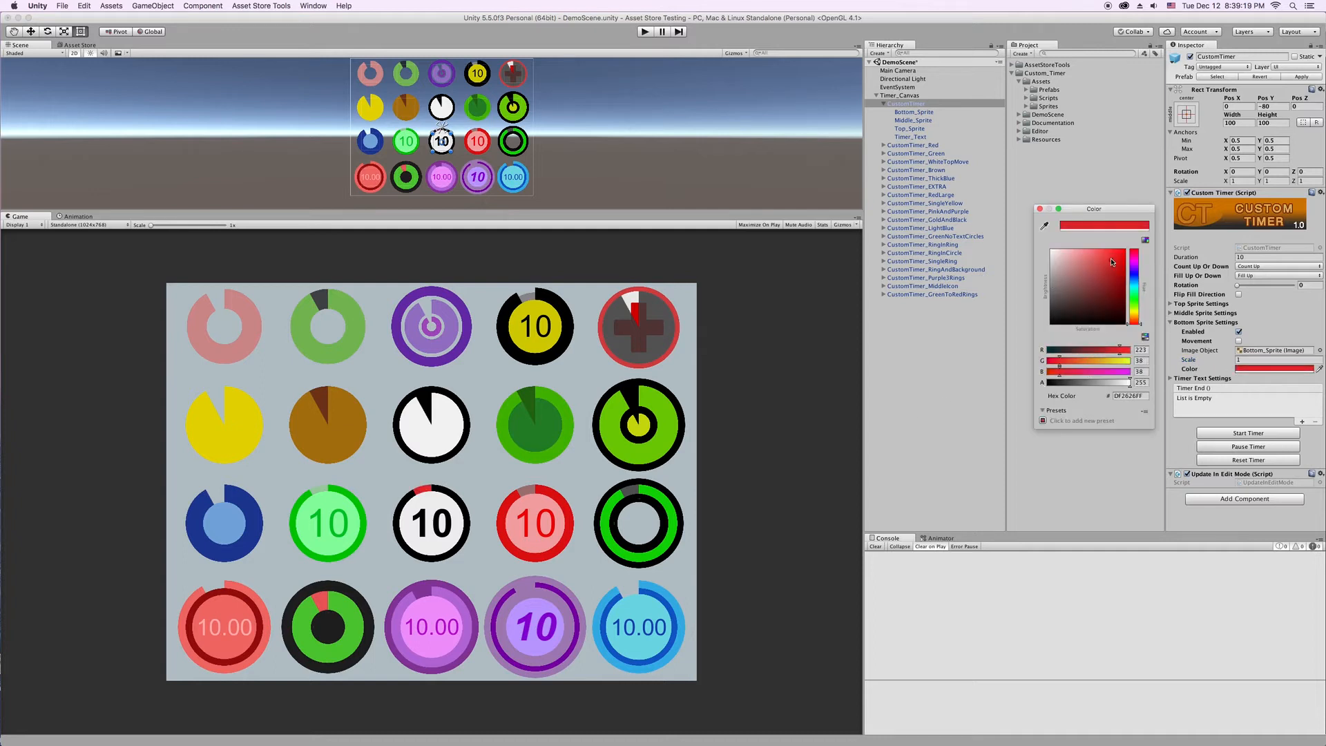
pyautogui.moveTo(1136, 314); pyautogui.dragTo(1139, 288)
pyautogui.moveTo(1129, 381); pyautogui.dragTo(1088, 384)
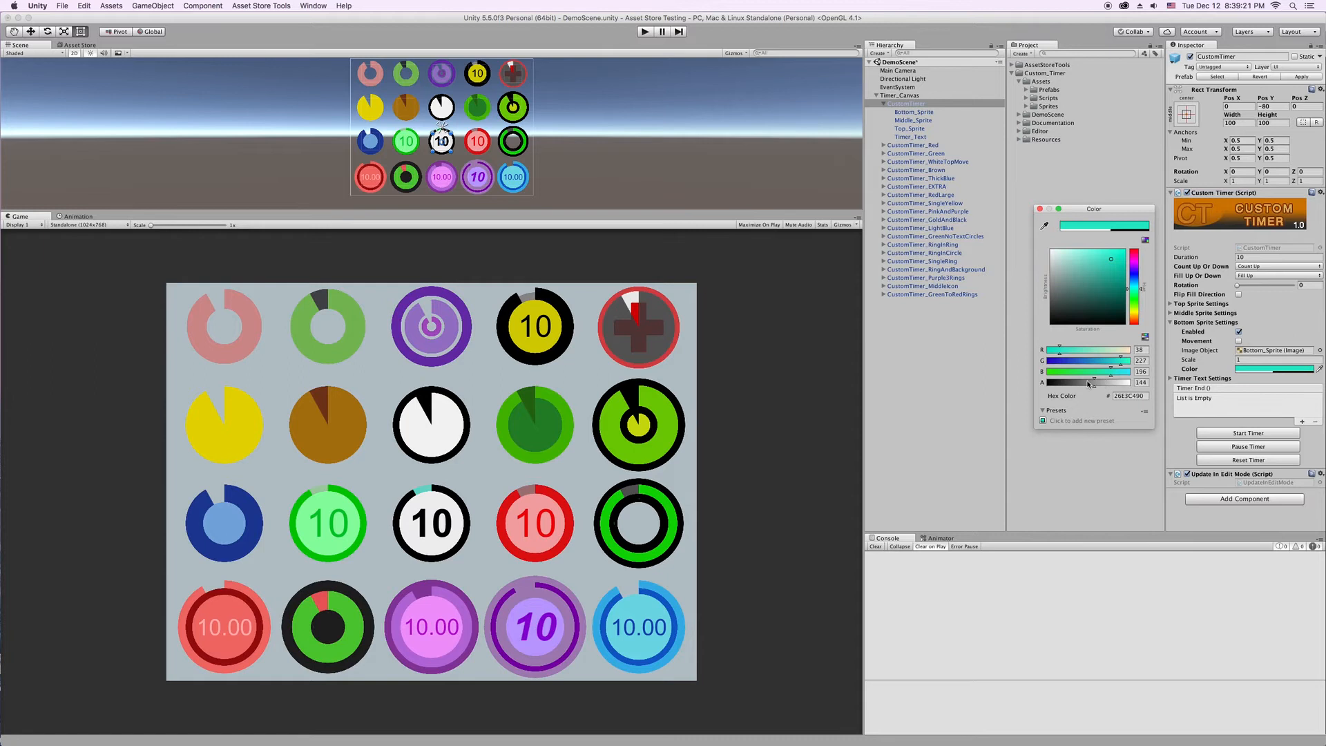
pyautogui.press('Escape')
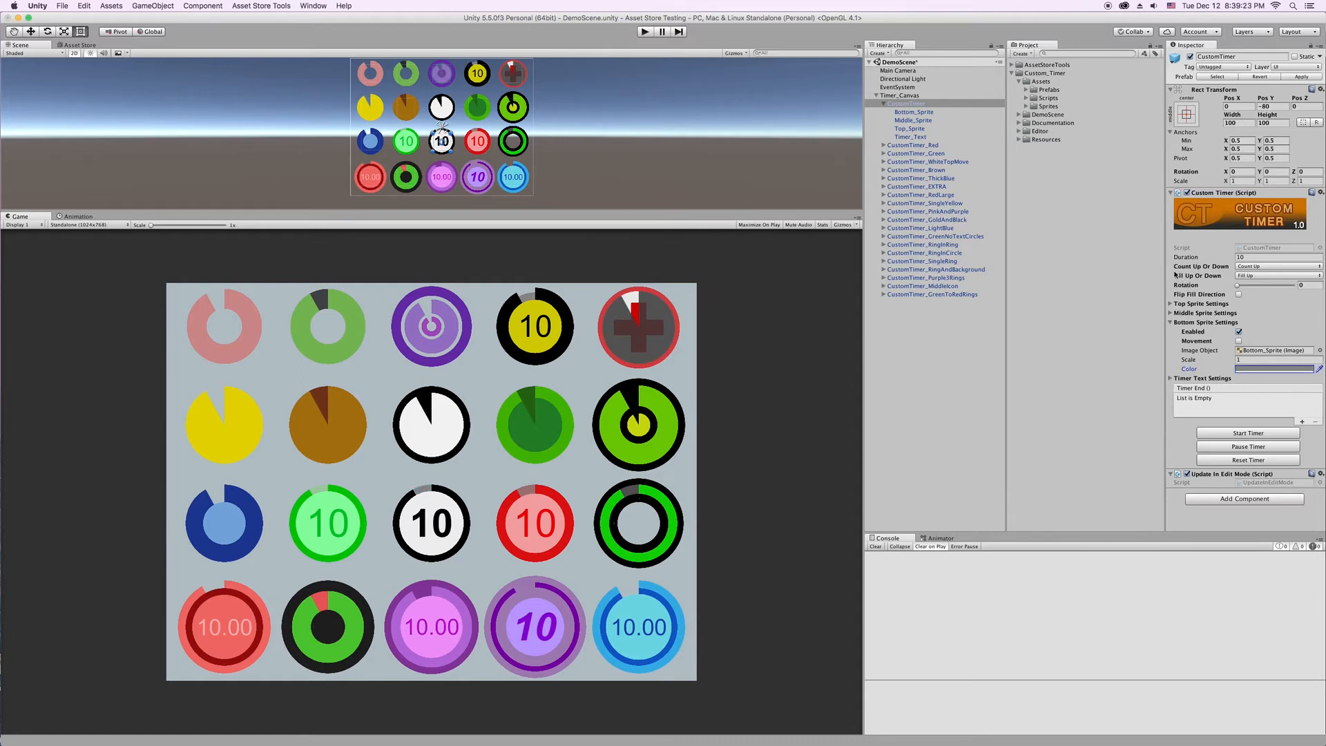
# Step: Collapse the Bottom Sprite Settings, expand the Timer Text Settings, and test hiding the timer text, leaving it enabled
pyautogui.click(1202, 322)
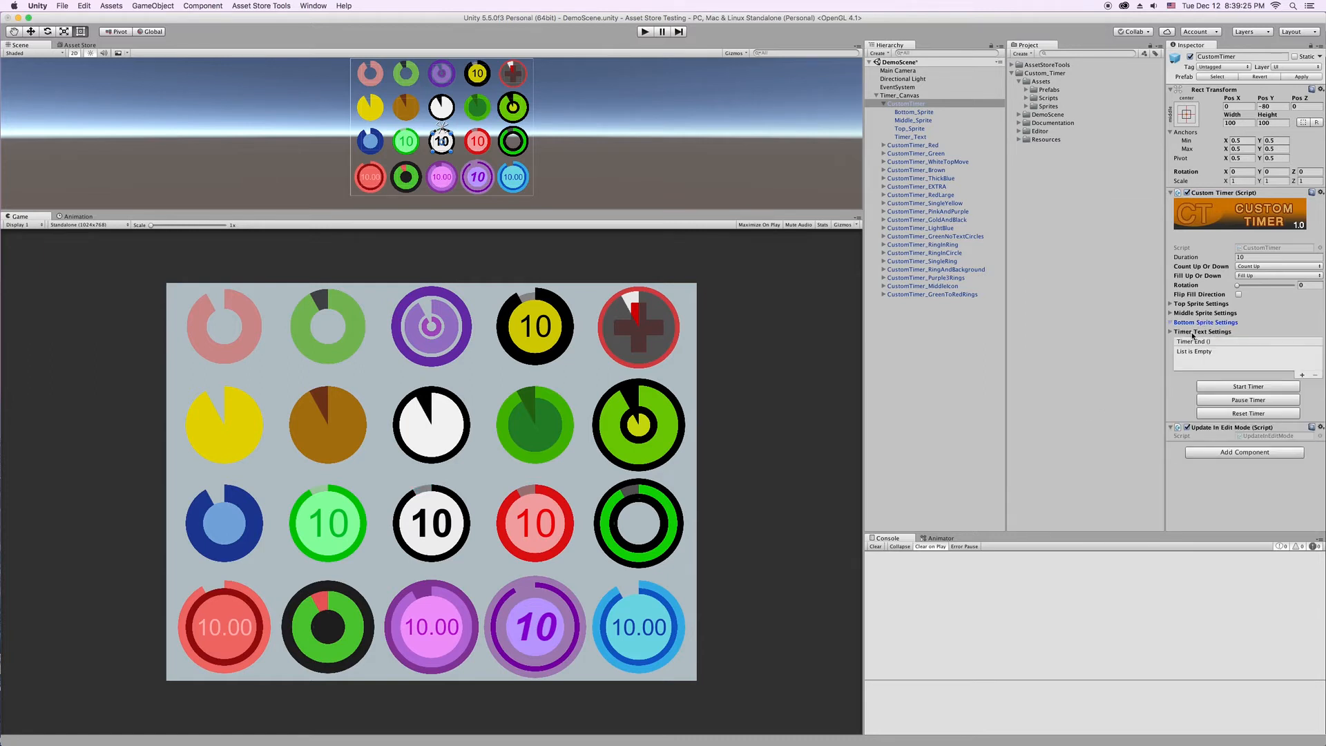
pyautogui.click(1193, 332)
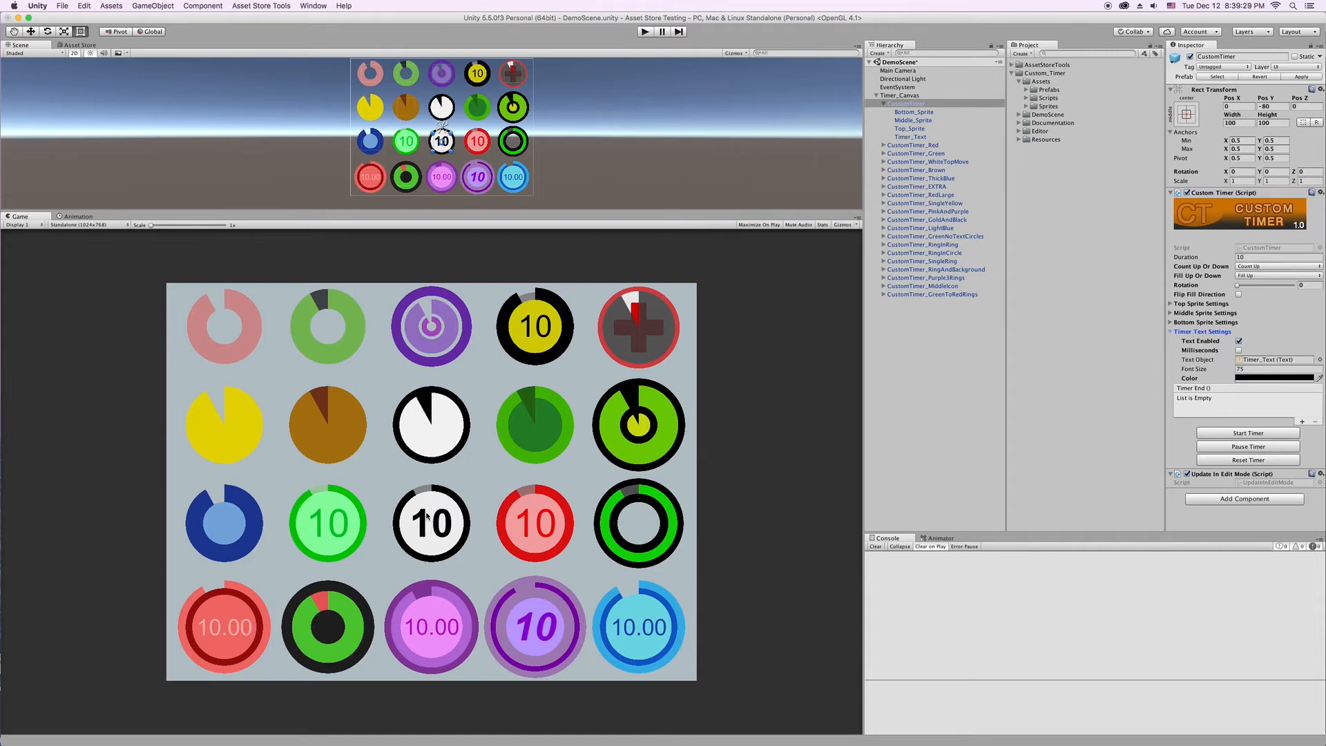
pyautogui.click(1239, 341)
pyautogui.click(1238, 341)
pyautogui.click(1239, 341)
pyautogui.click(1239, 341)
pyautogui.click(1239, 341)
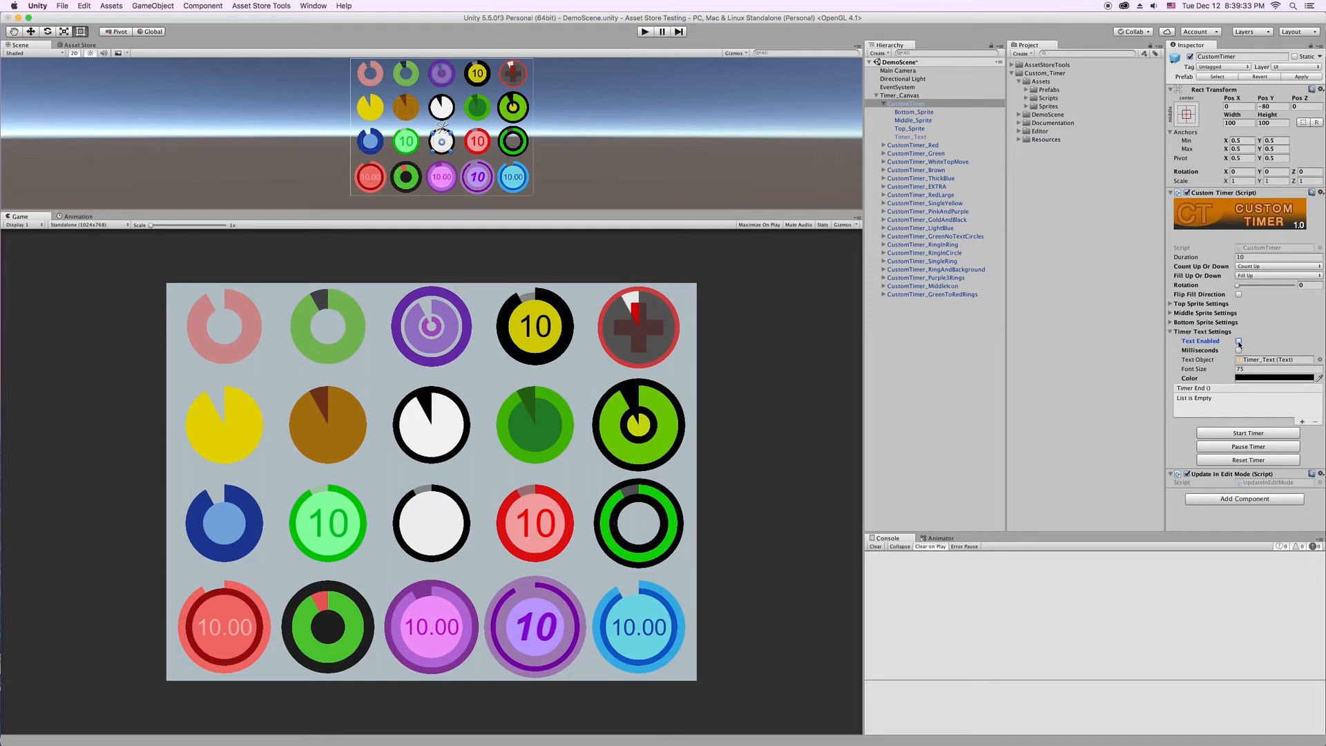
pyautogui.click(1239, 341)
# Step: Try Milliseconds on the timer text with a font size of 44, and locate its linked text object
pyautogui.click(1238, 350)
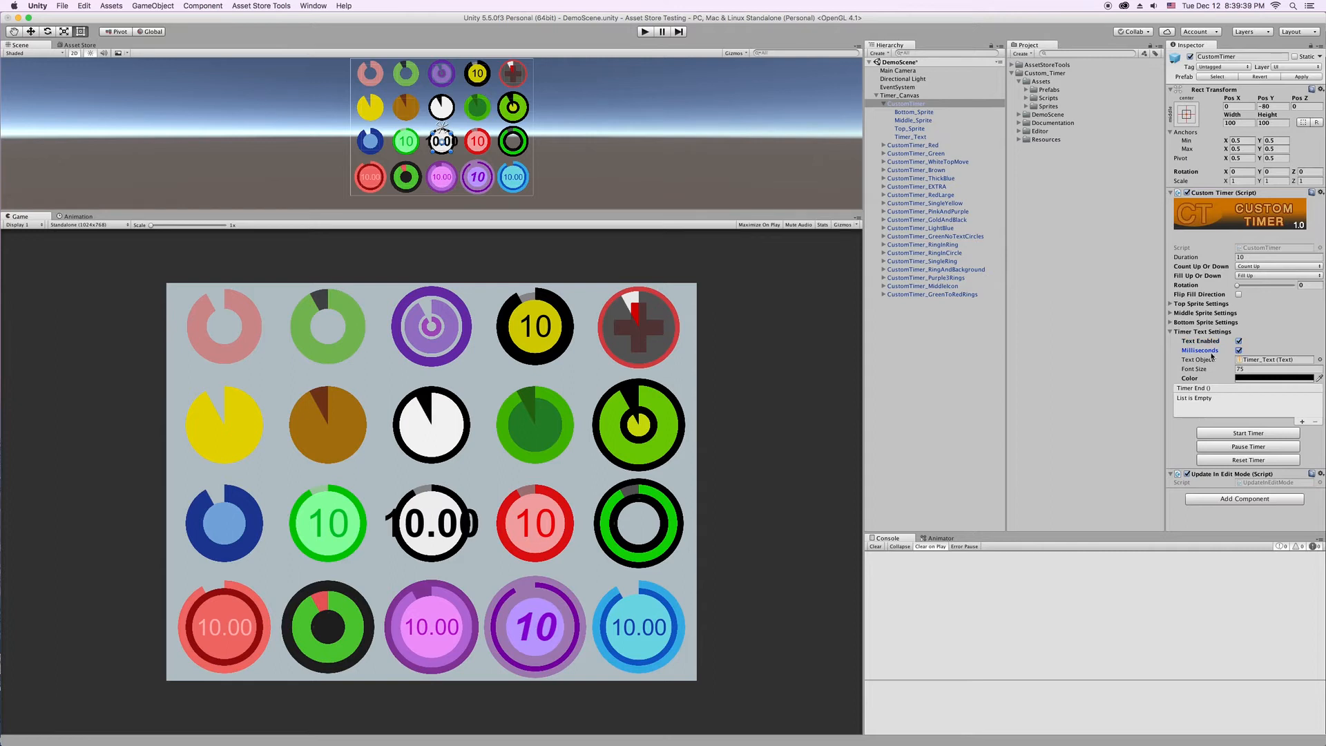
pyautogui.moveTo(1202, 371); pyautogui.dragTo(1186, 380)
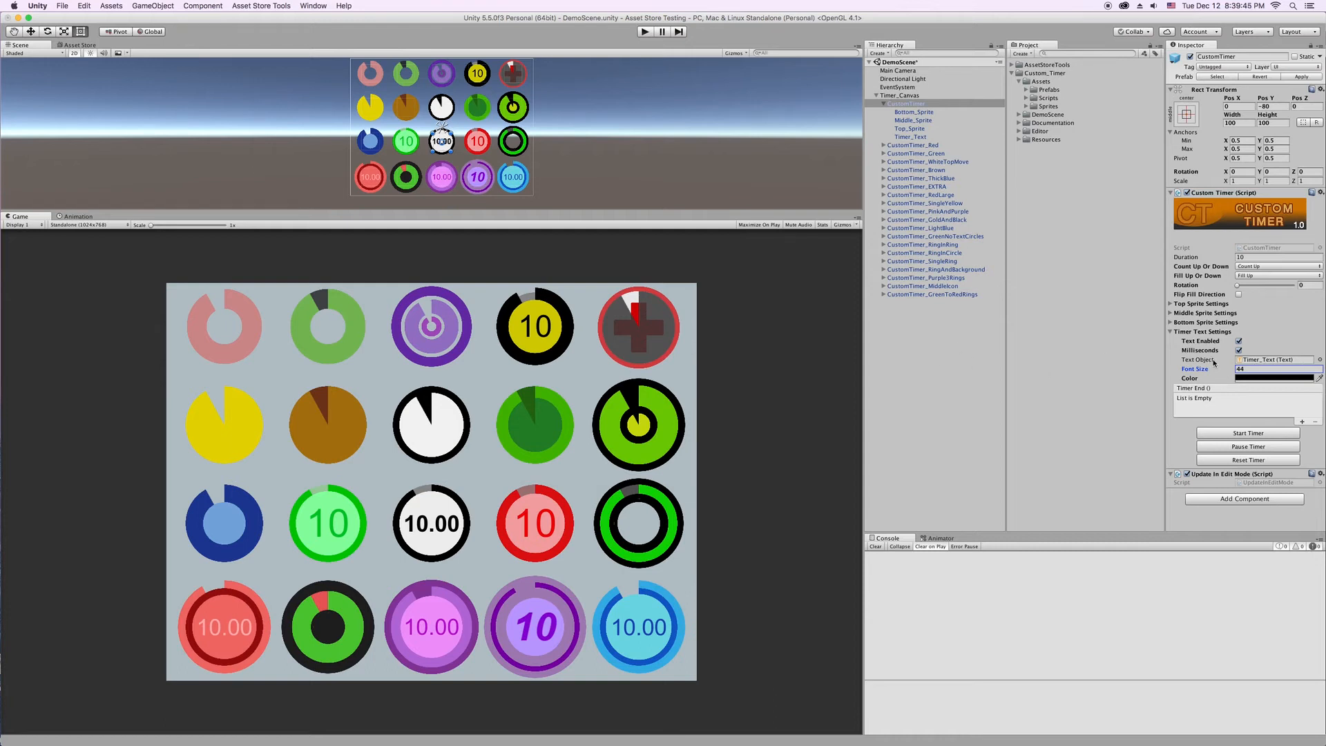
pyautogui.click(1249, 360)
pyautogui.click(1260, 359)
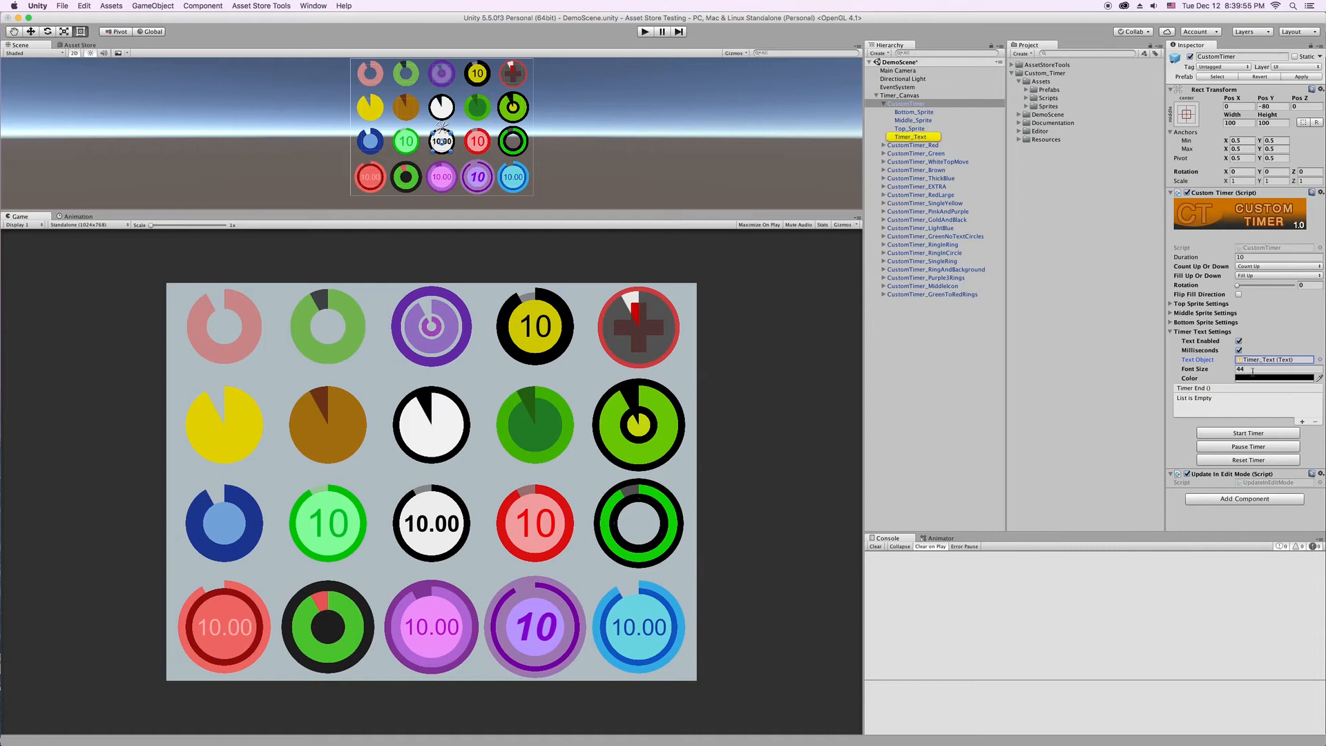
# Step: Try a different color with reduced opacity for the timer text and cancel the color change
pyautogui.click(1253, 378)
pyautogui.moveTo(1113, 300); pyautogui.dragTo(1138, 273)
pyautogui.moveTo(1123, 383); pyautogui.dragTo(1089, 388)
pyautogui.press('Escape')
# Step: Undo the timer text's font size and Milliseconds changes and collapse the Timer Text Settings
pyautogui.press('super+z')
pyautogui.press('super+z')
pyautogui.click(1193, 330)
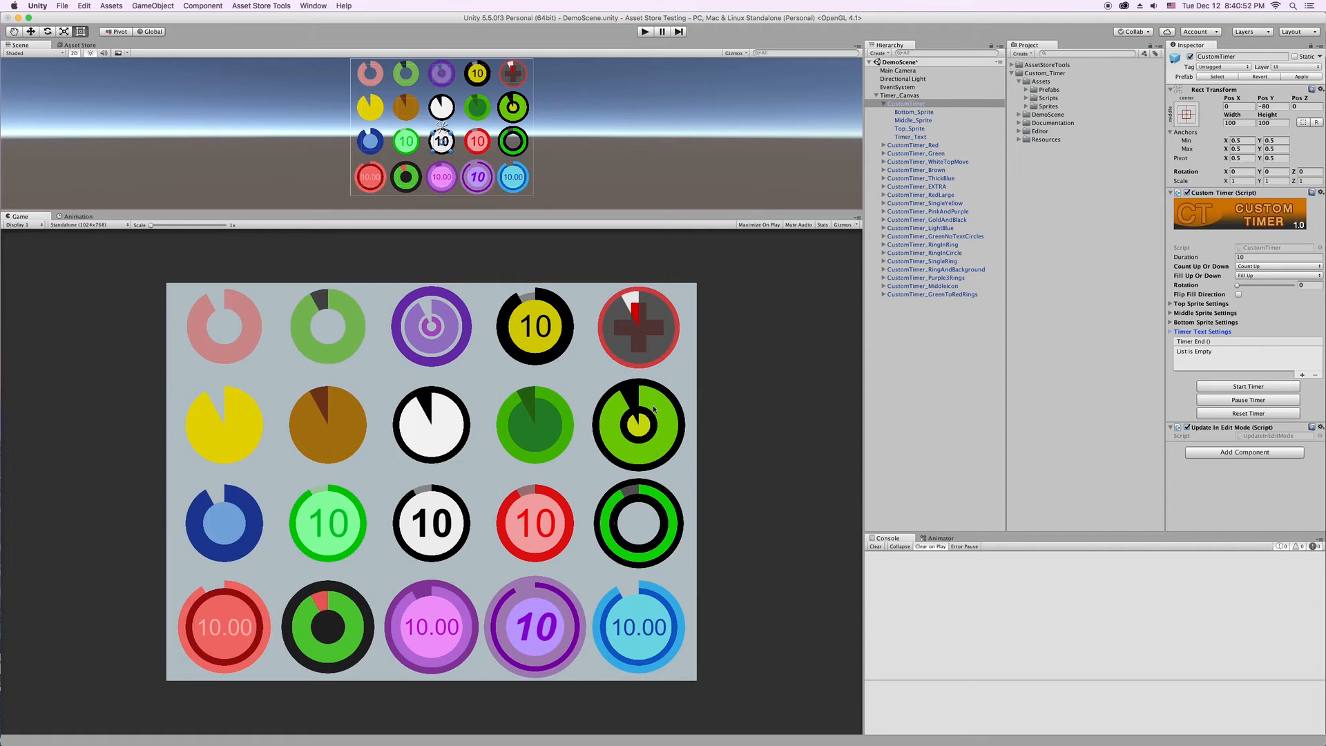
# Step: Try the Ring sprite as Top_Sprite's source image, show the contents of the Sprites asset folder, and undo the sprite swap
pyautogui.click(910, 128)
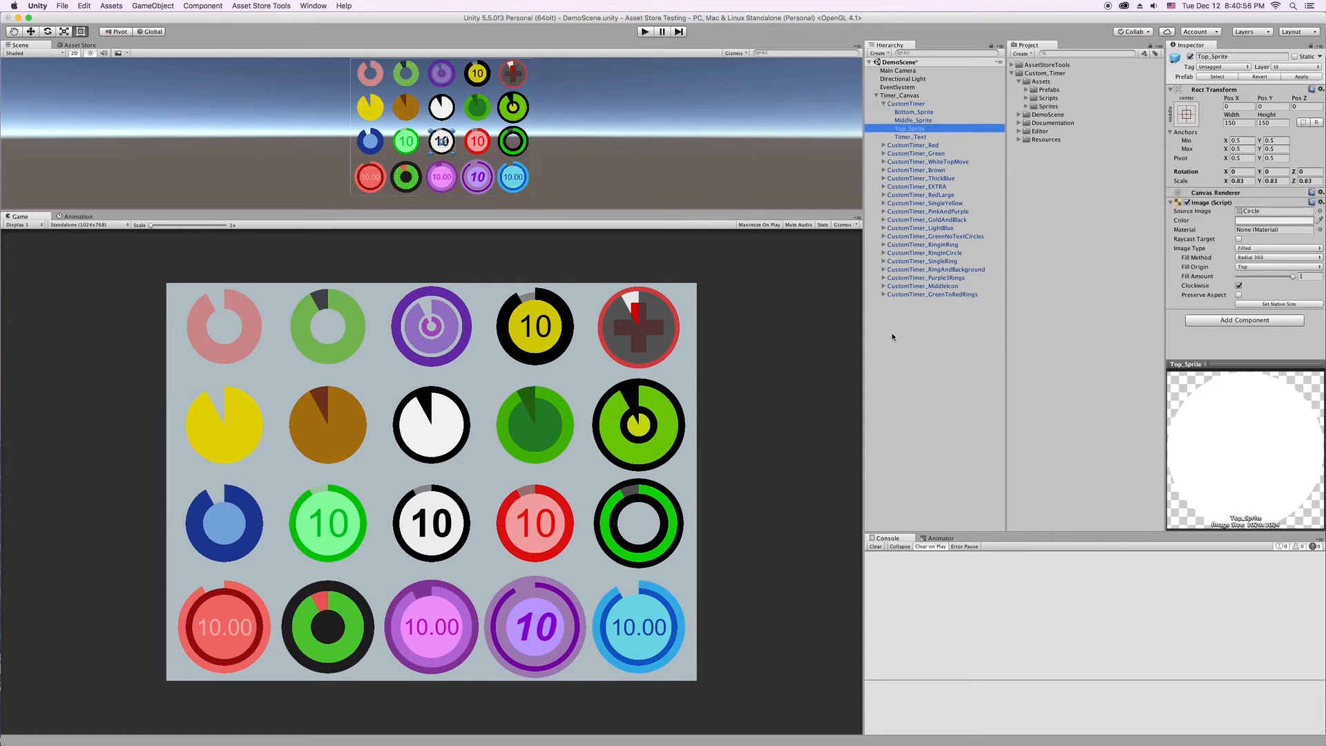
pyautogui.click(921, 129)
pyautogui.click(1319, 211)
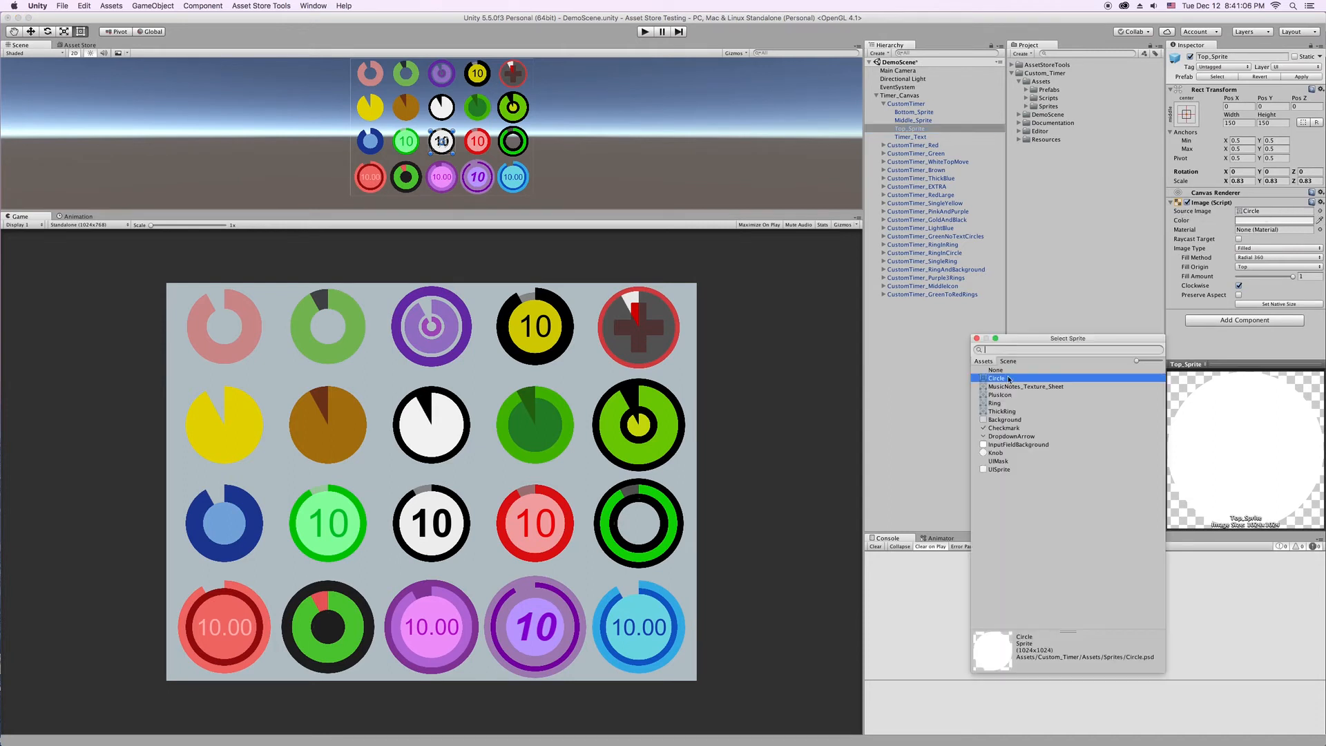
pyautogui.doubleClick(998, 403)
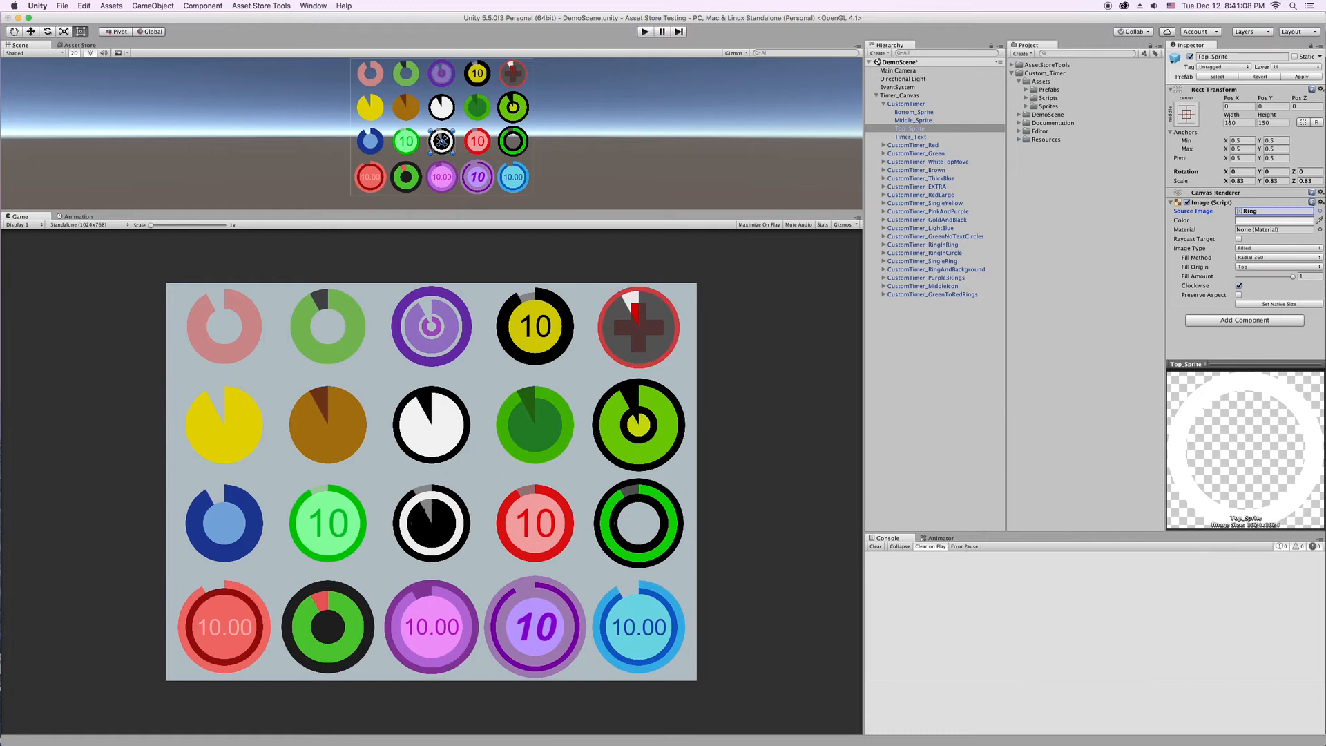
pyautogui.click(1027, 107)
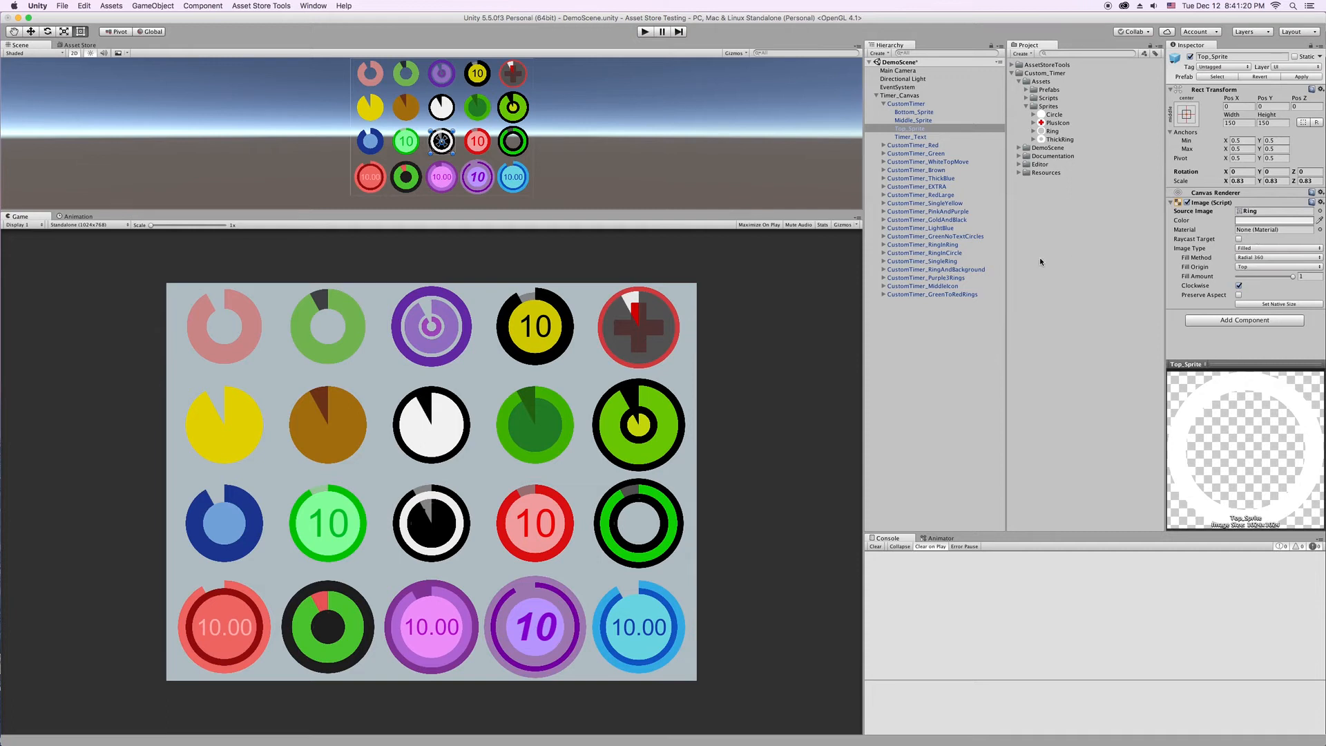
pyautogui.press('super+z')
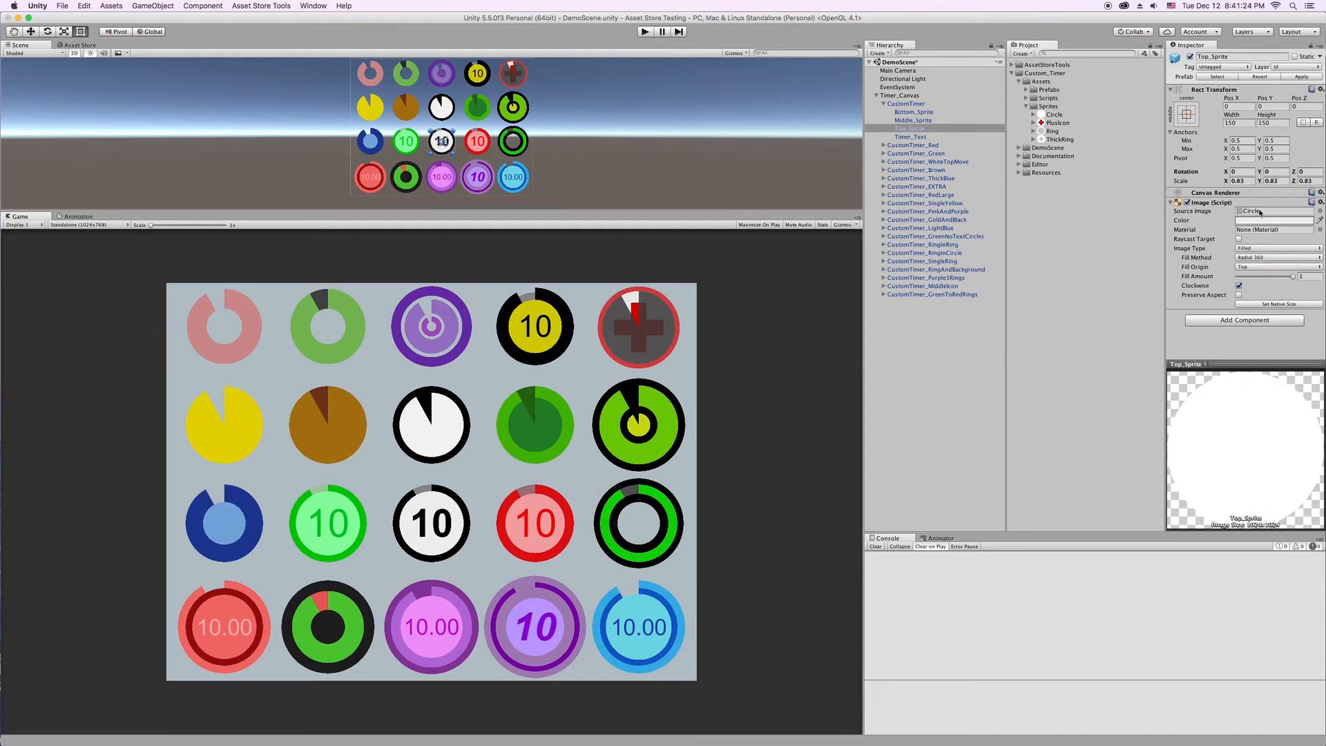
# Step: View Middle_Sprite up close in the scene and return to the CustomTimer object
pyautogui.doubleClick(911, 120)
pyautogui.click(906, 103)
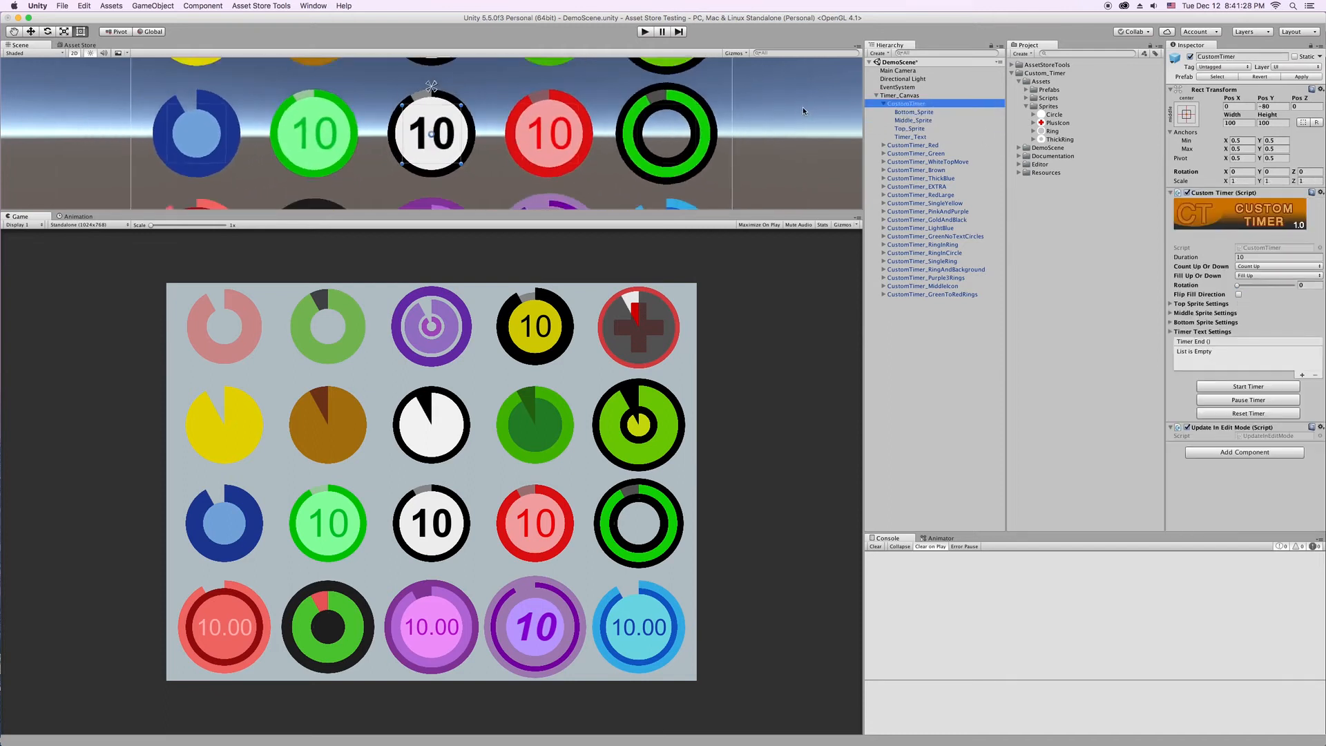
pyautogui.scroll(-5, 804, 111)
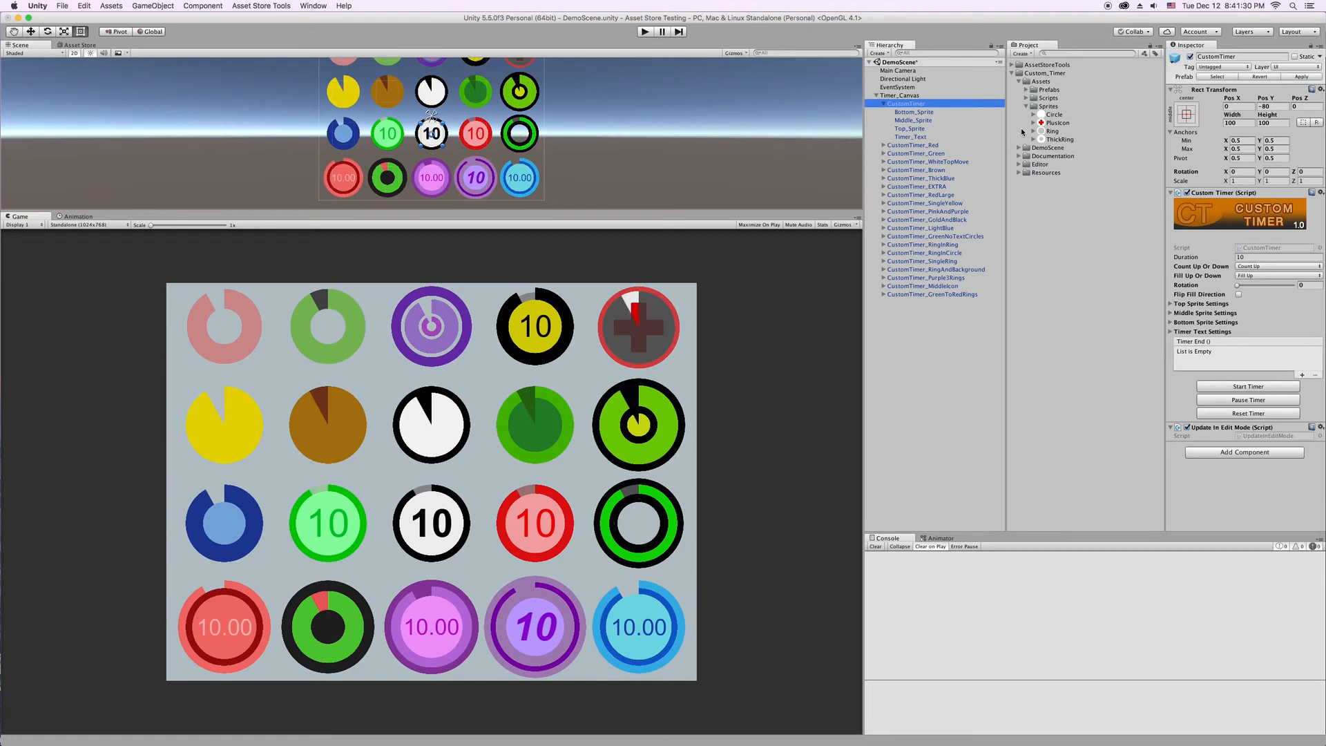
# Step: Try DroidSansMono as the font of the CustomTimer's Timer_Text and cancel the font selection
pyautogui.click(932, 138)
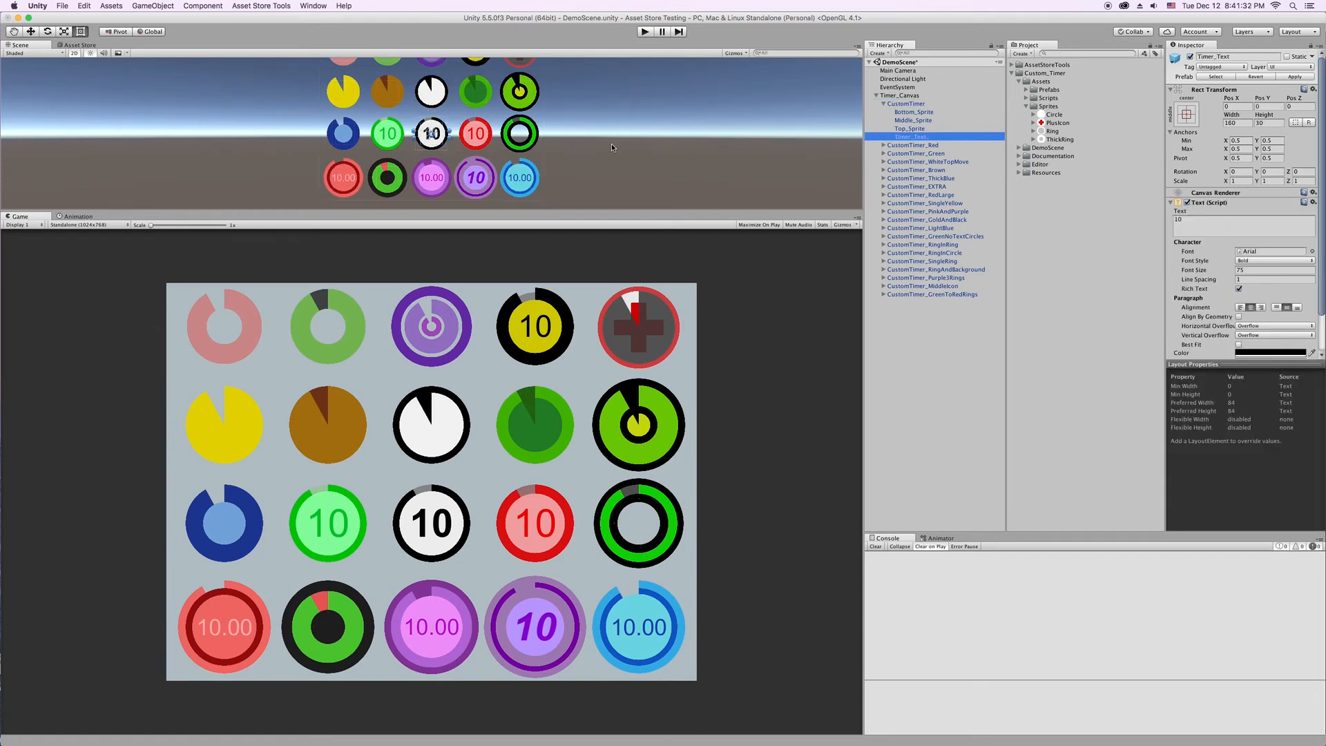
pyautogui.click(1312, 251)
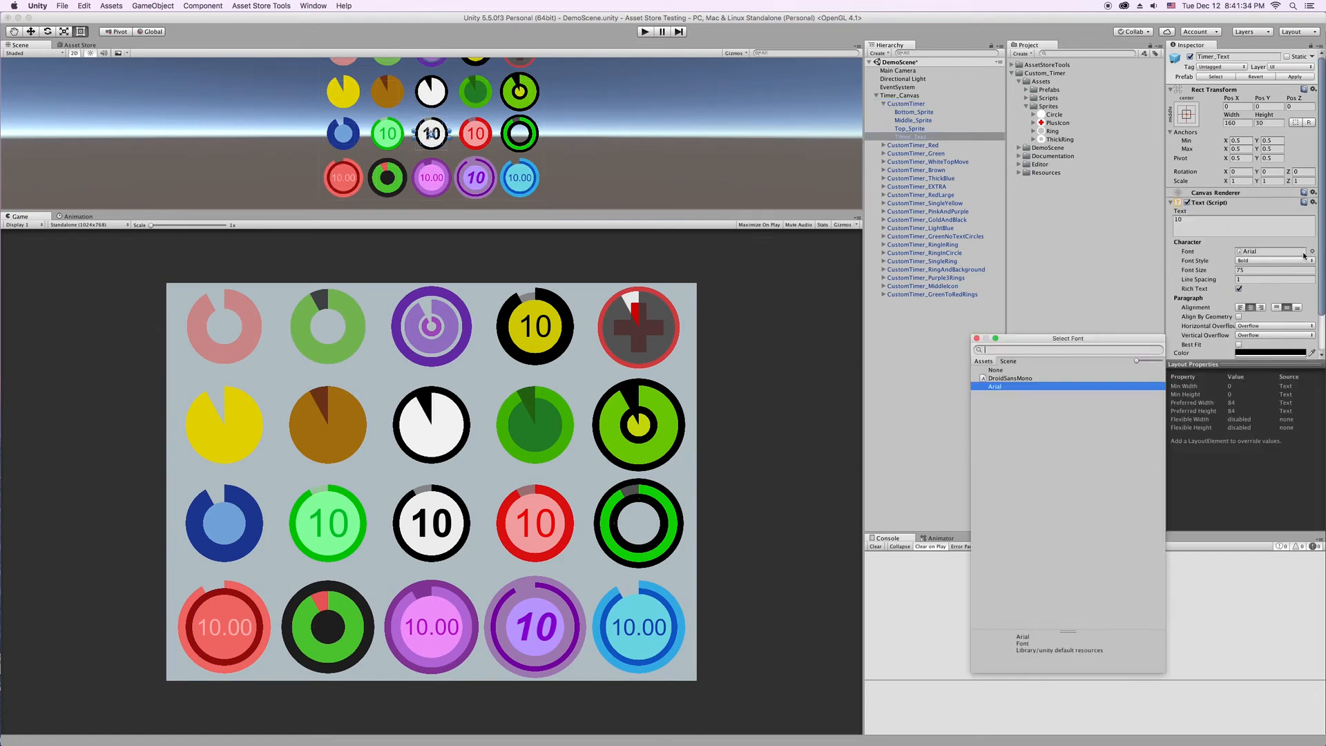
pyautogui.click(1013, 379)
pyautogui.press('Escape')
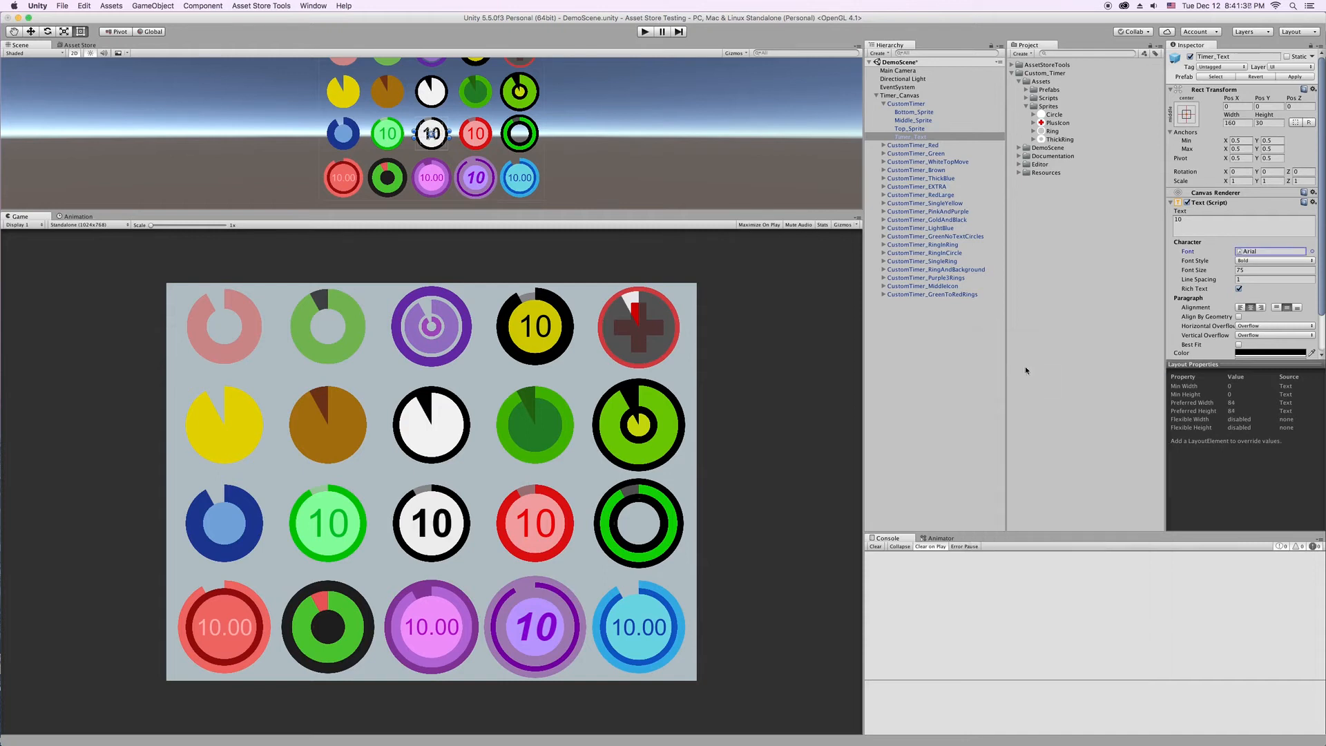
# Step: Try the Italic font style on Timer_Text and undo it
pyautogui.click(1247, 260)
pyautogui.click(1237, 269)
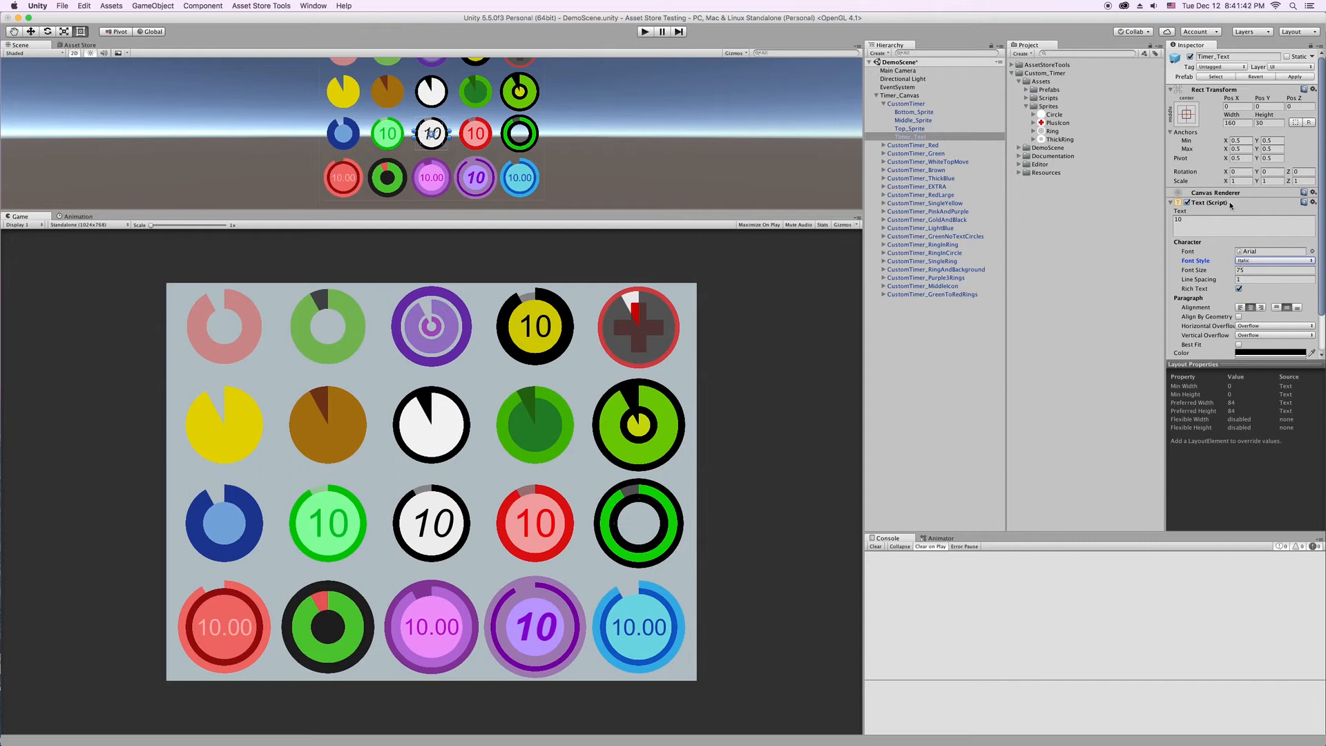
pyautogui.press('super+z')
# Step: Try moving Timer_Text to a Pos Y of about 99 and rotating it around Z, resetting both values to 0
pyautogui.moveTo(1261, 98); pyautogui.dragTo(1323, 109)
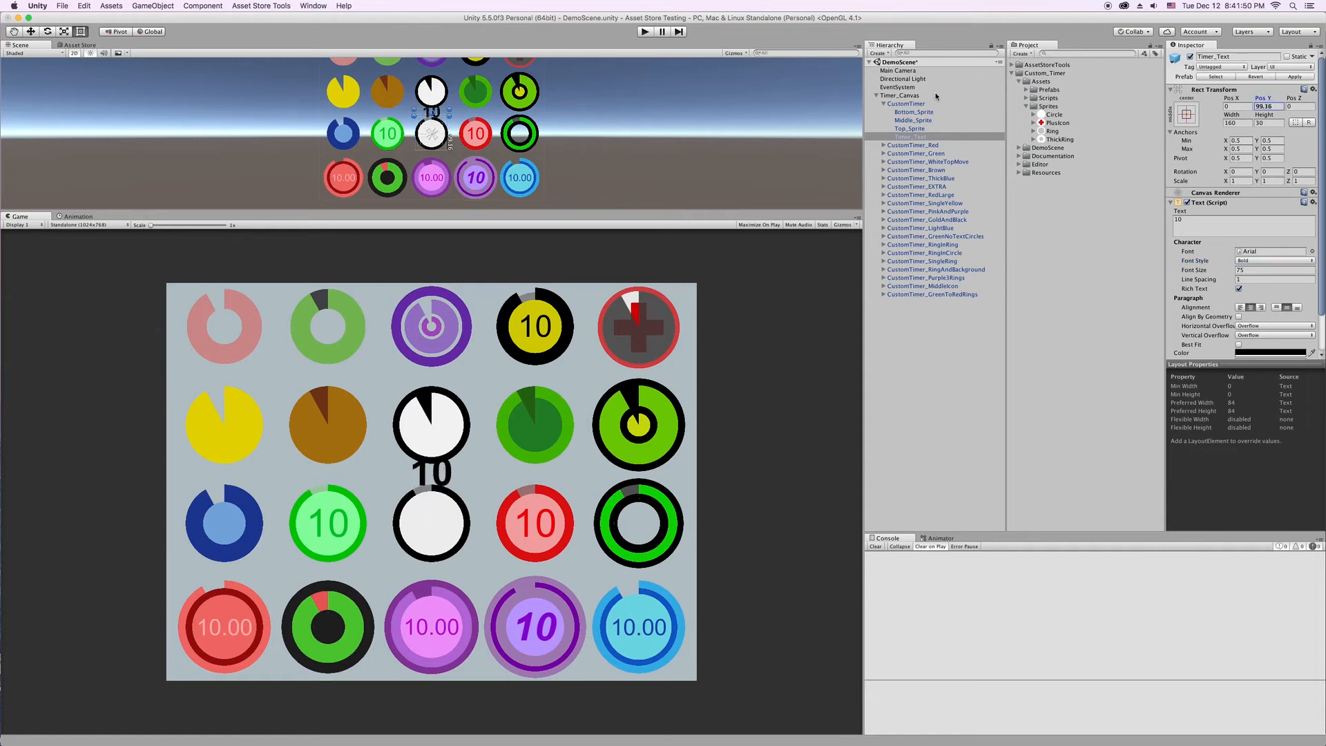
pyautogui.write('0')
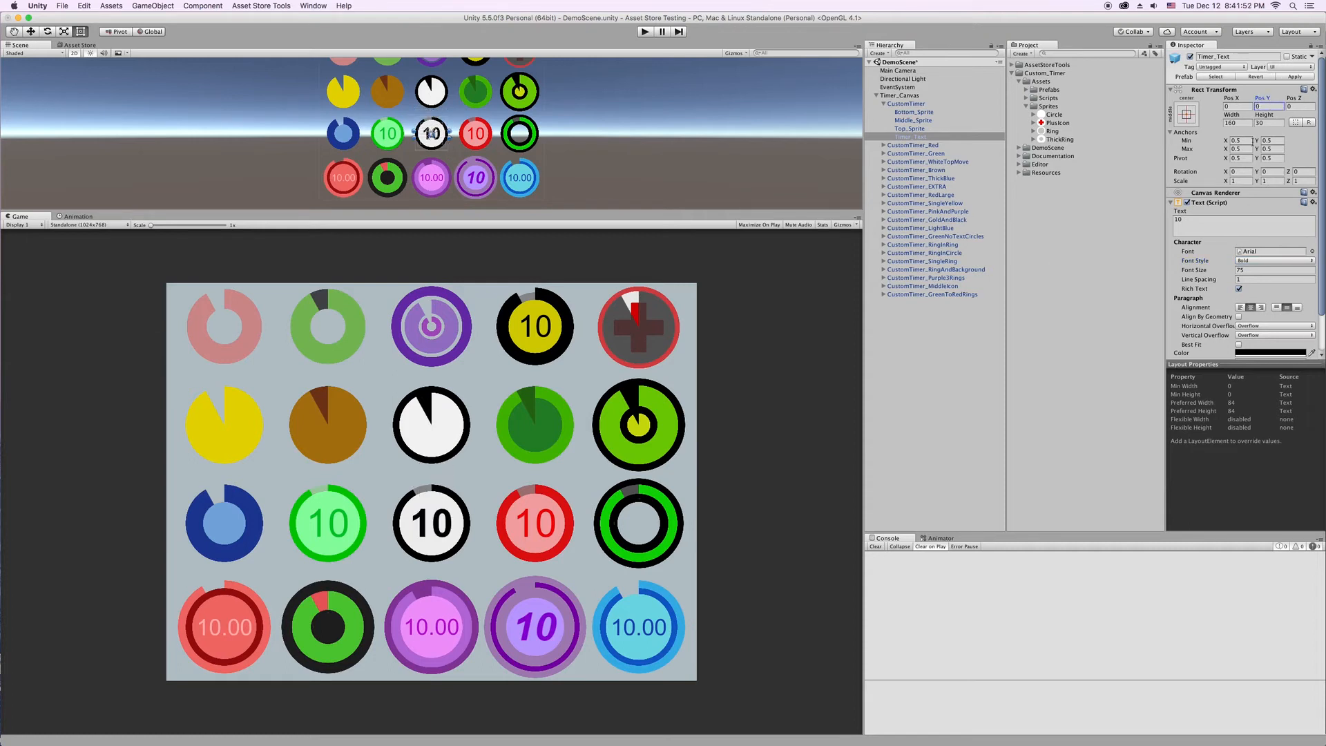
pyautogui.moveTo(1288, 172); pyautogui.dragTo(1324, 314)
pyautogui.write('0')
# Step: Review the Bottom_Sprite and Middle_Sprite children against their parent CustomTimer, and collapse CustomTimer in the hierarchy
pyautogui.click(943, 103)
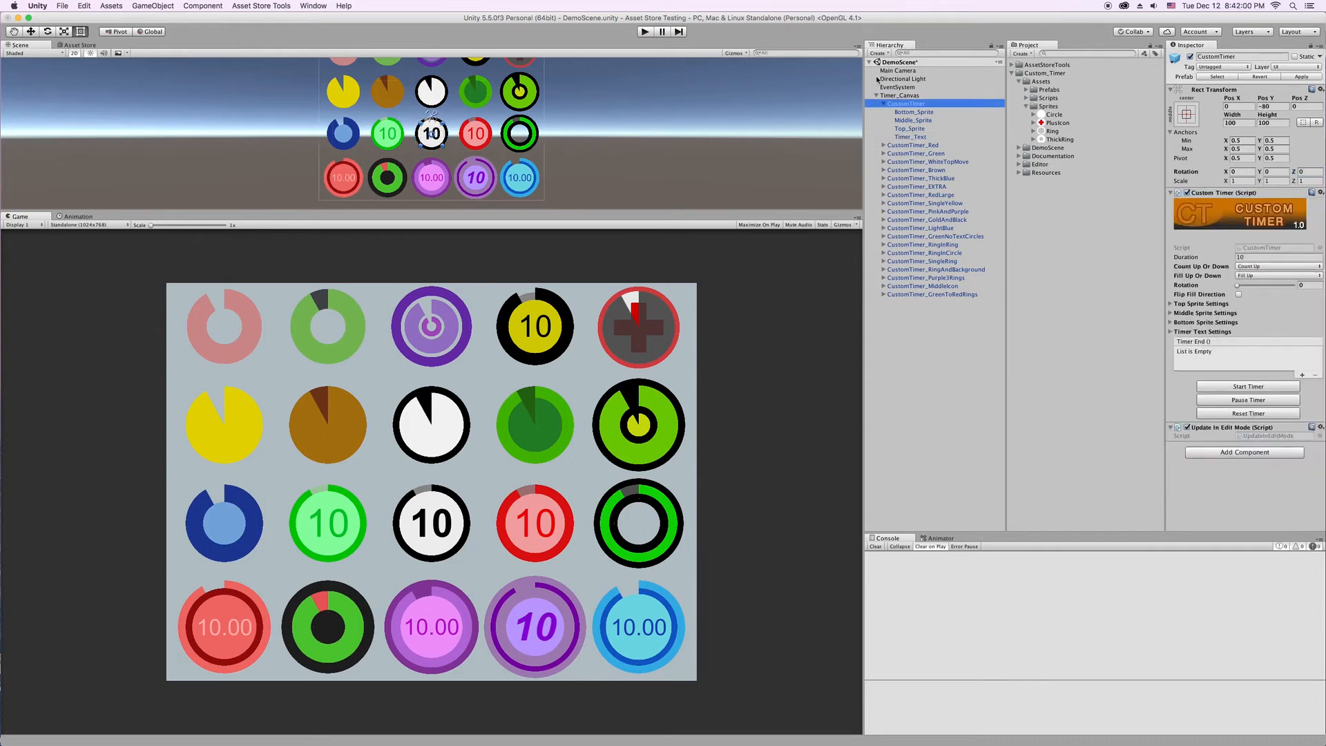
pyautogui.click(914, 112)
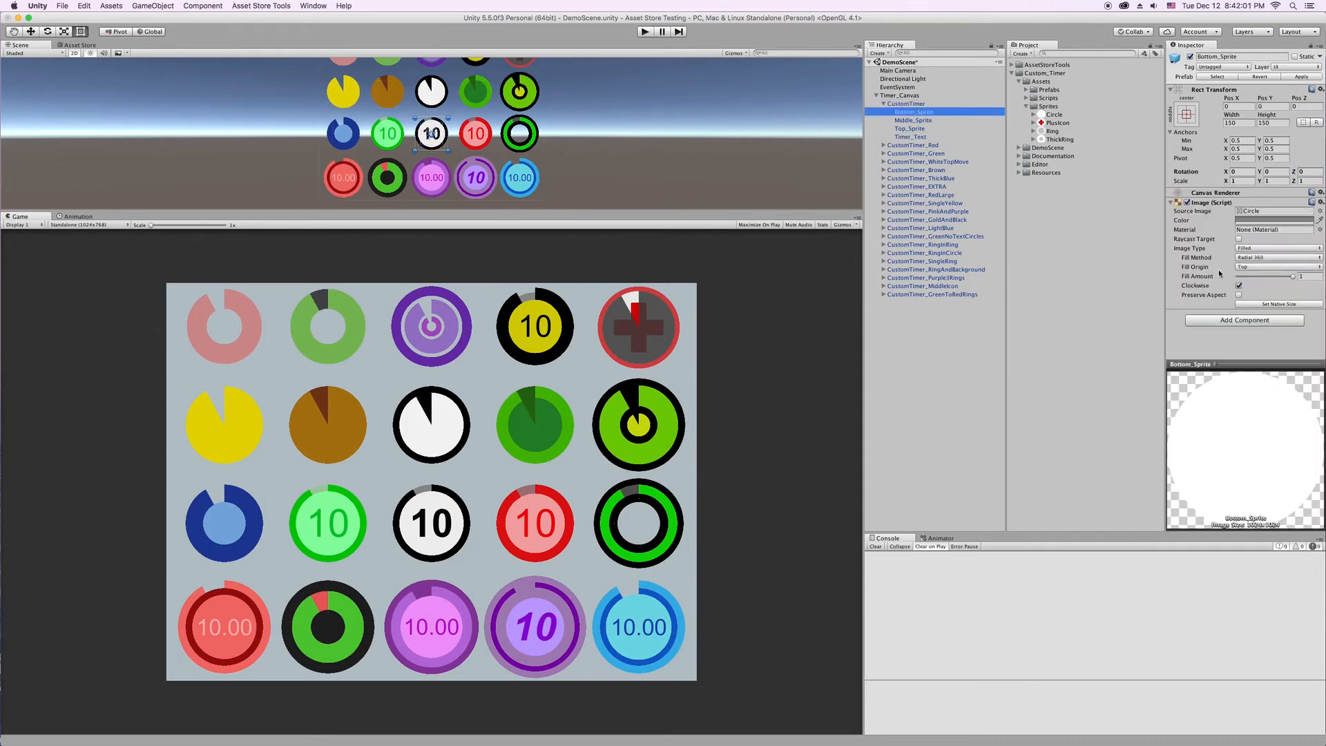
pyautogui.click(906, 104)
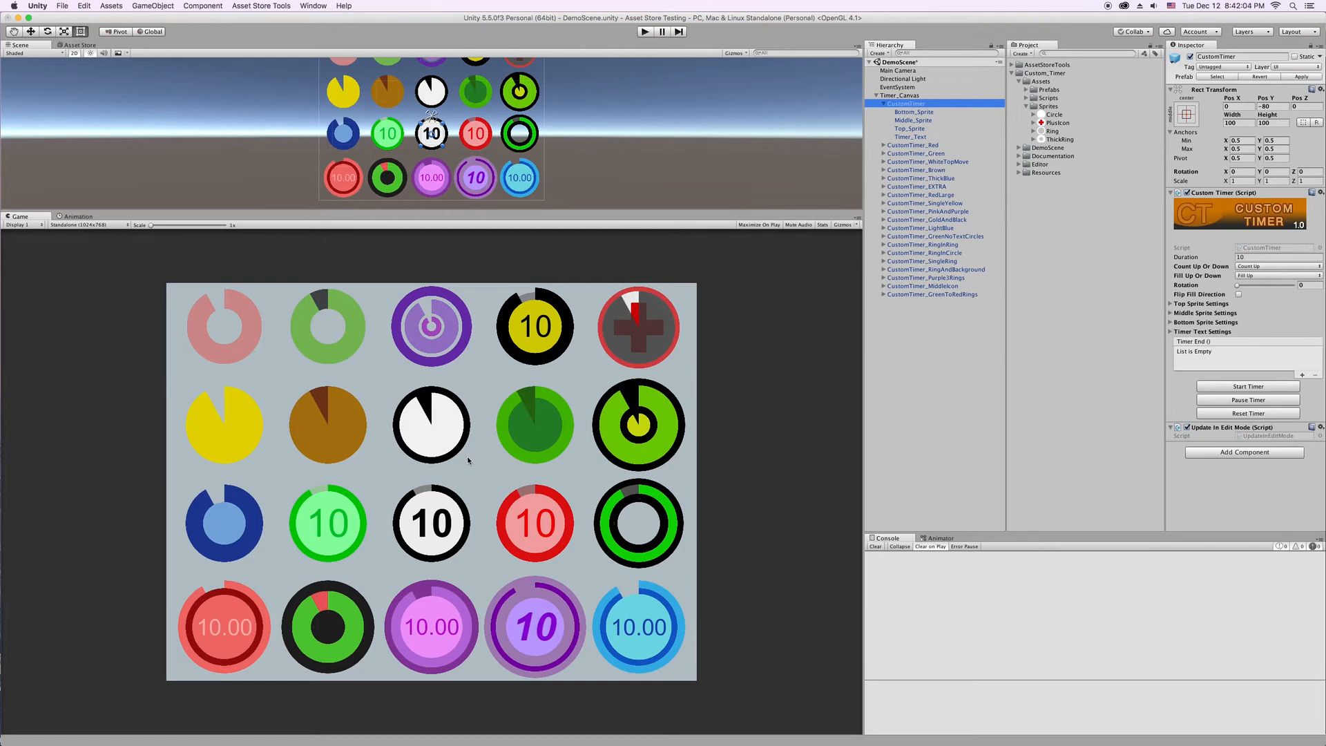
pyautogui.click(926, 119)
pyautogui.click(922, 104)
pyautogui.click(884, 104)
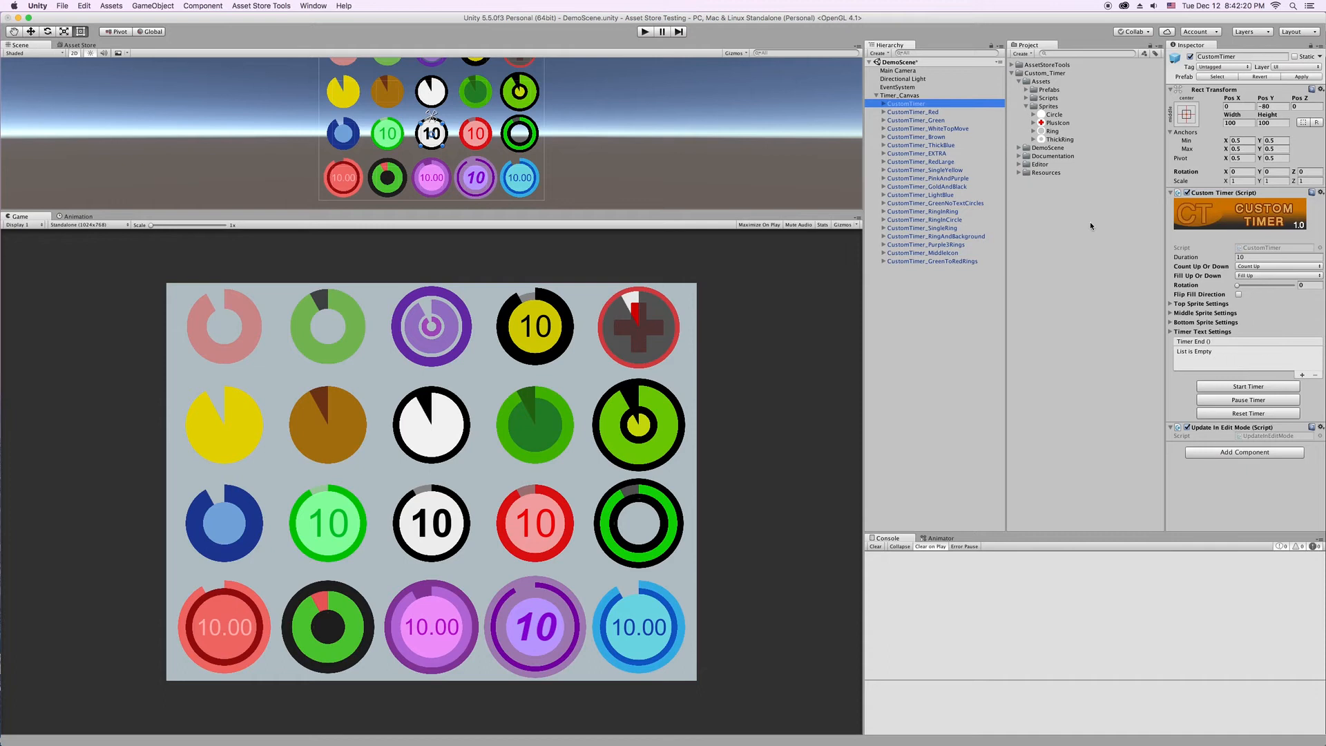
# Step: Add a Timer End event to CustomTimer that calls CustomTimer.DisableTimer on the CustomTimer object itself
pyautogui.click(1302, 375)
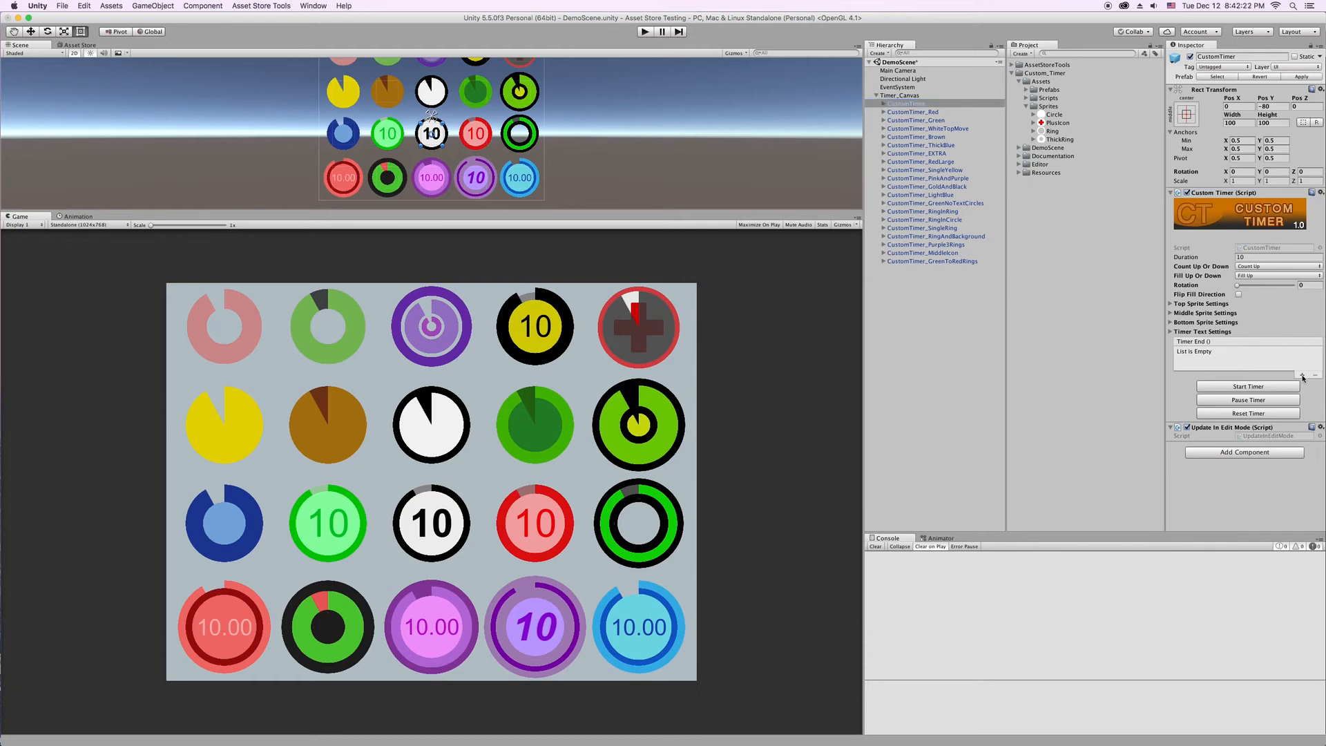
pyautogui.click(1302, 376)
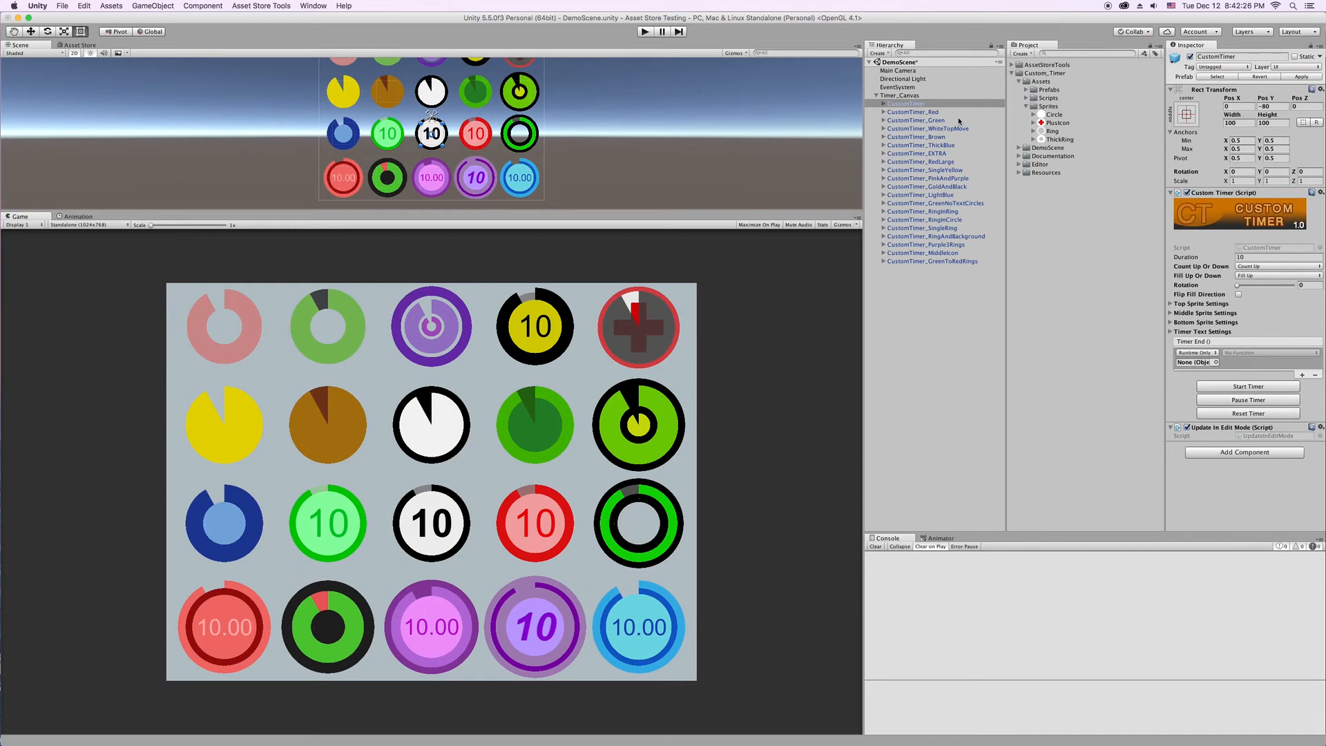
pyautogui.moveTo(903, 105); pyautogui.dragTo(1199, 363)
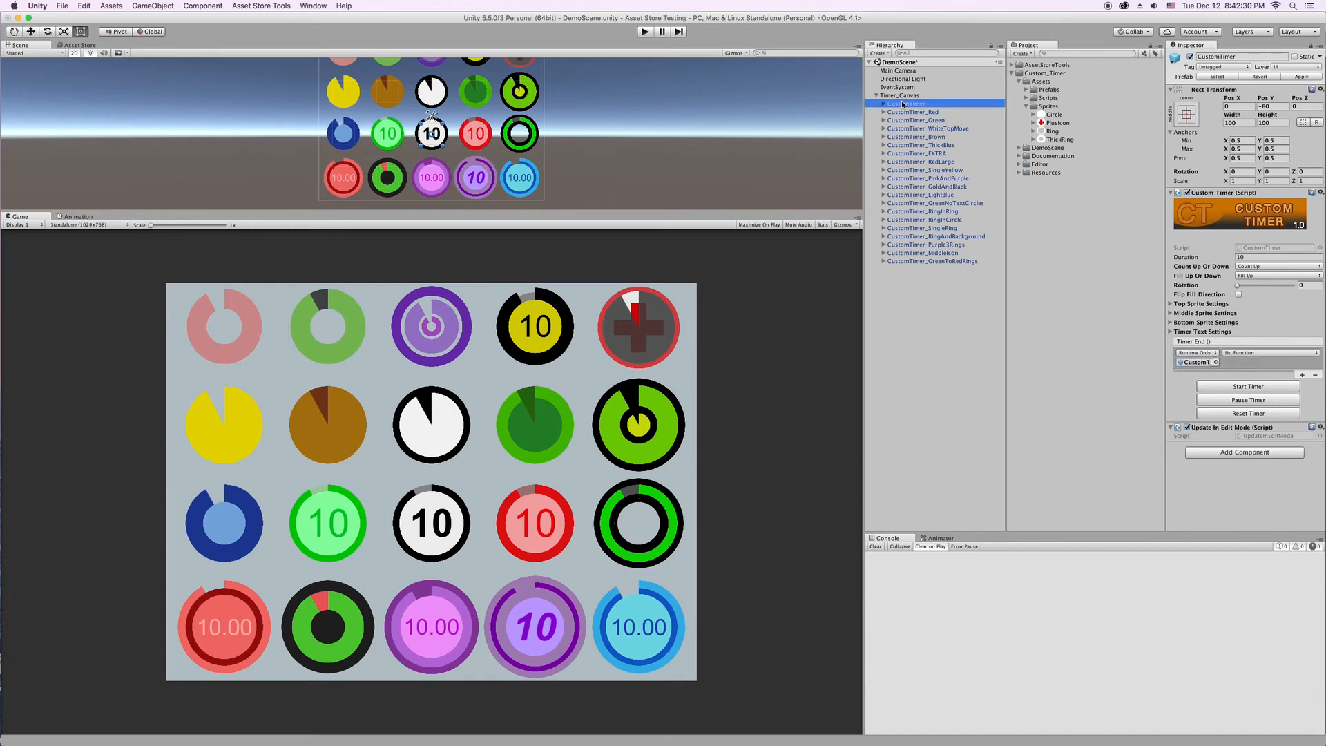
pyautogui.click(1238, 353)
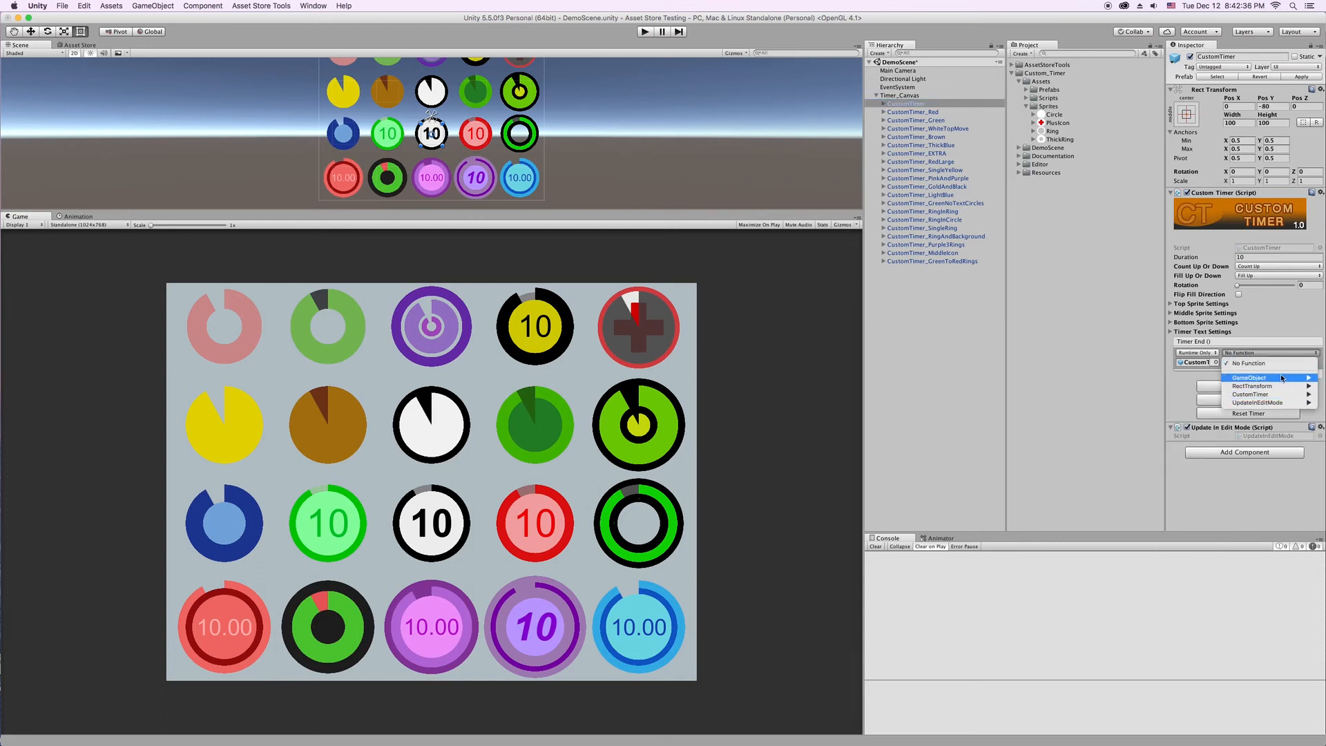
pyautogui.moveTo(1283, 395)
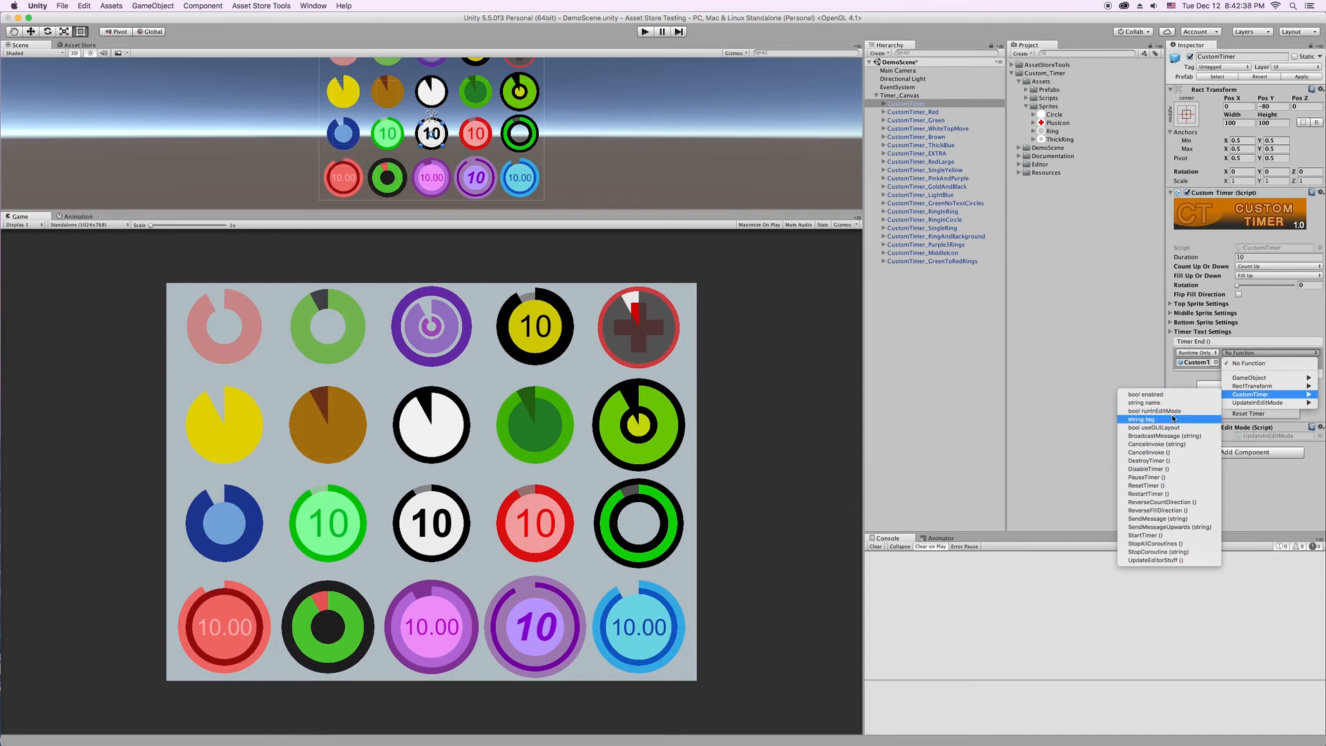
pyautogui.click(1162, 469)
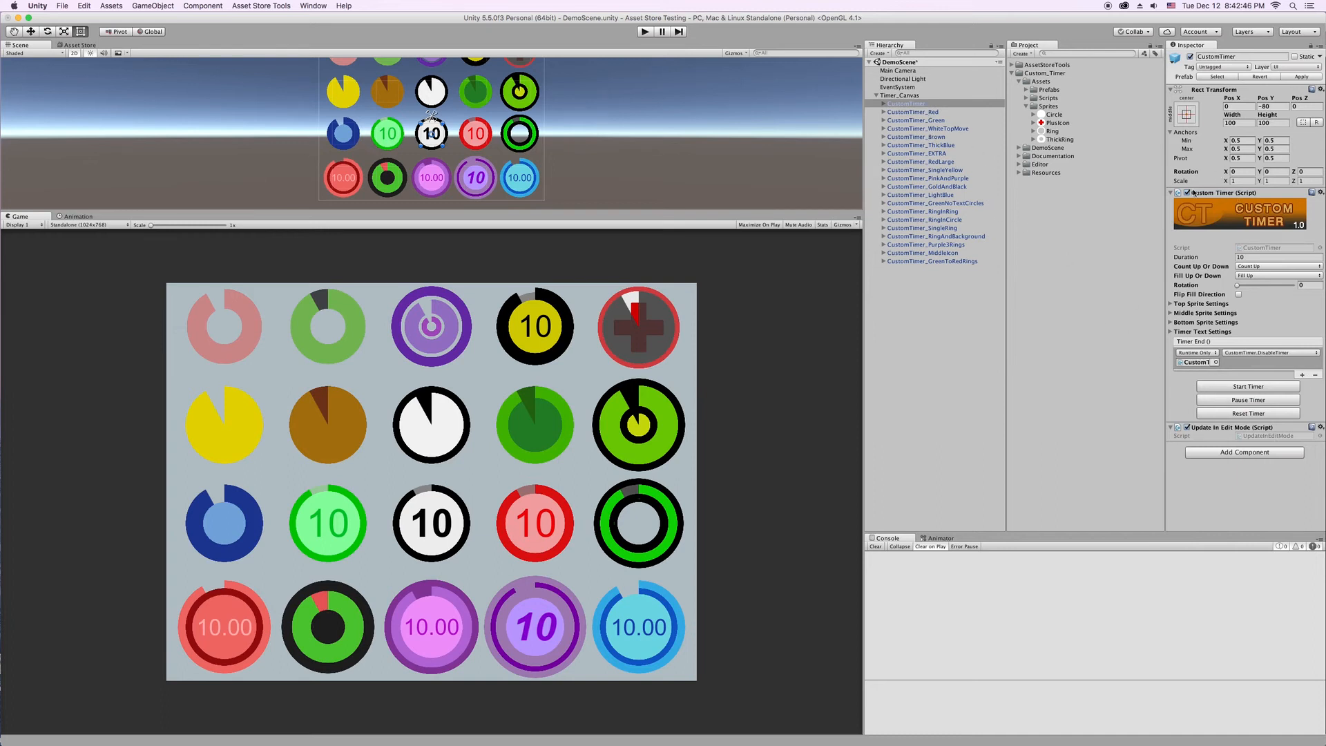
# Step: Run the scene, set CustomTimer's Duration to 3, and start the timer to test the DisableTimer event
pyautogui.click(1019, 157)
pyautogui.click(1019, 156)
pyautogui.click(645, 31)
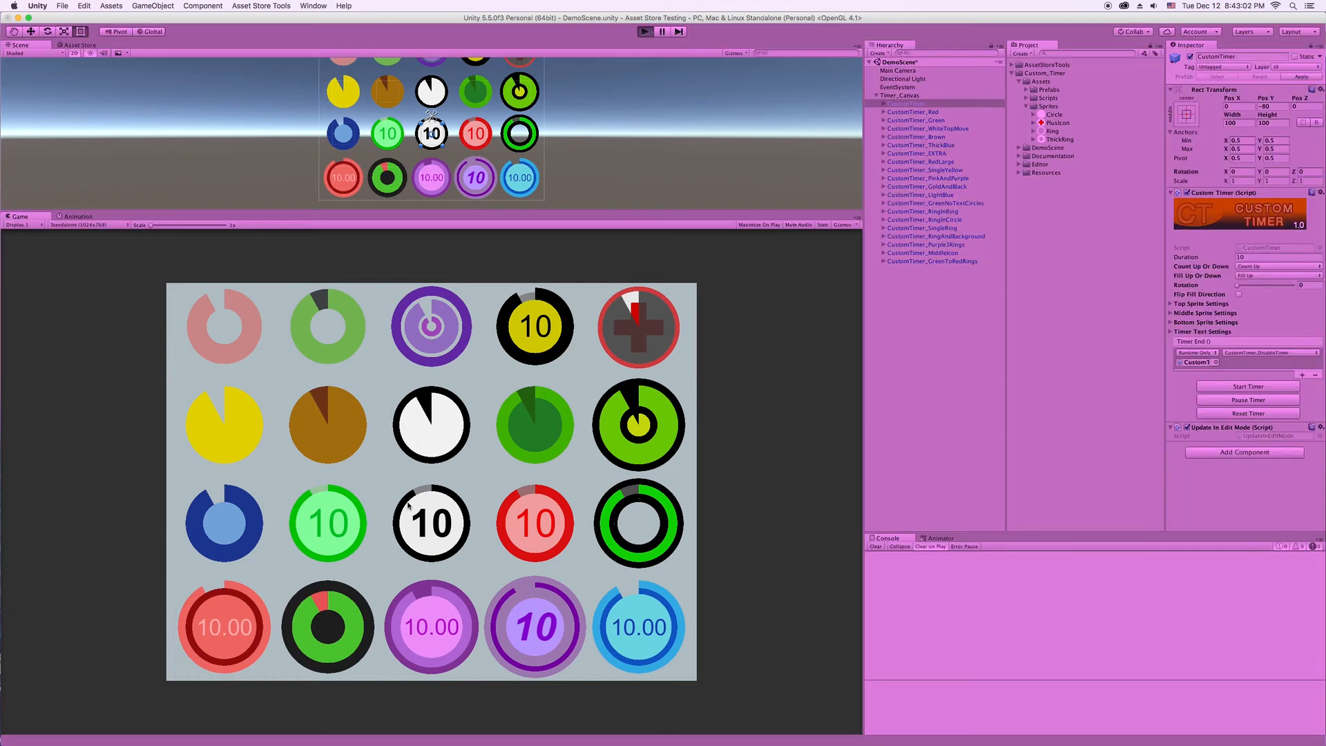
pyautogui.click(1255, 257)
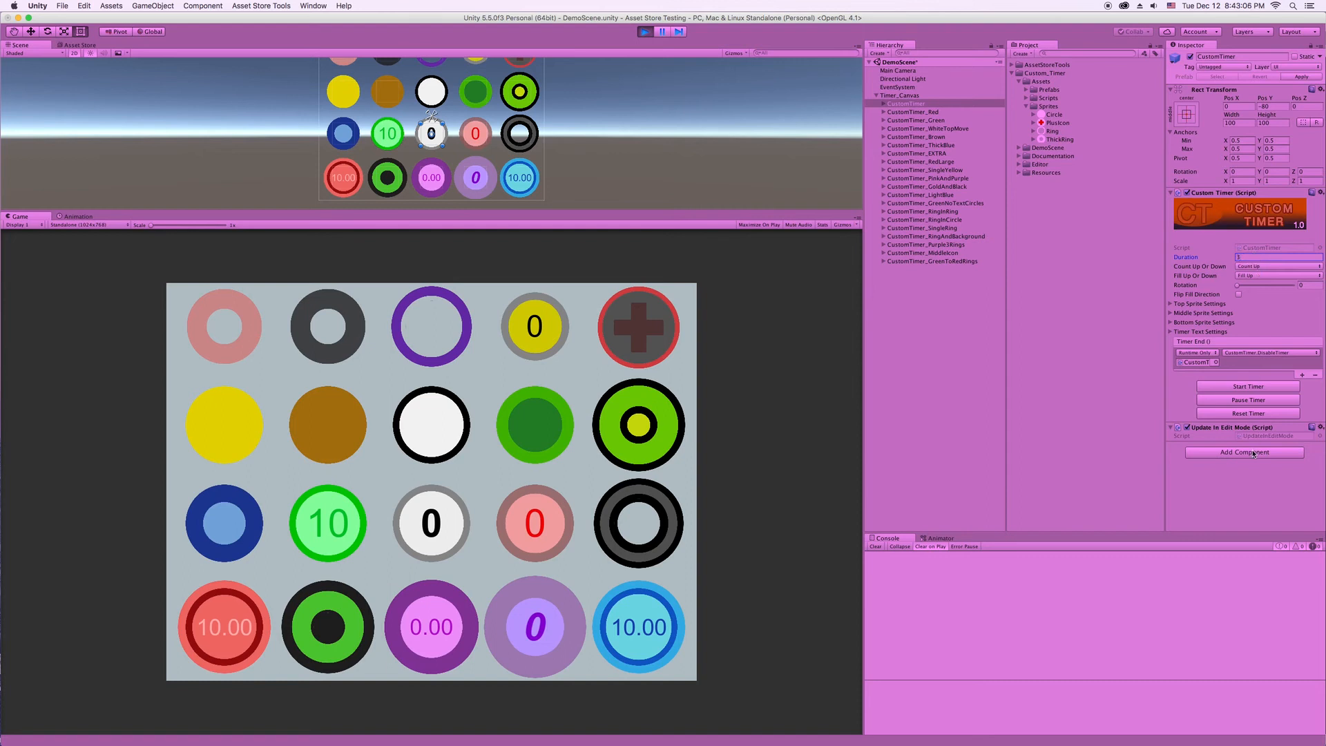
pyautogui.click(1253, 391)
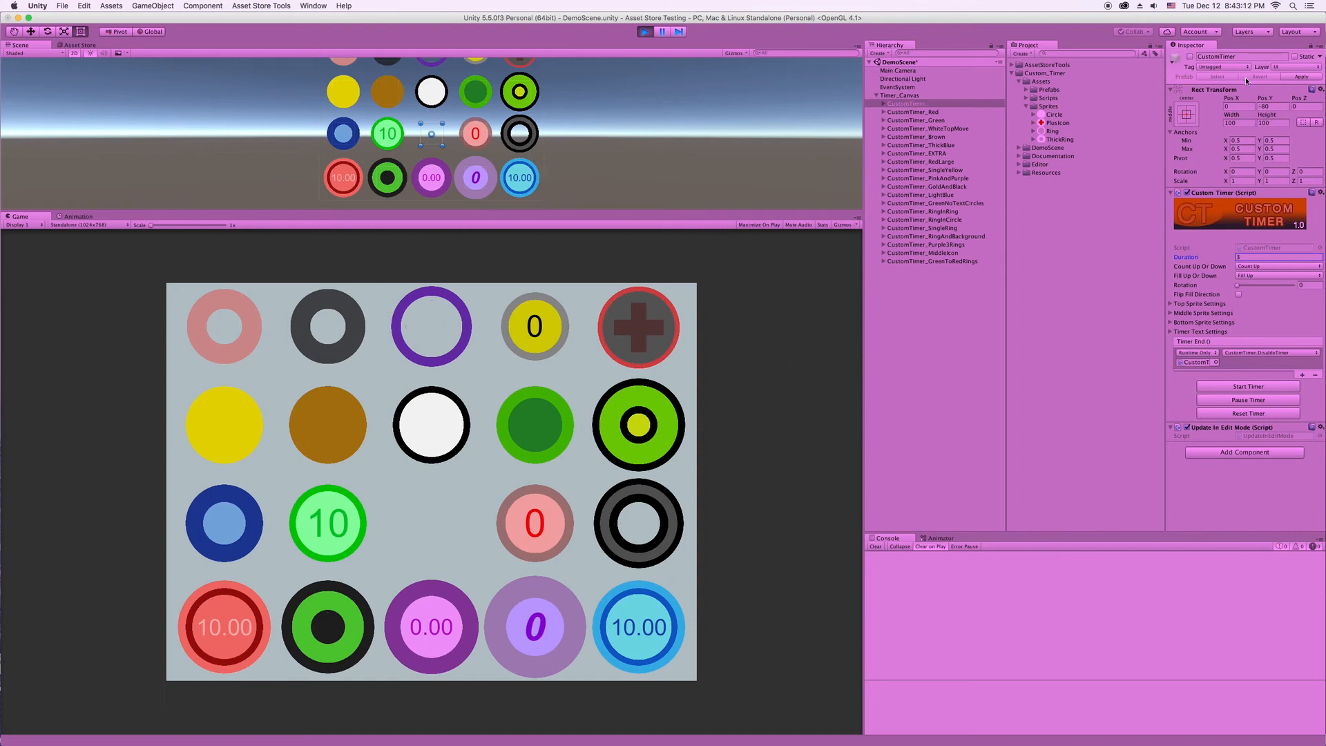
# Step: Re-enable CustomTimer, test DestroyTimer as its Timer End function by starting the timer, and exit play mode
pyautogui.click(1189, 56)
pyautogui.click(1268, 353)
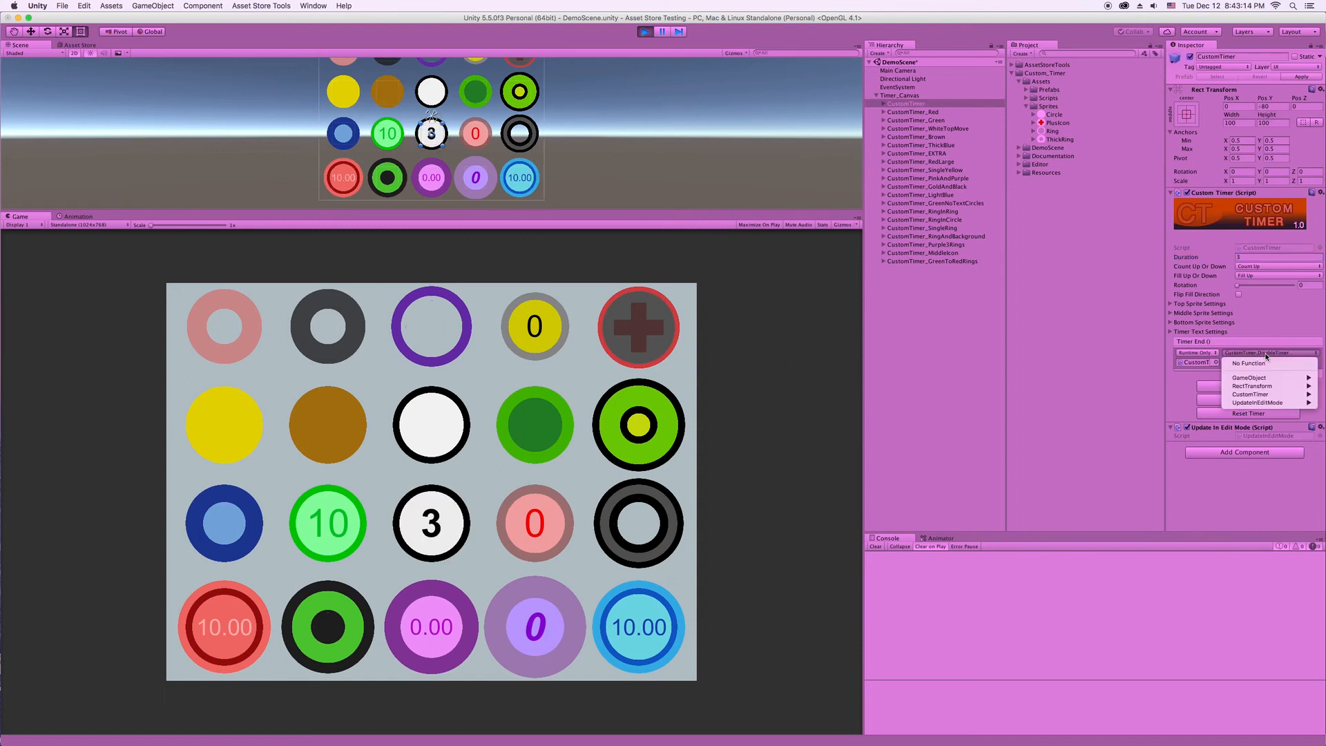
pyautogui.moveTo(1260, 394)
pyautogui.click(1147, 461)
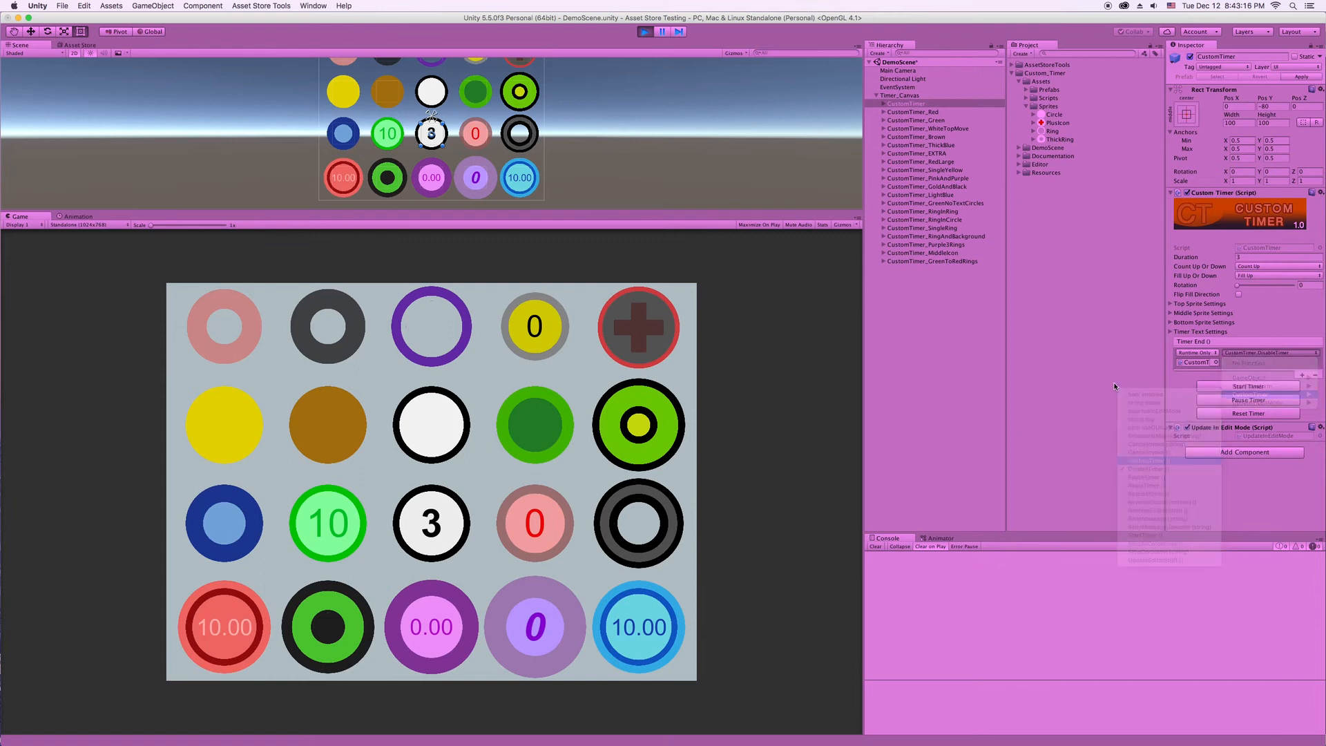
pyautogui.click(1277, 388)
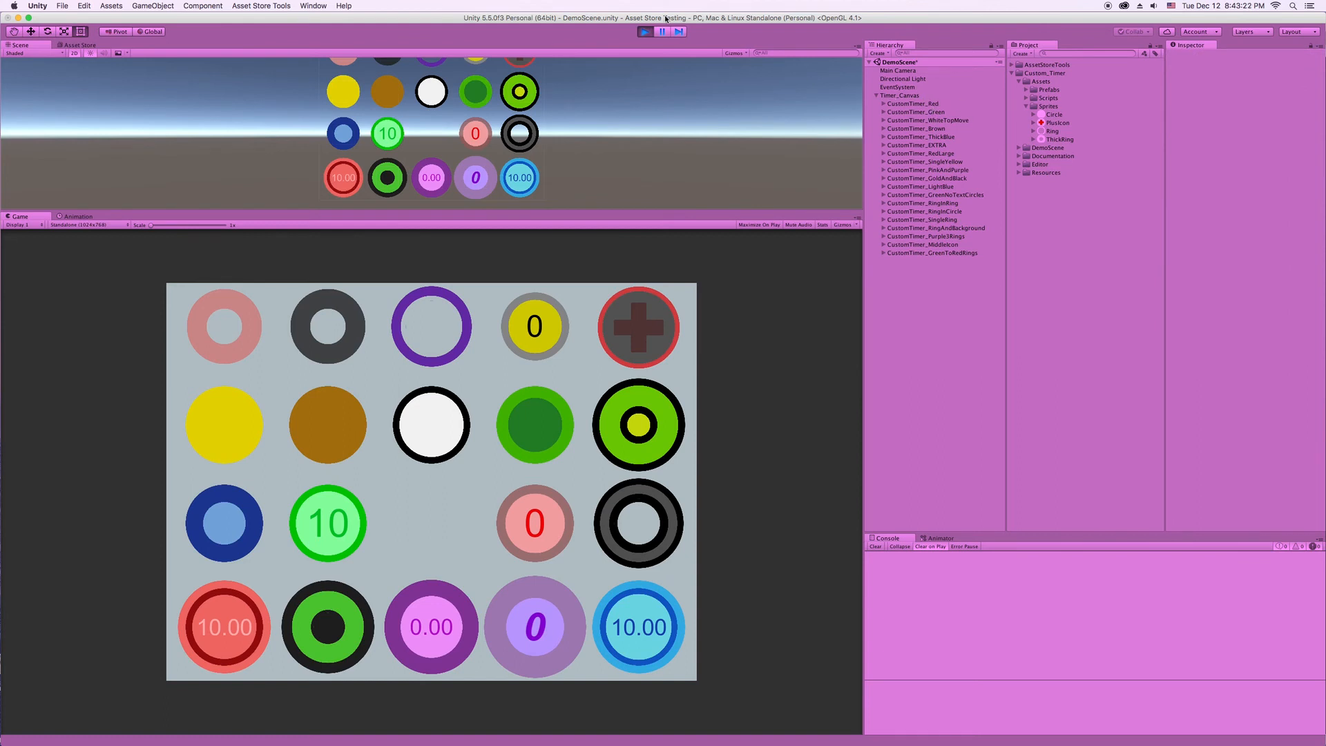
pyautogui.click(645, 32)
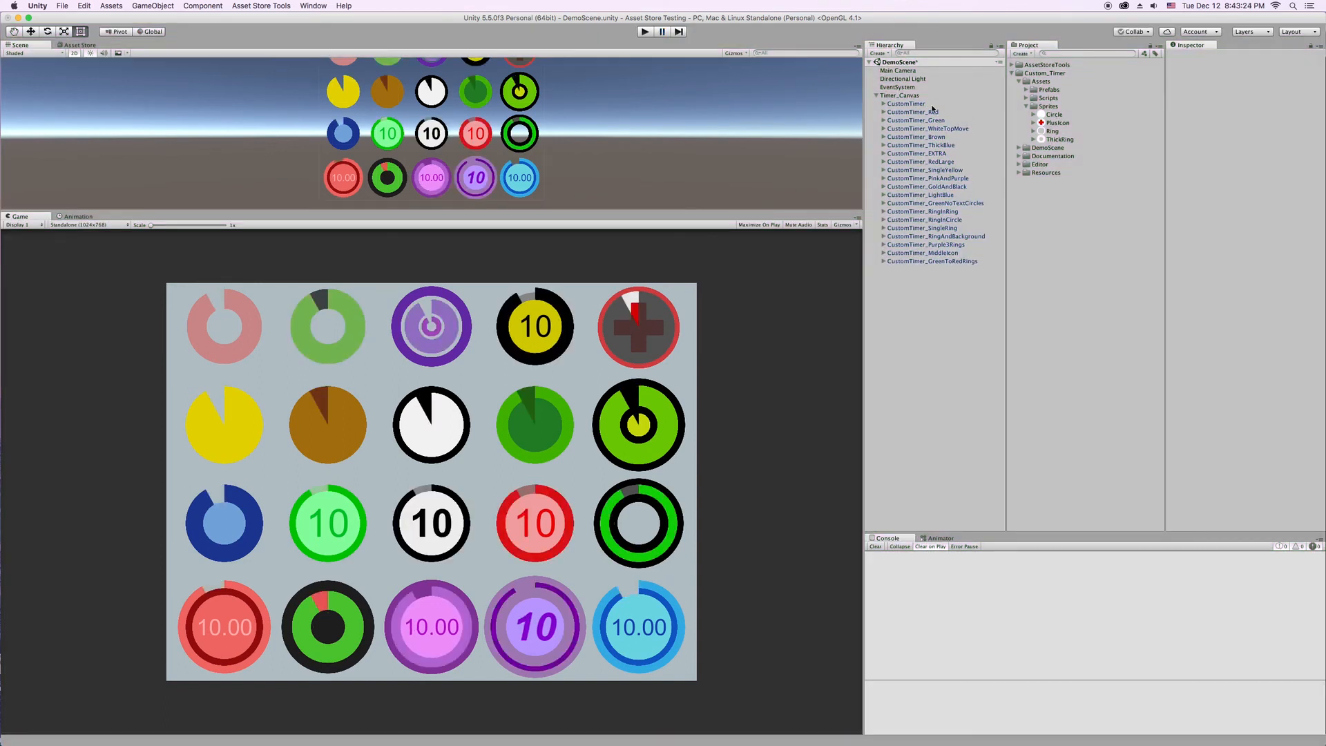
# Step: Review the CustomTimer functions offered for the Timer End event and the Timer End events set on CustomTimer_Green
pyautogui.click(925, 103)
pyautogui.click(1279, 352)
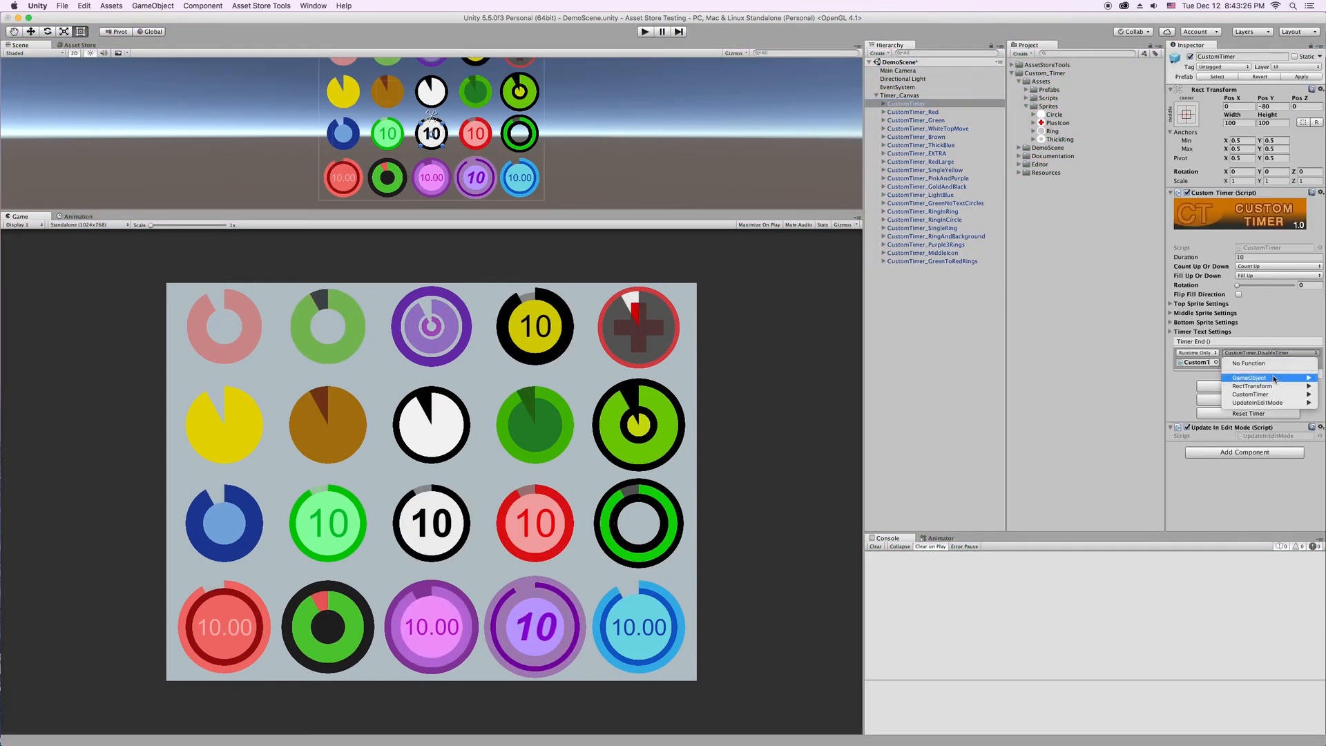
pyautogui.moveTo(1268, 395)
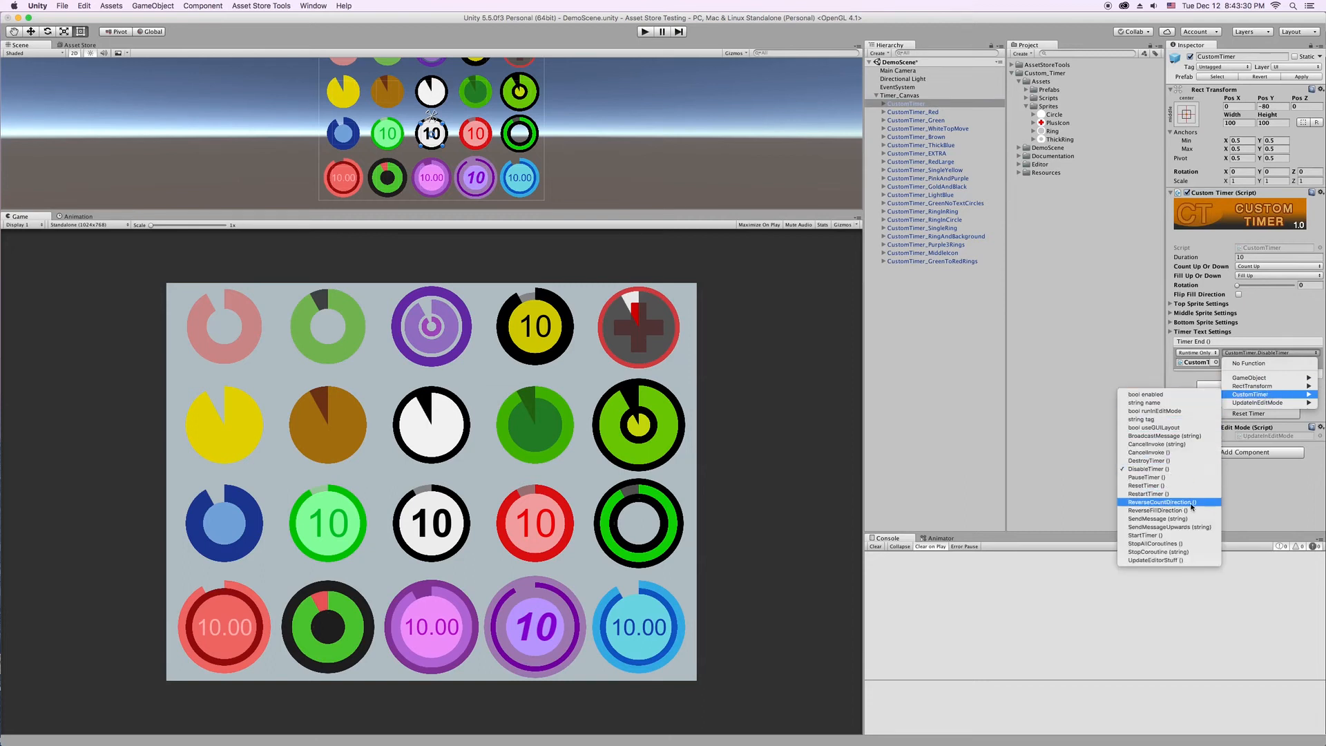
pyautogui.click(925, 118)
pyautogui.click(922, 119)
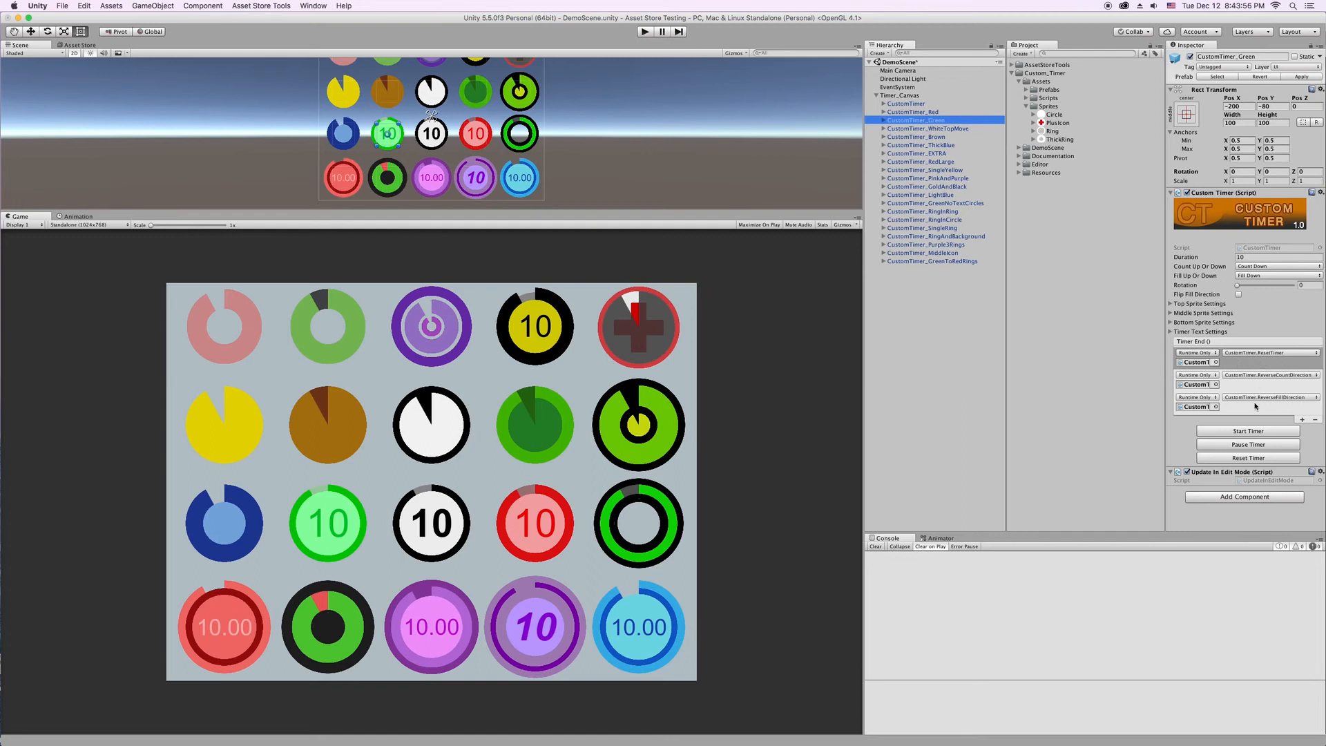
# Step: Remove the DisableTimer entry from CustomTimer's Timer End event list
pyautogui.click(919, 104)
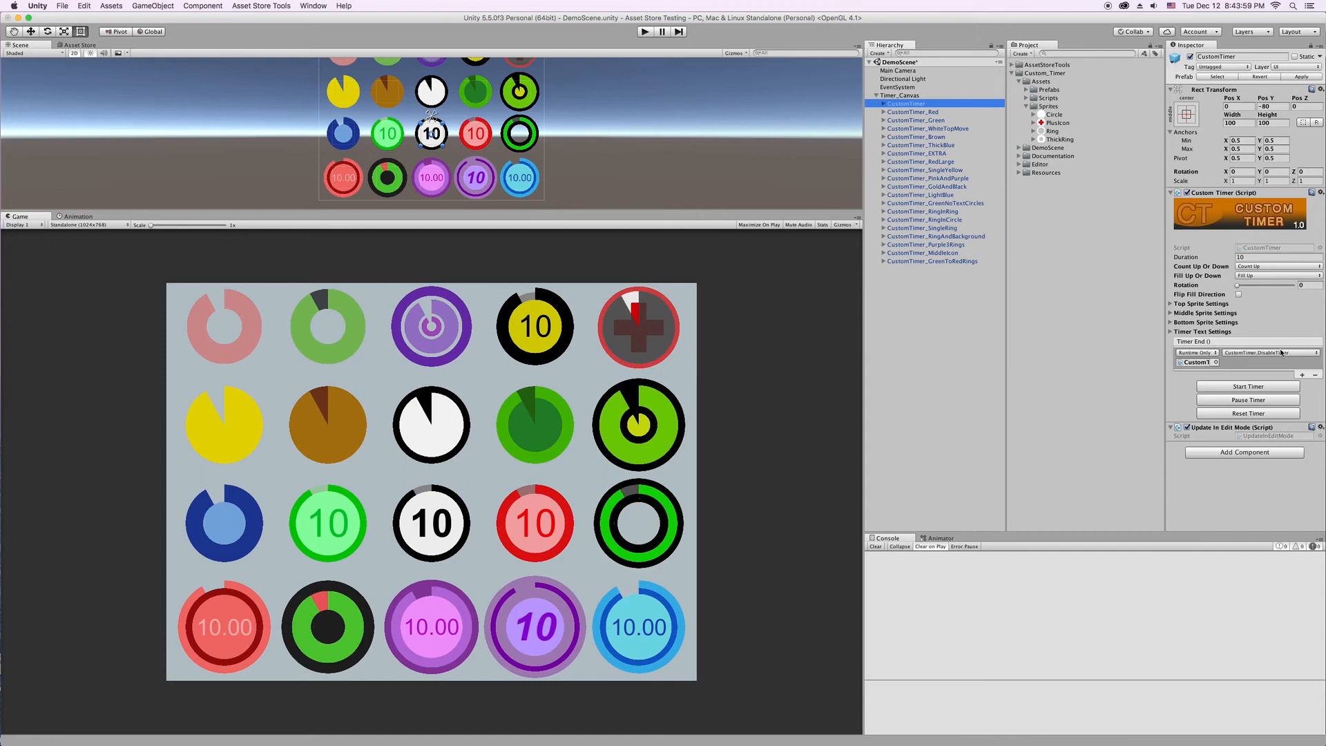
pyautogui.click(1316, 375)
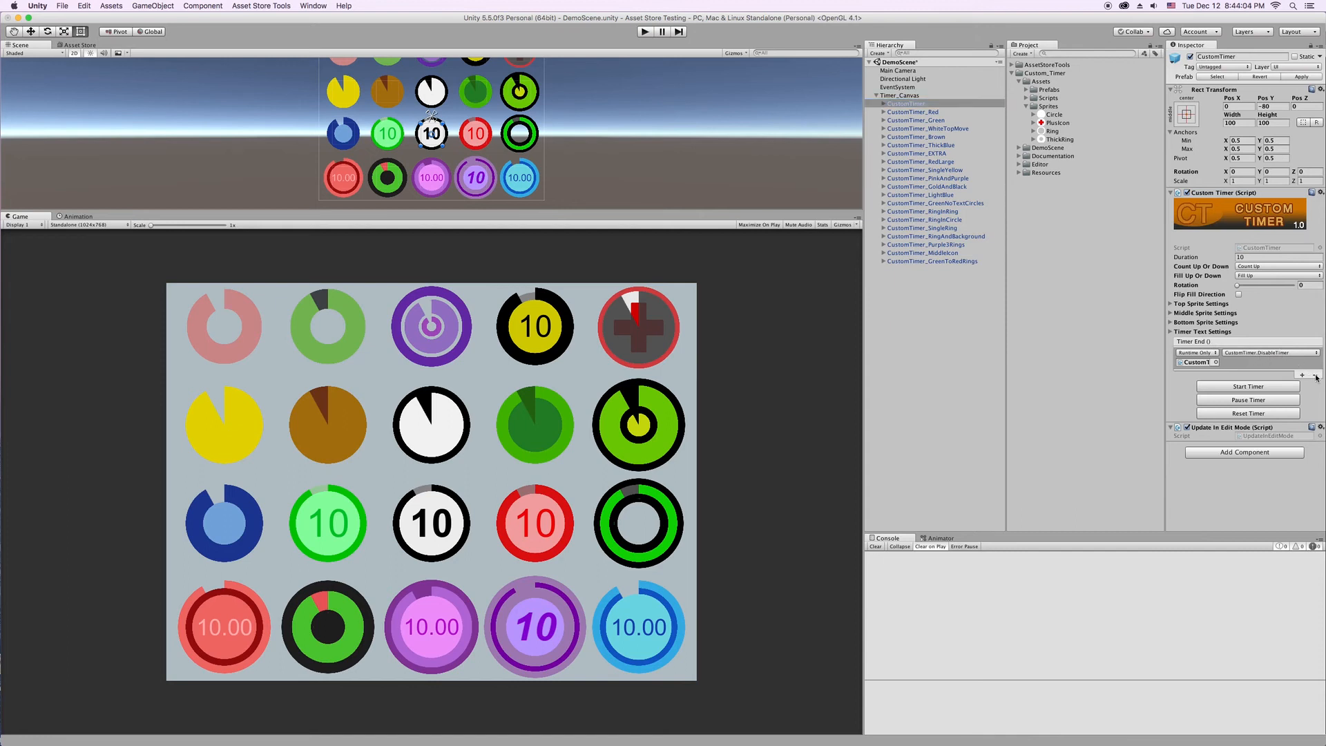
pyautogui.click(1316, 377)
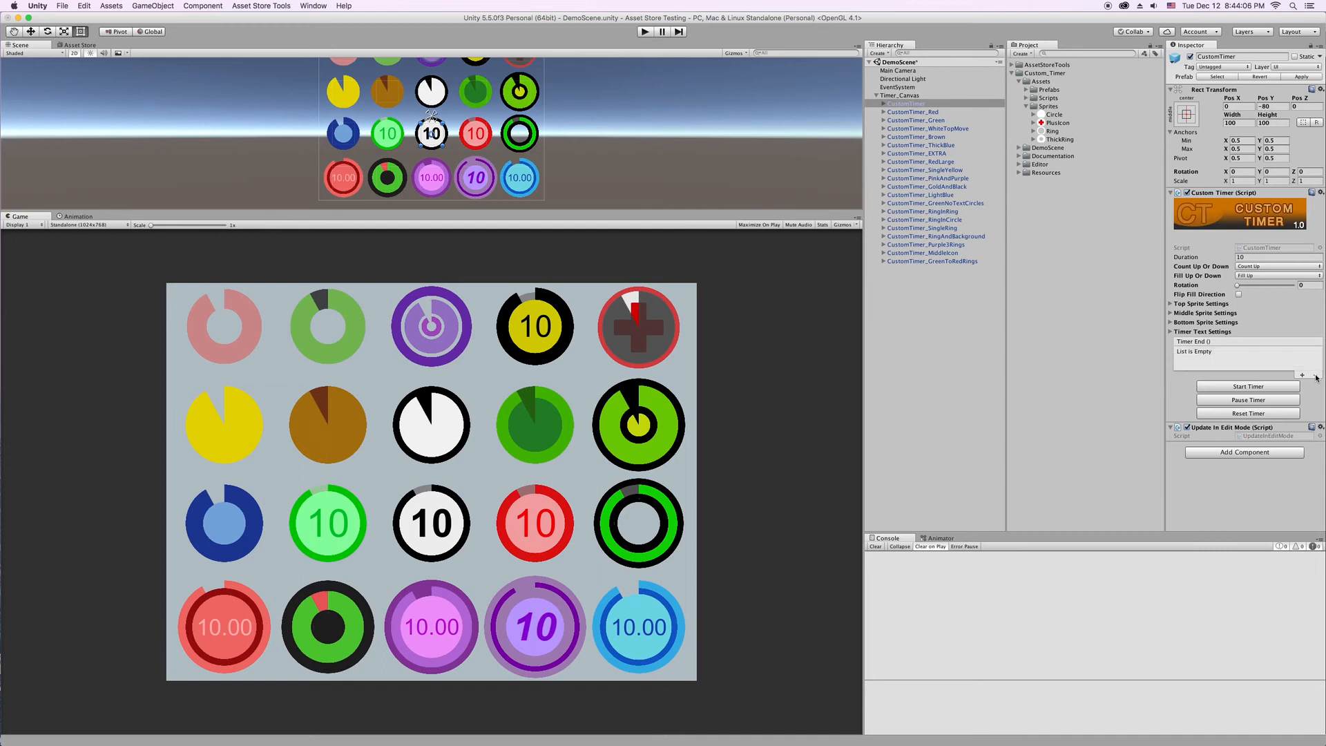
# Step: Create a C# script named TestScript in the project and open it for editing in MonoDevelop
pyautogui.click(1035, 56)
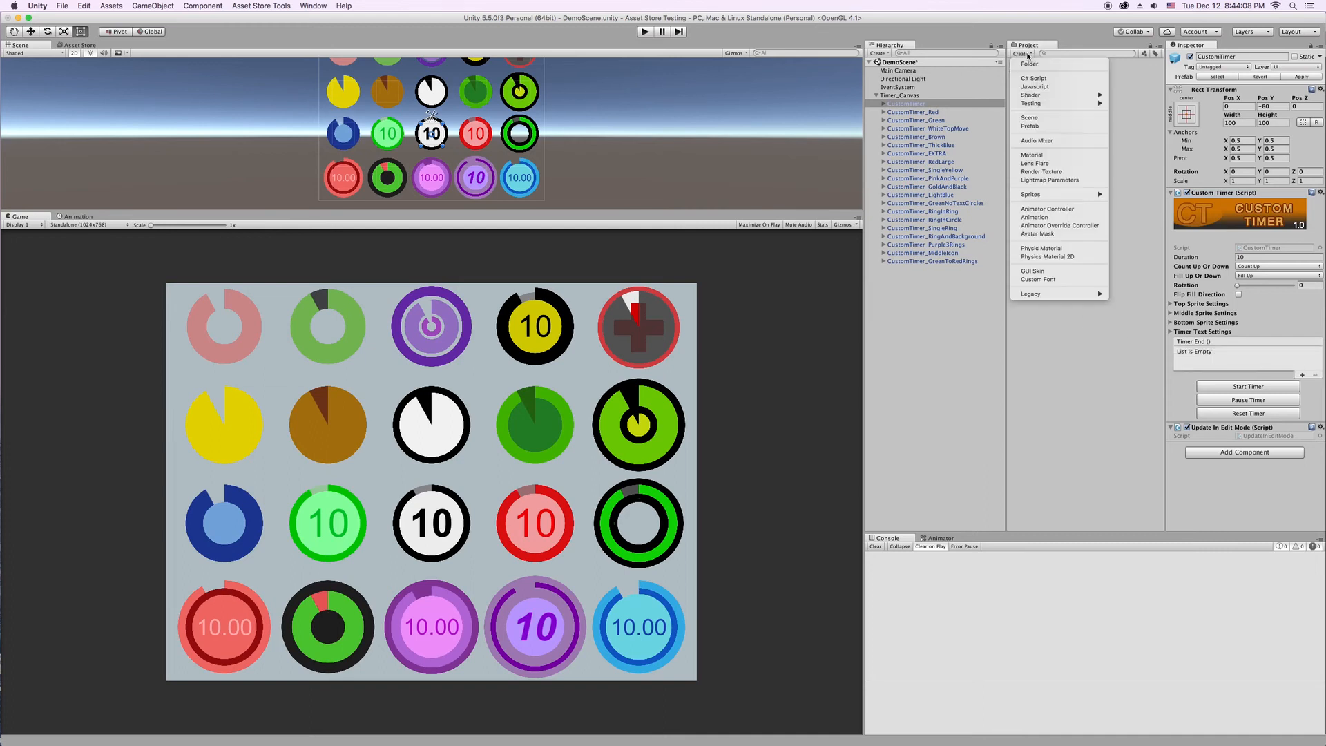
pyautogui.click(1050, 78)
pyautogui.write('TestScript')
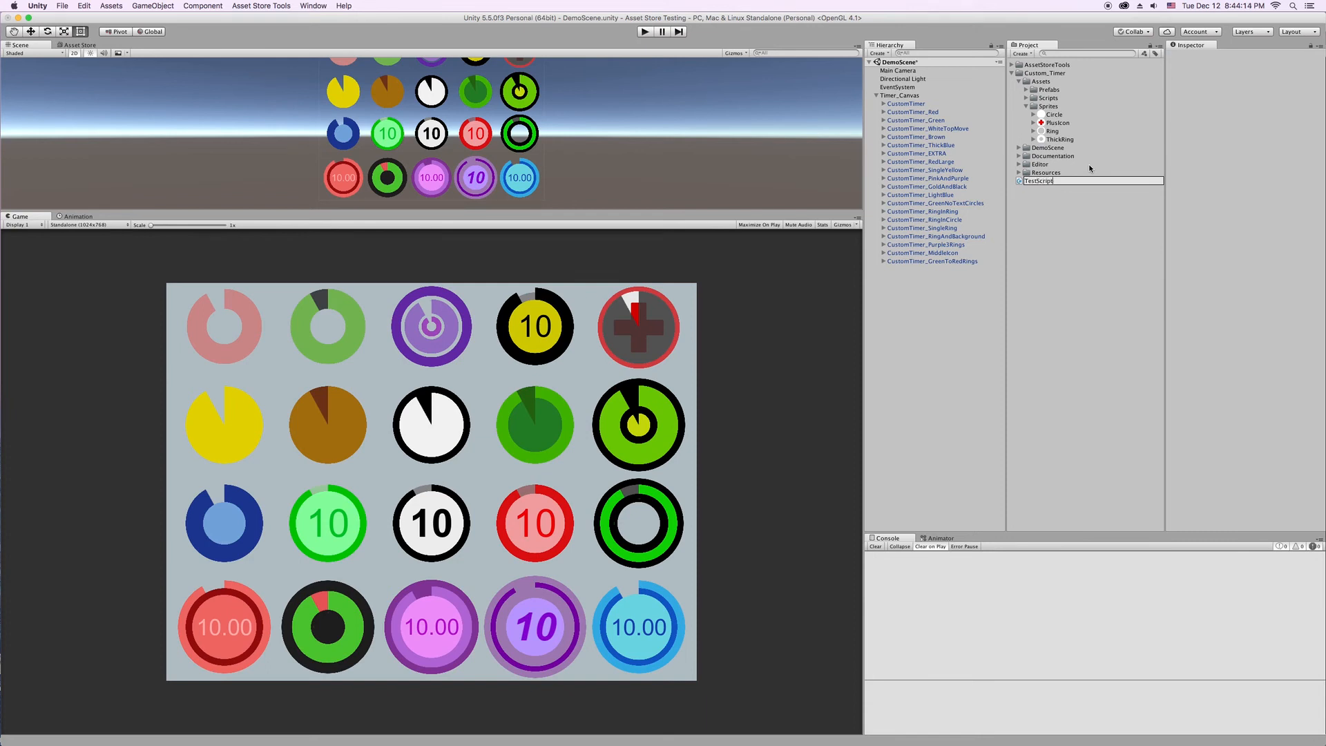
pyautogui.press('Return')
pyautogui.doubleClick(1060, 183)
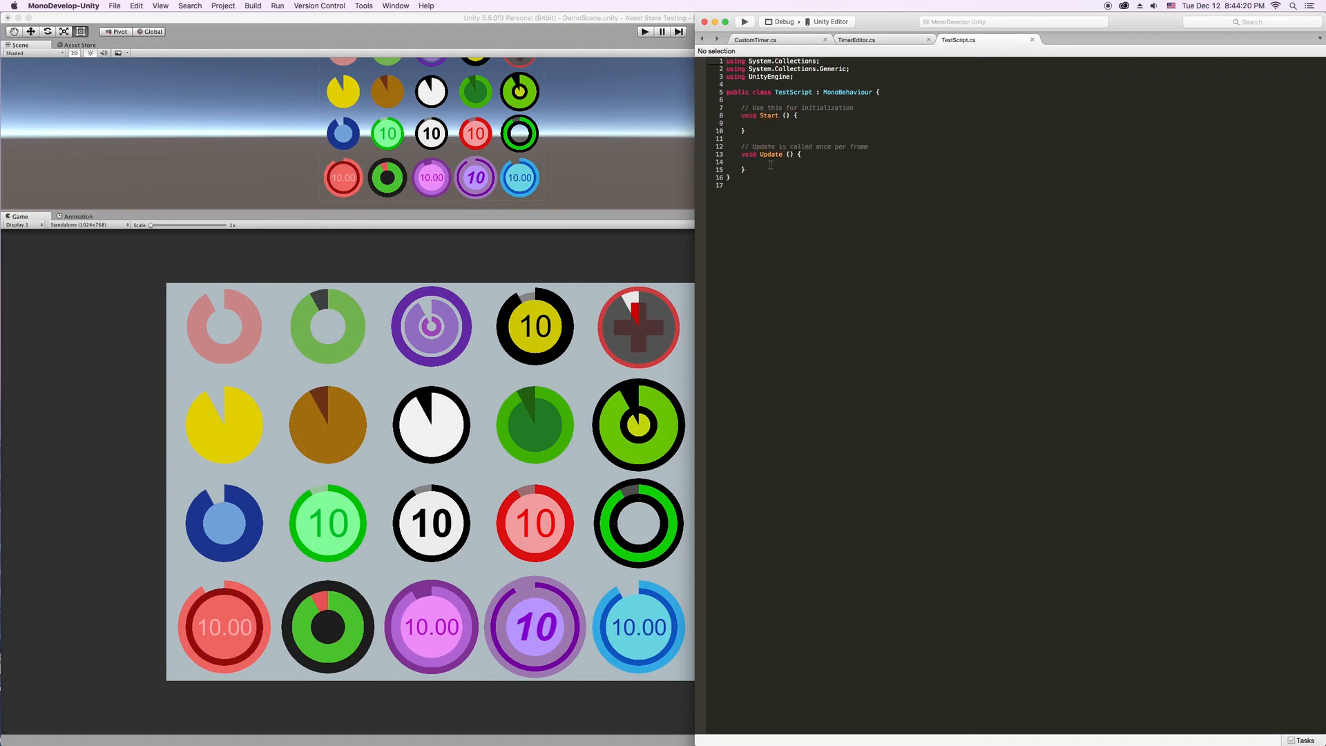
# Step: Replace the default Start and Update methods in TestScript with an empty public void PrintSomething() method
pyautogui.moveTo(758, 170); pyautogui.dragTo(697, 109)
pyautogui.press('BackSpace')
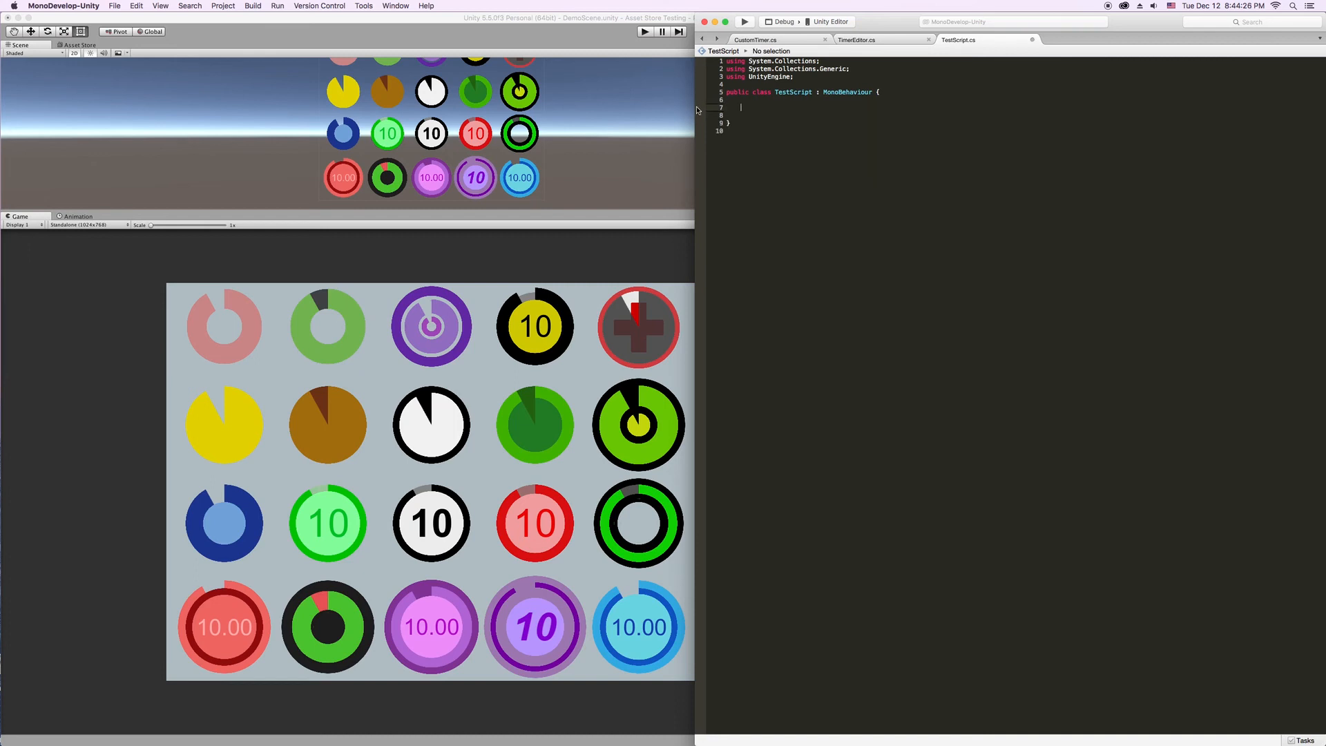
pyautogui.write('pu')
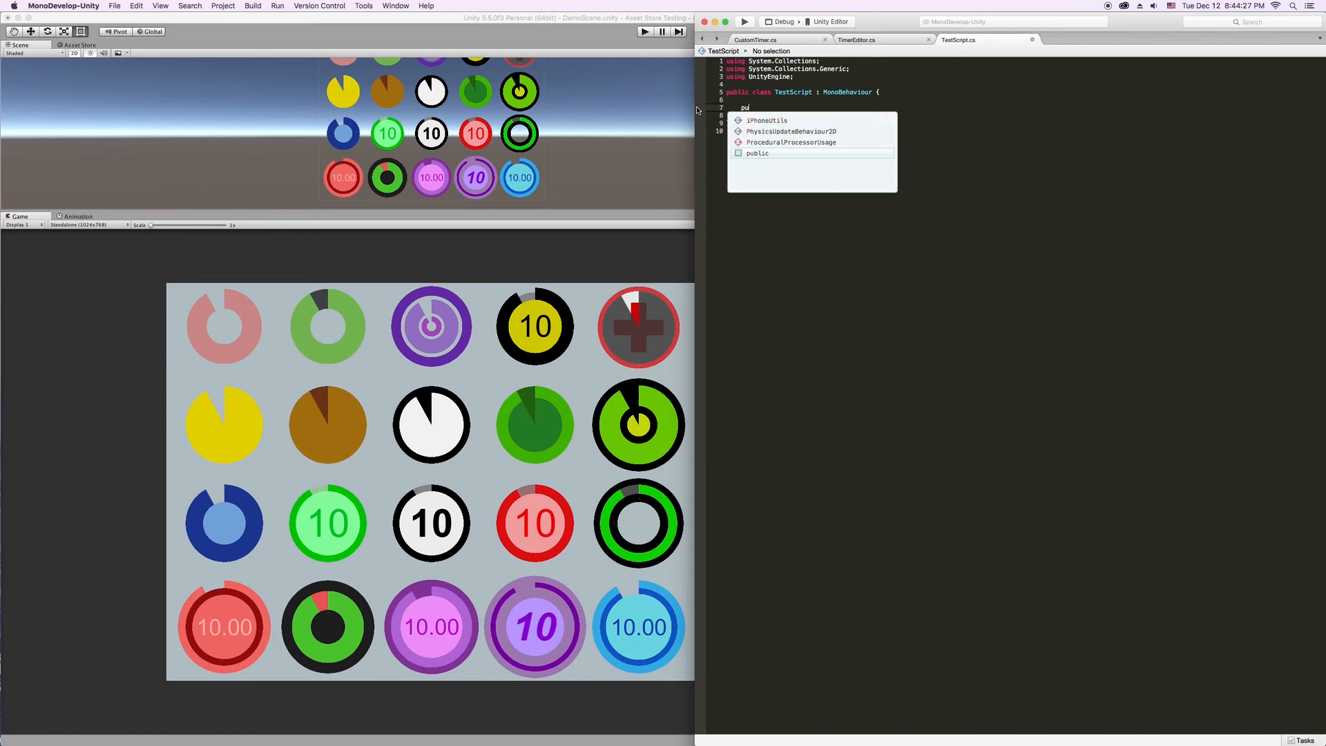
pyautogui.write('blic void PrintSomething()')
pyautogui.press('Return')
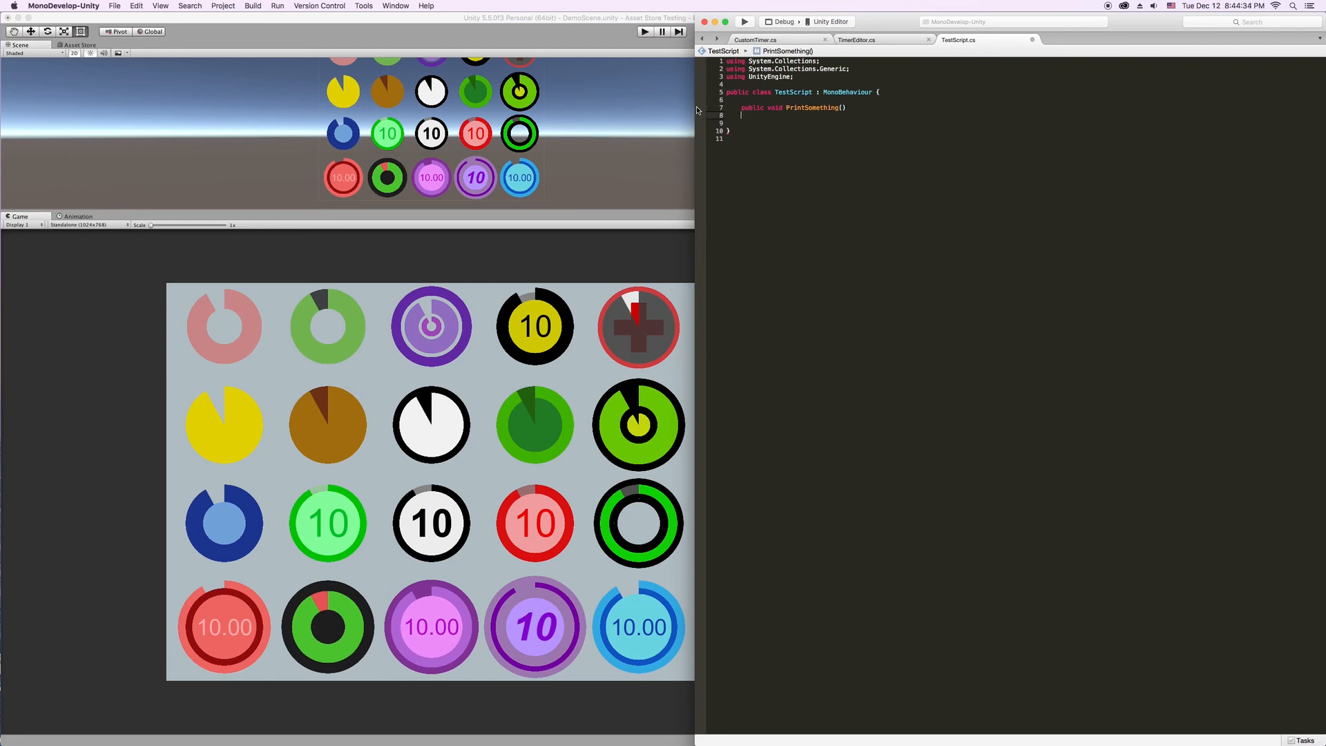
pyautogui.write('{')
pyautogui.press('Return')
# Step: Make PrintSomething() print "Hey, the event worked!" and save TestScript
pyautogui.write('print(')
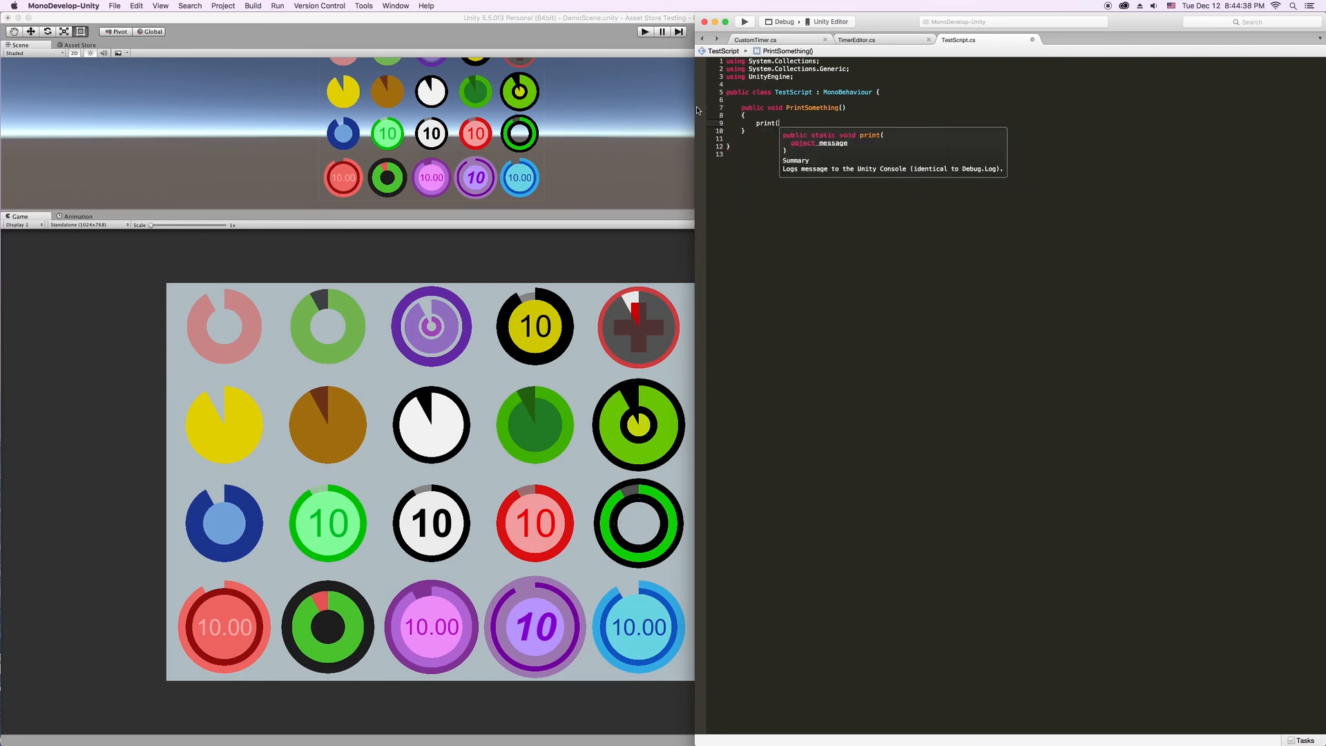
pyautogui.write('"Hey, the ')
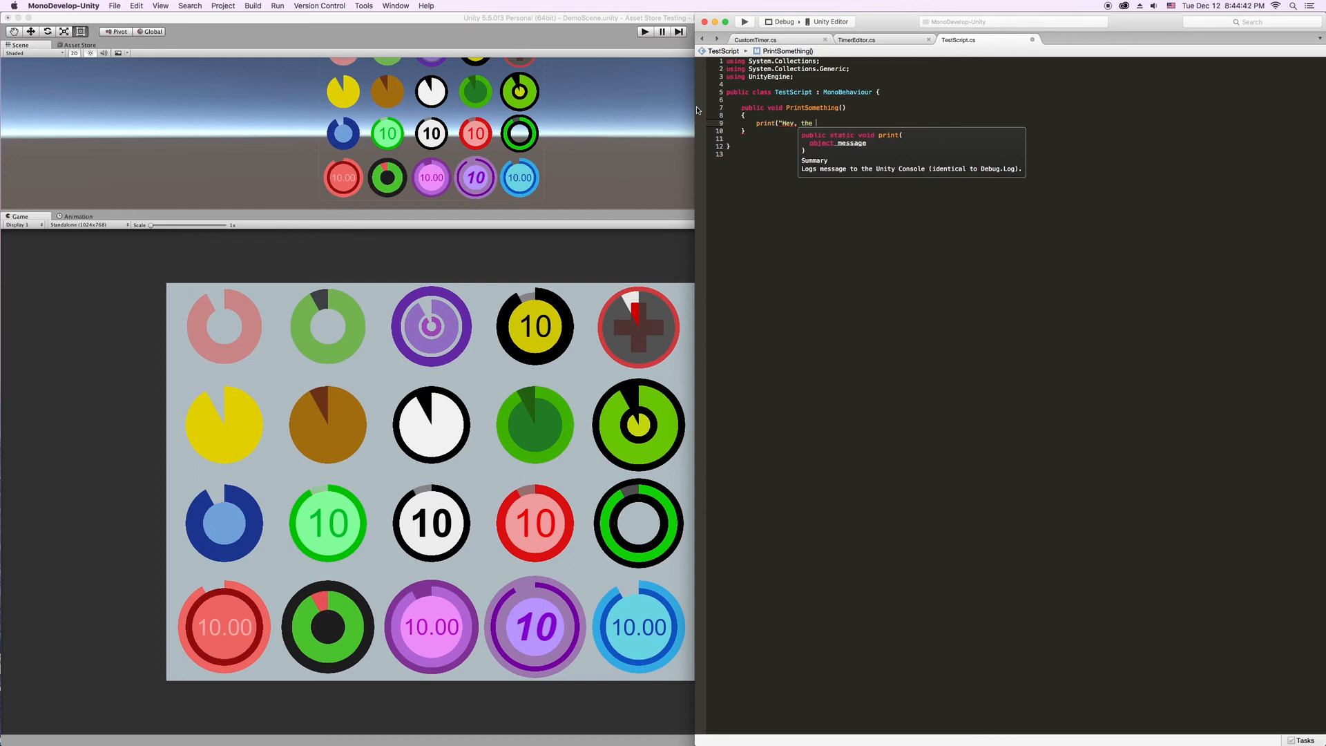
pyautogui.write('event worked!");')
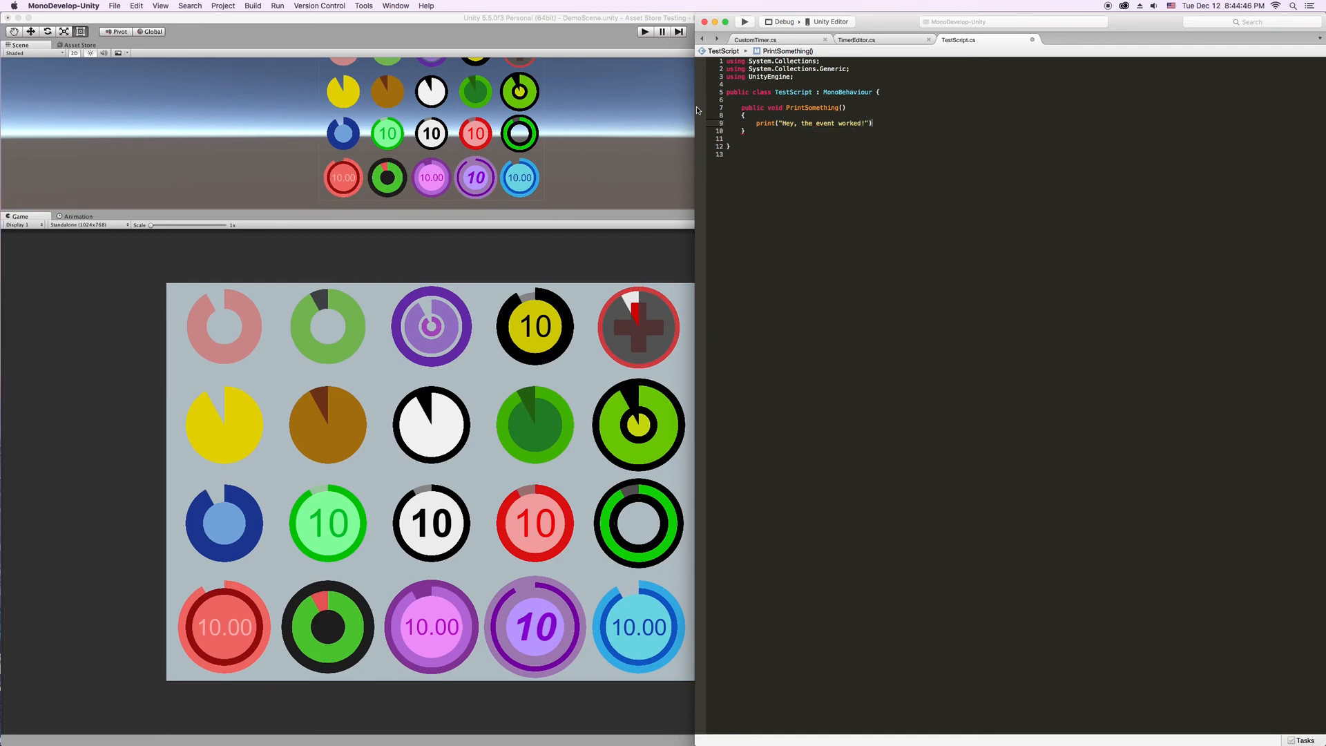
pyautogui.press('super+s')
# Step: Switch back to Unity, add a 3D cube to the scene, and attach TestScript to it
pyautogui.click(678, 13)
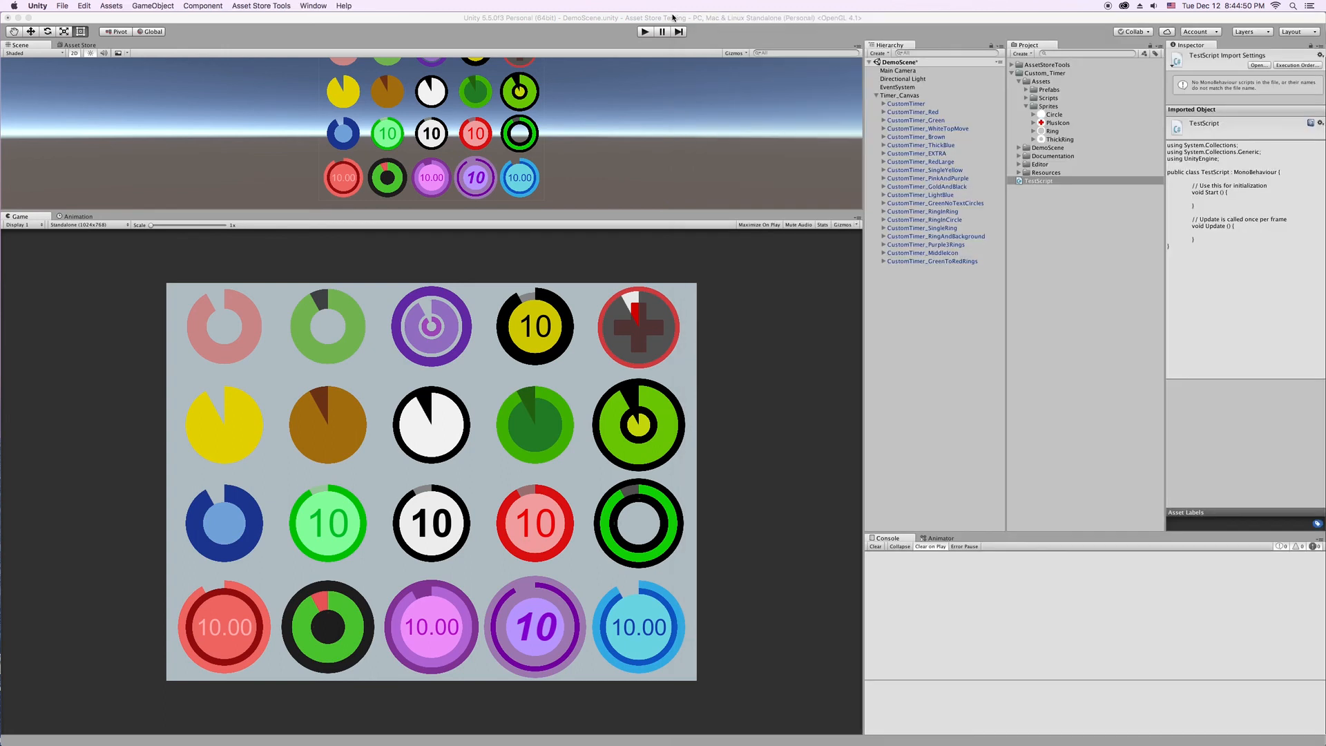
pyautogui.rightClick(910, 297)
pyautogui.moveTo(950, 394)
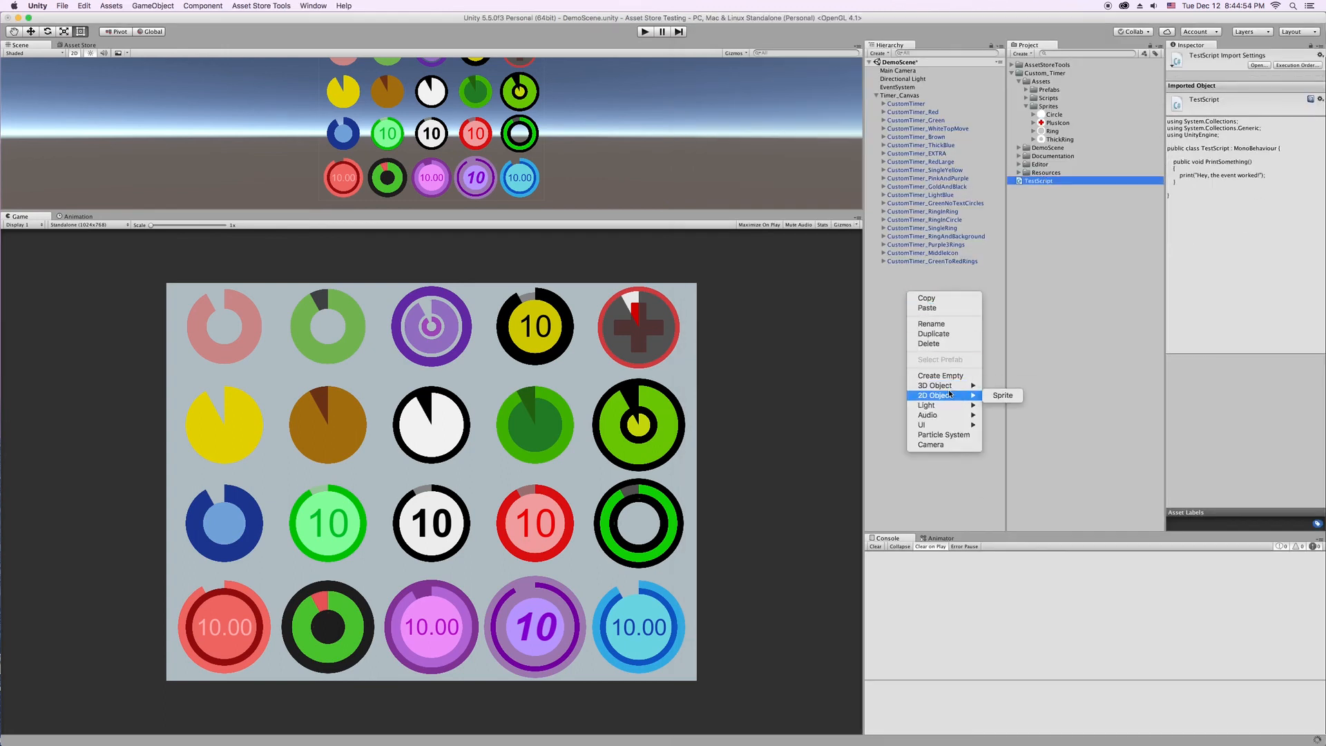
pyautogui.click(1002, 385)
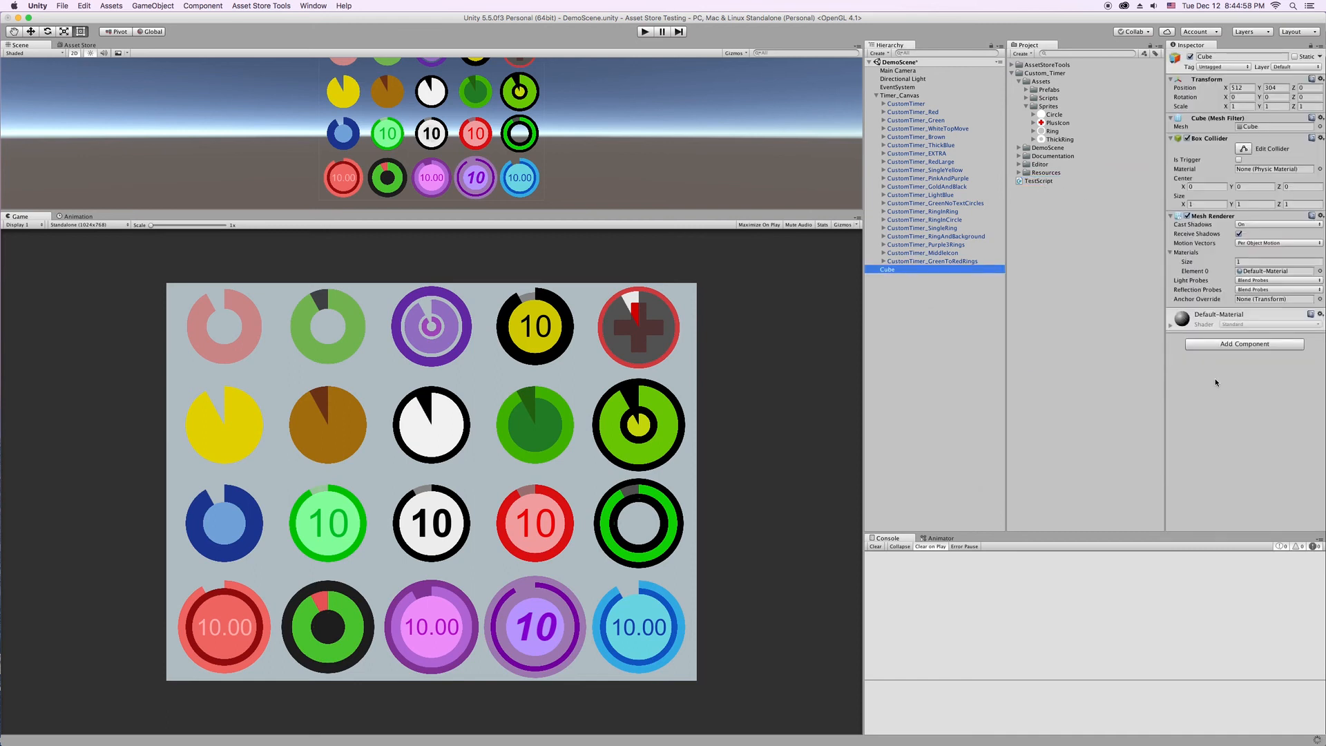
pyautogui.moveTo(1054, 185); pyautogui.dragTo(1227, 371)
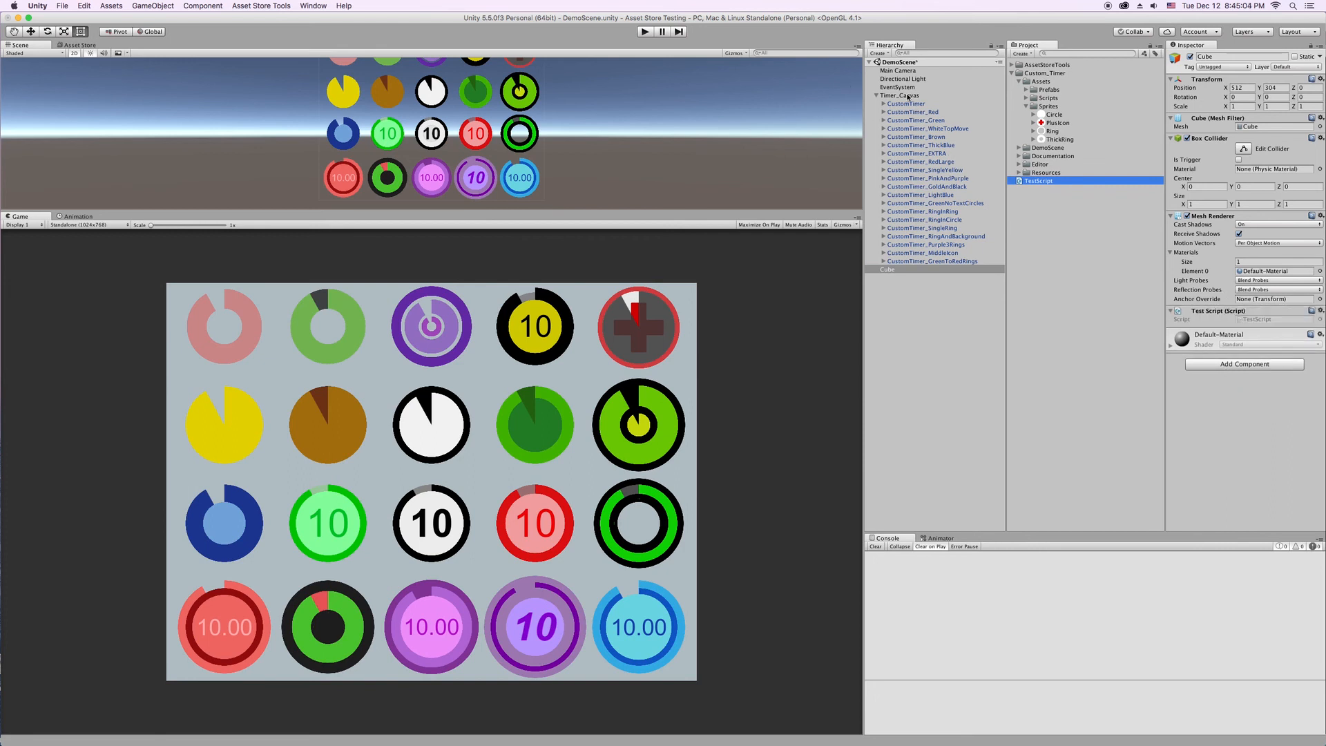
# Step: Add a Timer End event to the CustomTimer object that calls TestScript's PrintSomething() on the Cube
pyautogui.click(908, 103)
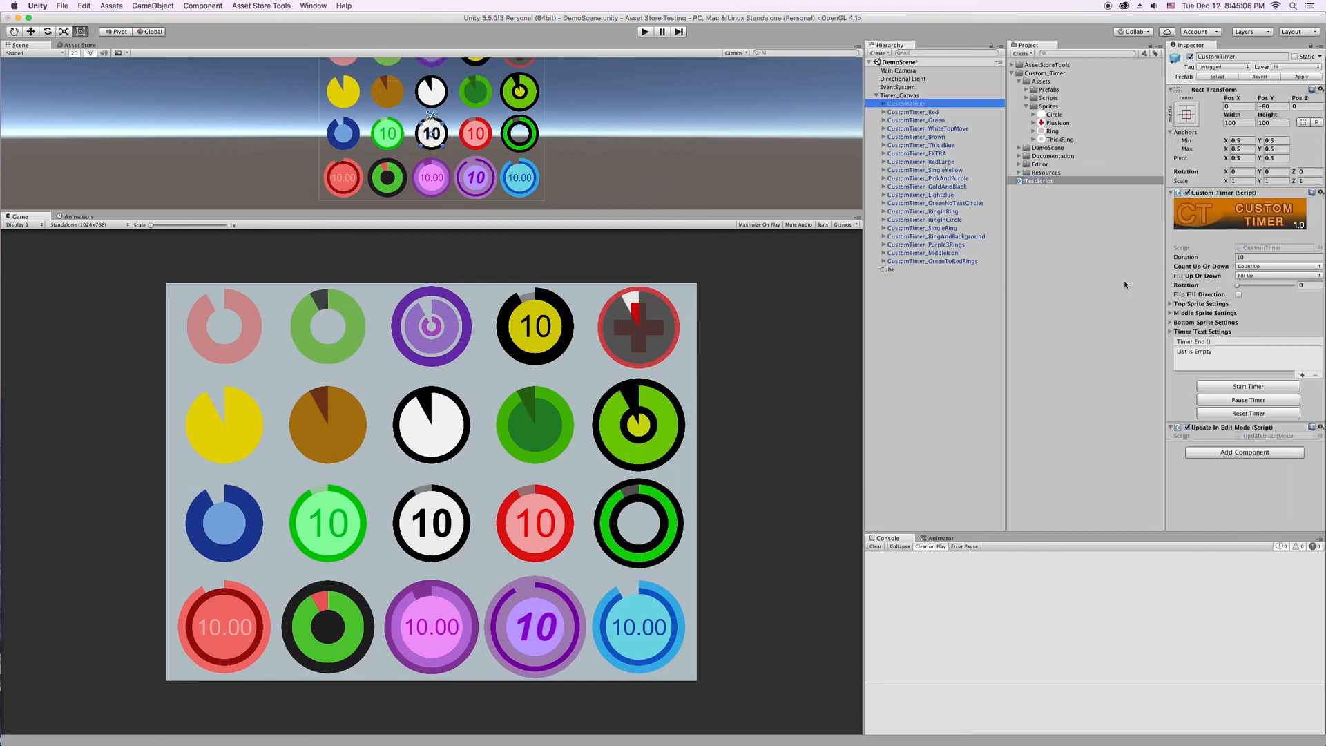
pyautogui.click(1301, 375)
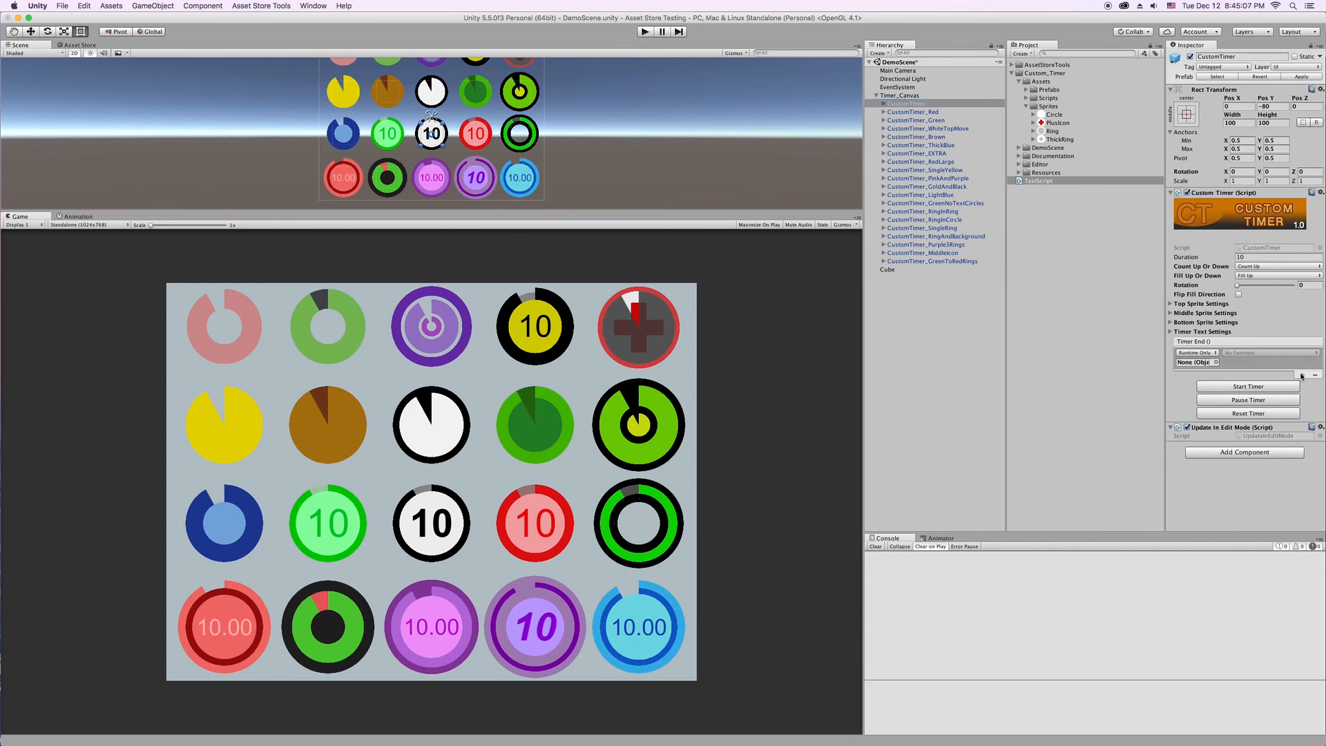
pyautogui.moveTo(892, 270); pyautogui.dragTo(1203, 364)
pyautogui.click(1240, 353)
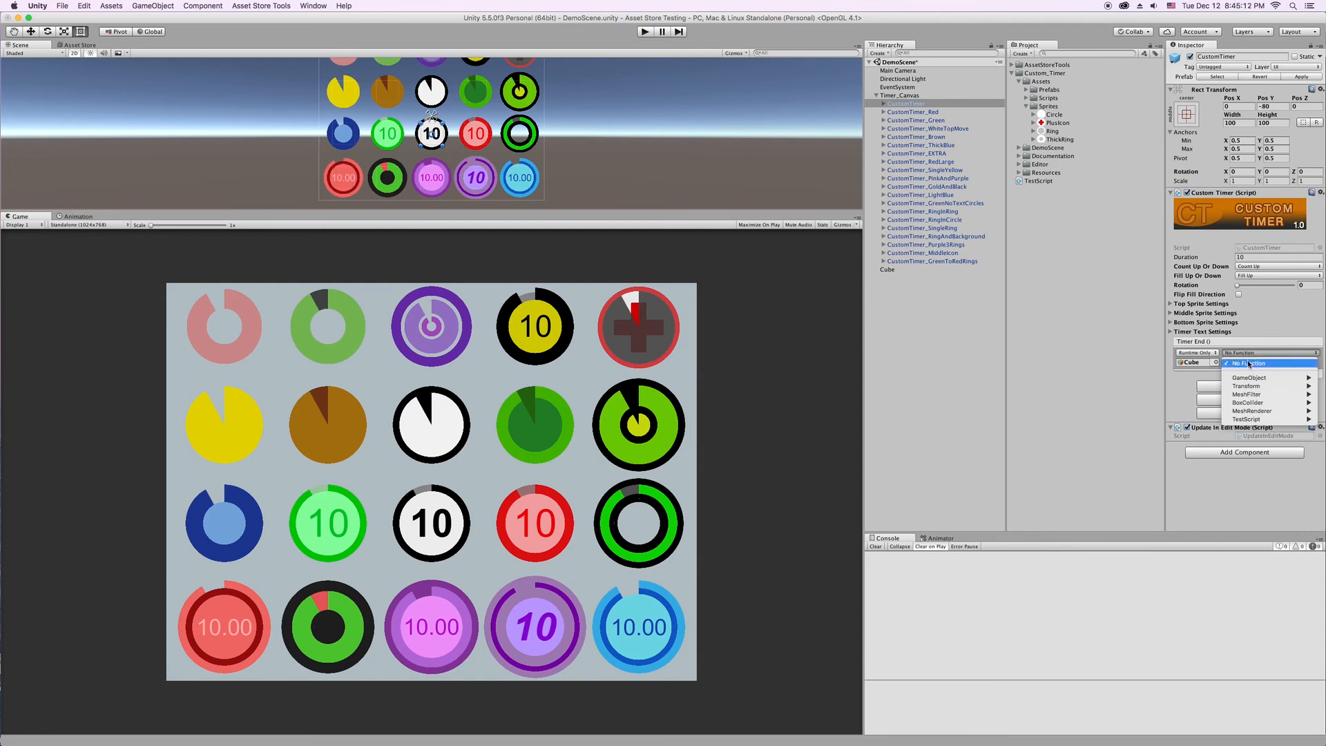
pyautogui.moveTo(1254, 420)
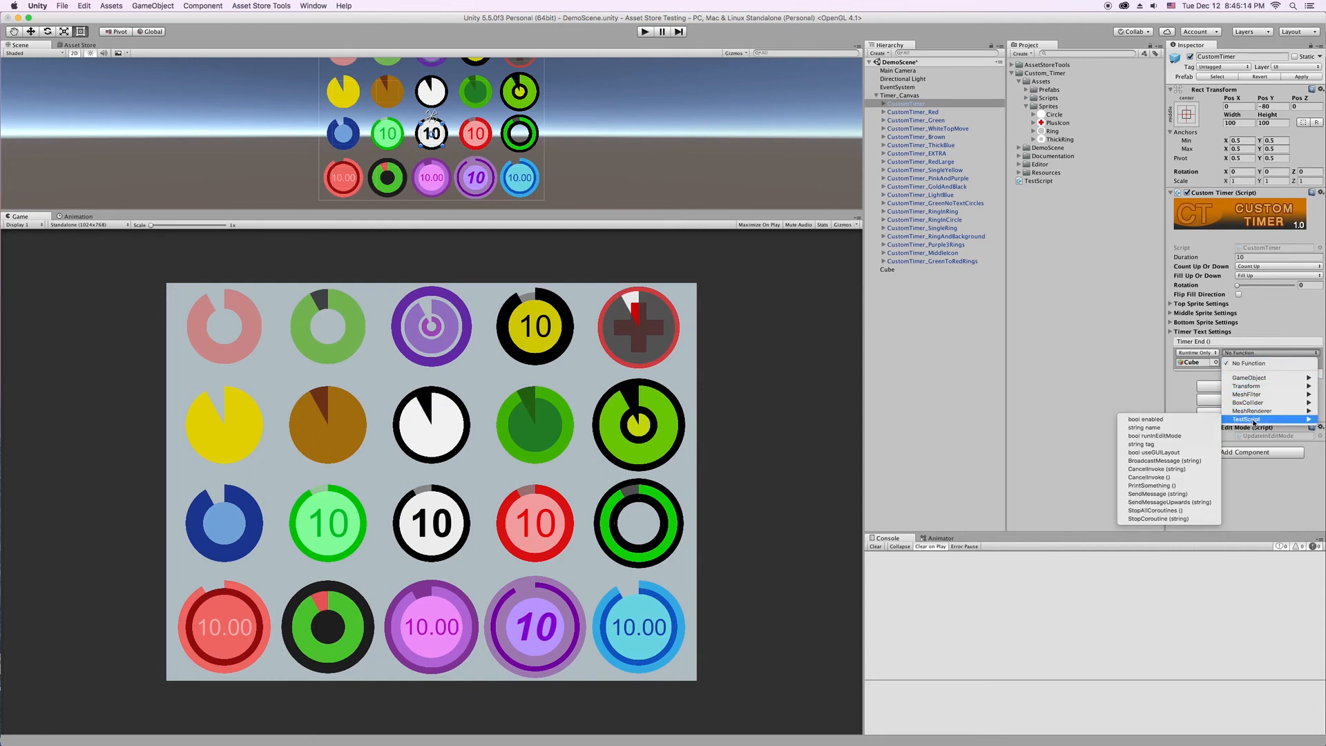
pyautogui.click(1180, 485)
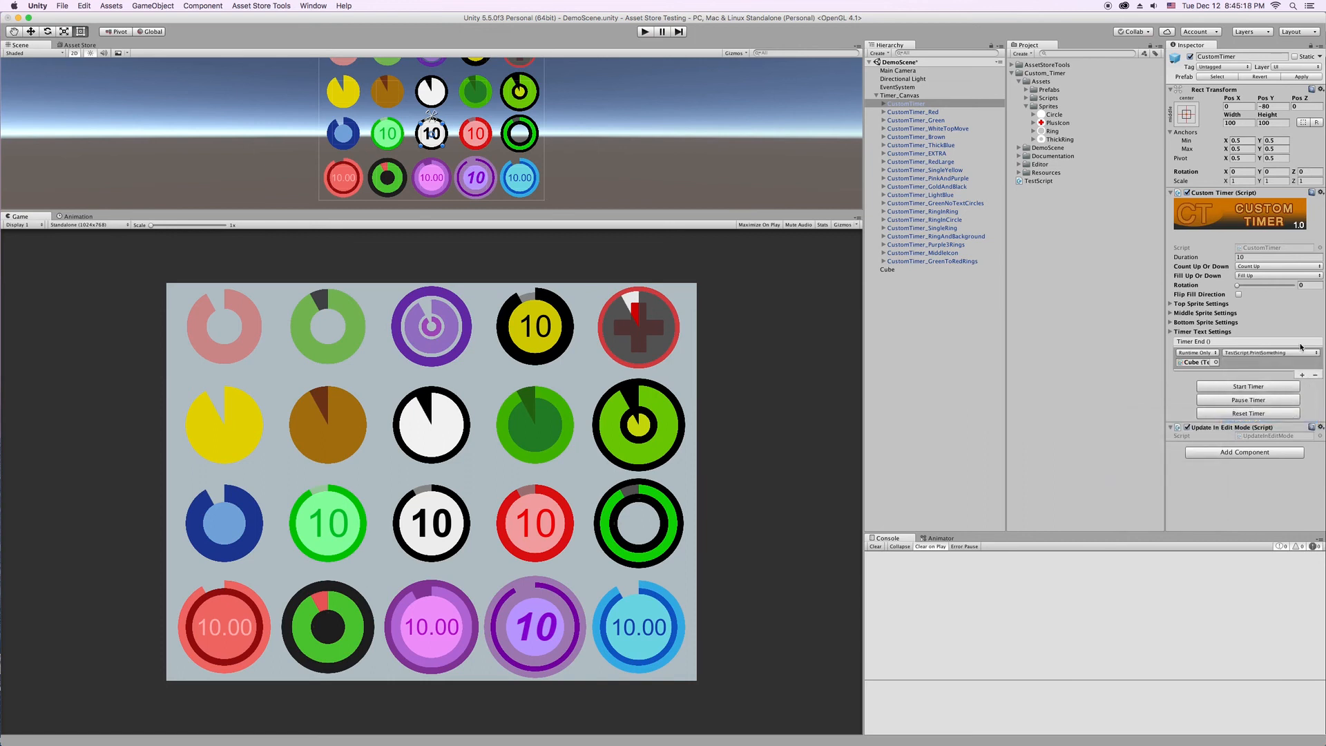
# Step: Test the Timer End event in Play mode by starting CustomTimer with a duration of 3, and stop Play mode
pyautogui.click(645, 32)
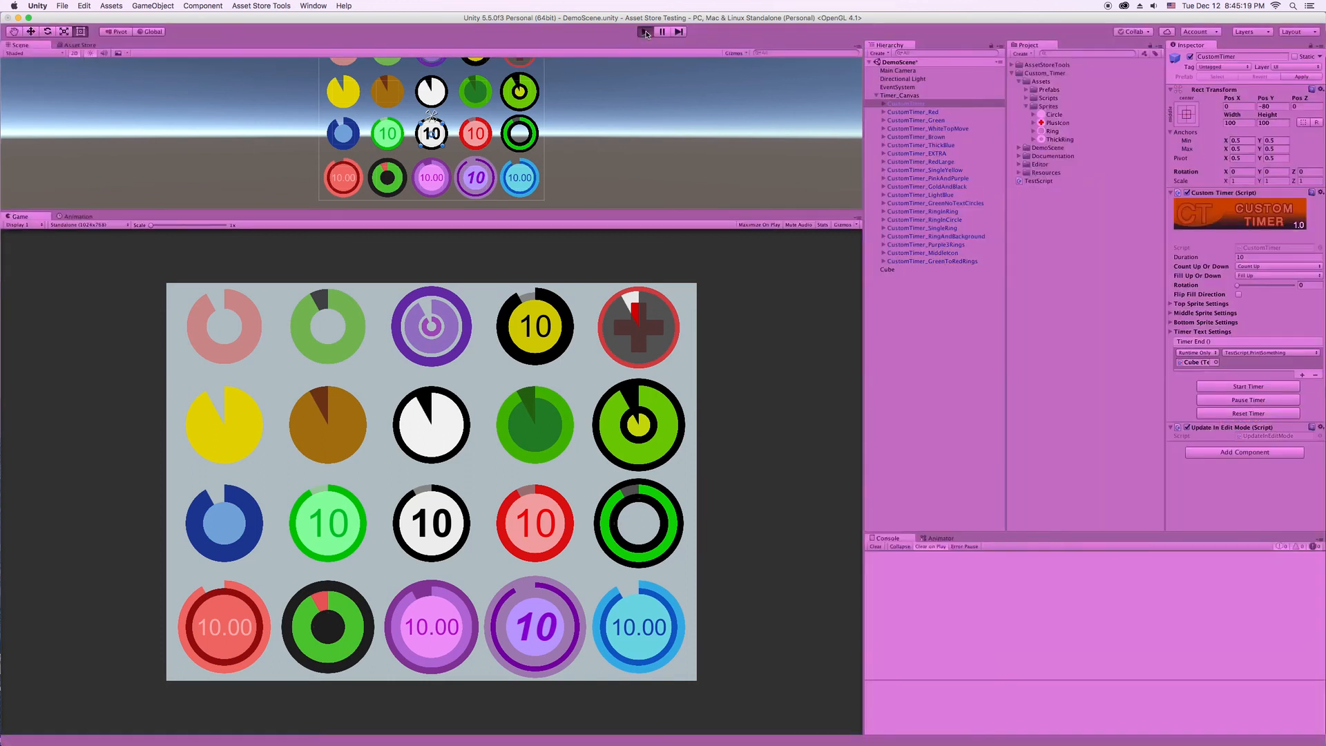
pyautogui.click(1249, 257)
pyautogui.write('3')
pyautogui.click(1249, 389)
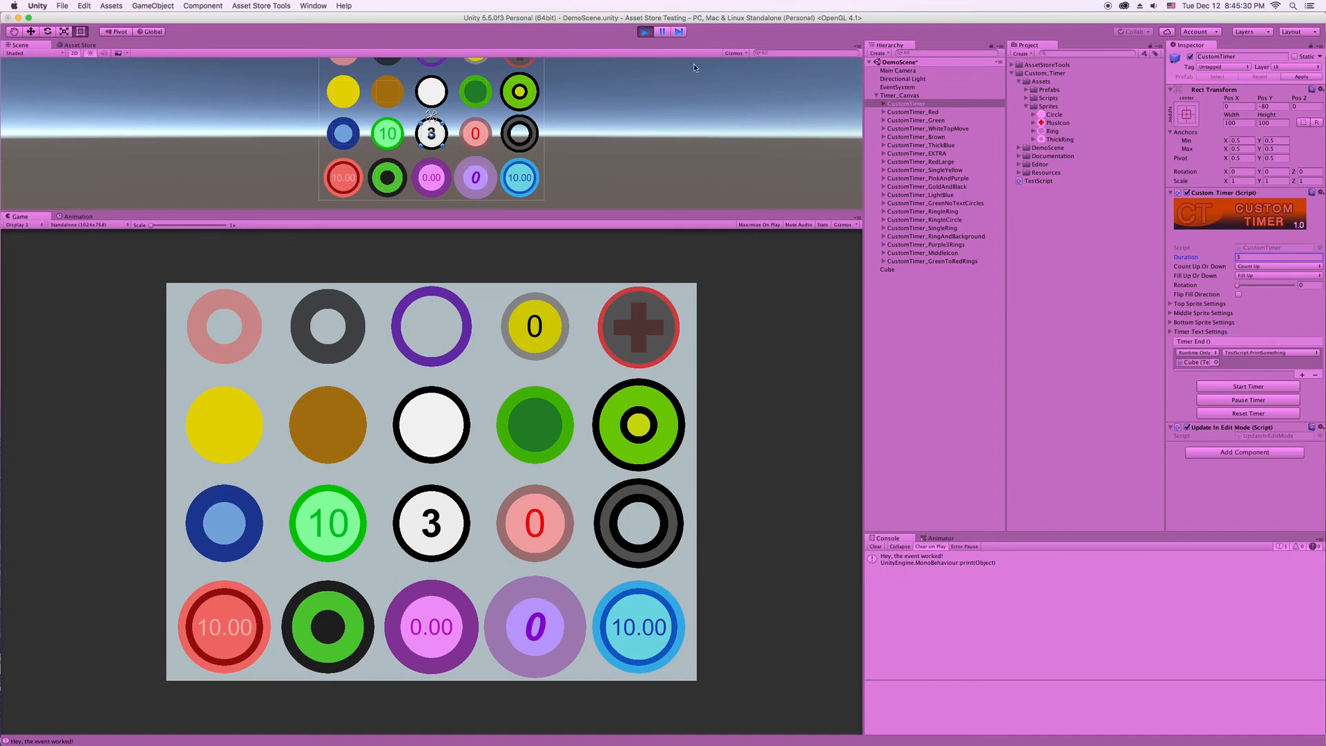
pyautogui.click(653, 33)
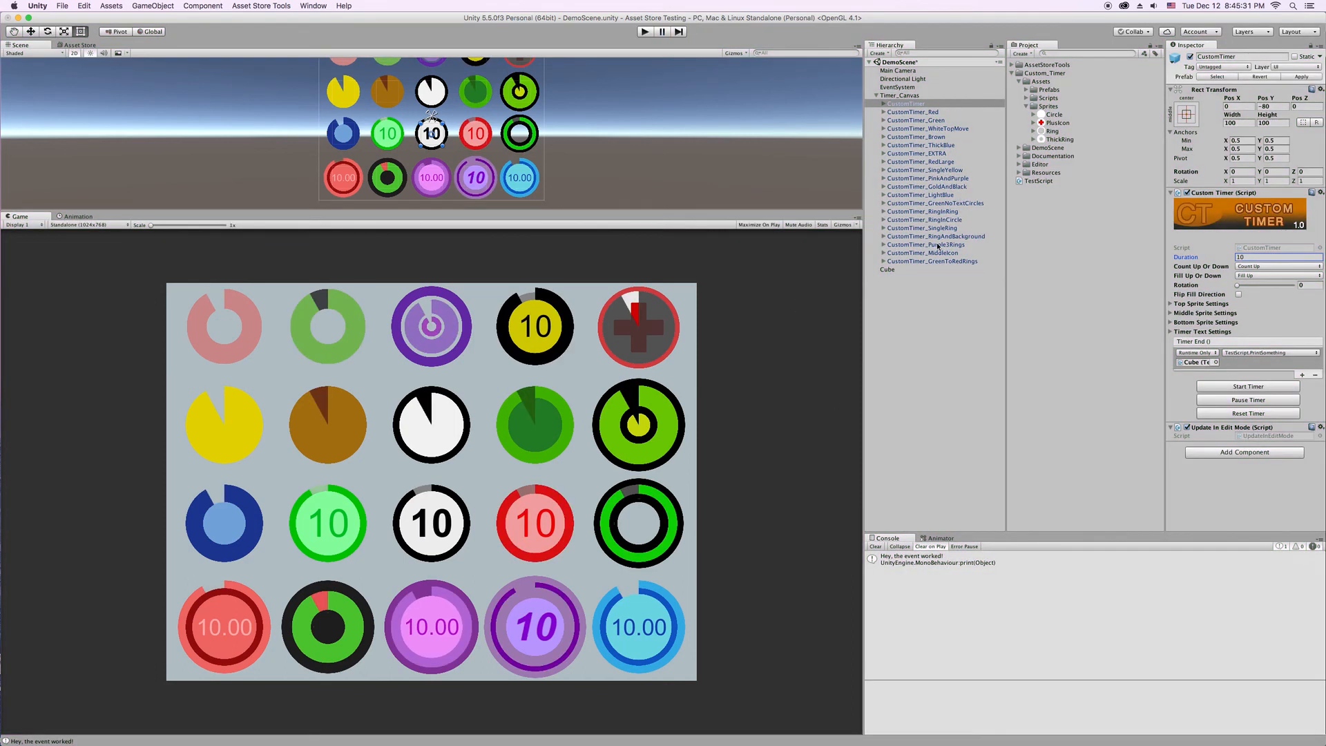
# Step: Delete the Cube from the scene and the TestScript asset from the project
pyautogui.click(888, 269)
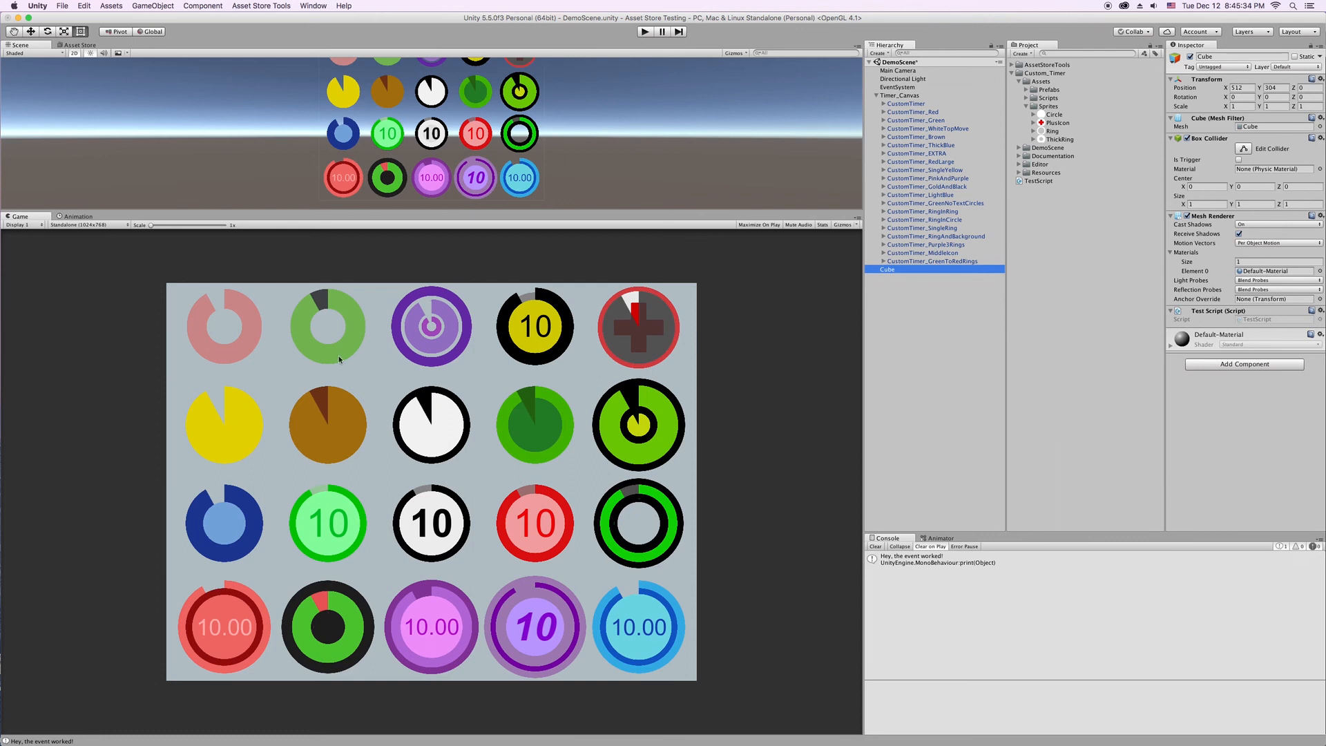
pyautogui.press('super+BackSpace')
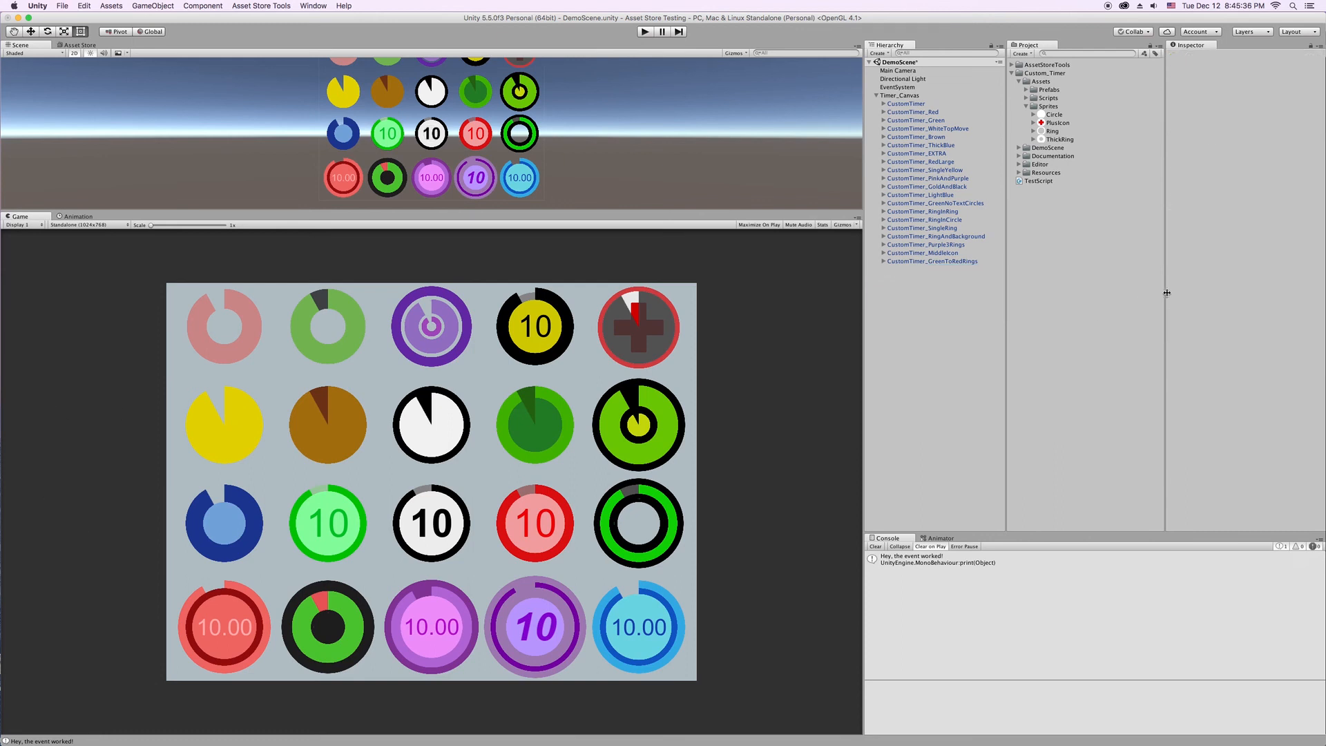
pyautogui.click(1043, 181)
pyautogui.press('super+c')
pyautogui.press('super+BackSpace')
# Step: Remove the Timer End event entry with the missing object from CustomTimer
pyautogui.click(908, 104)
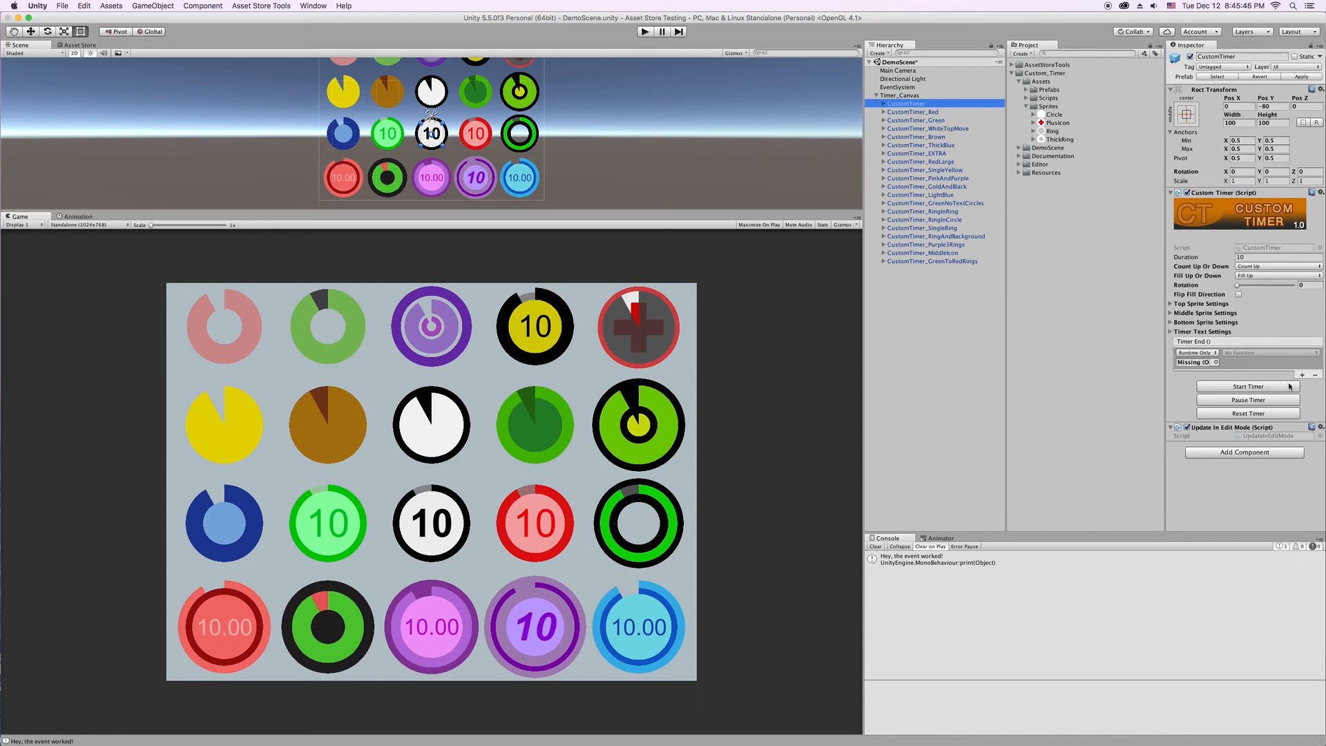
pyautogui.click(1314, 375)
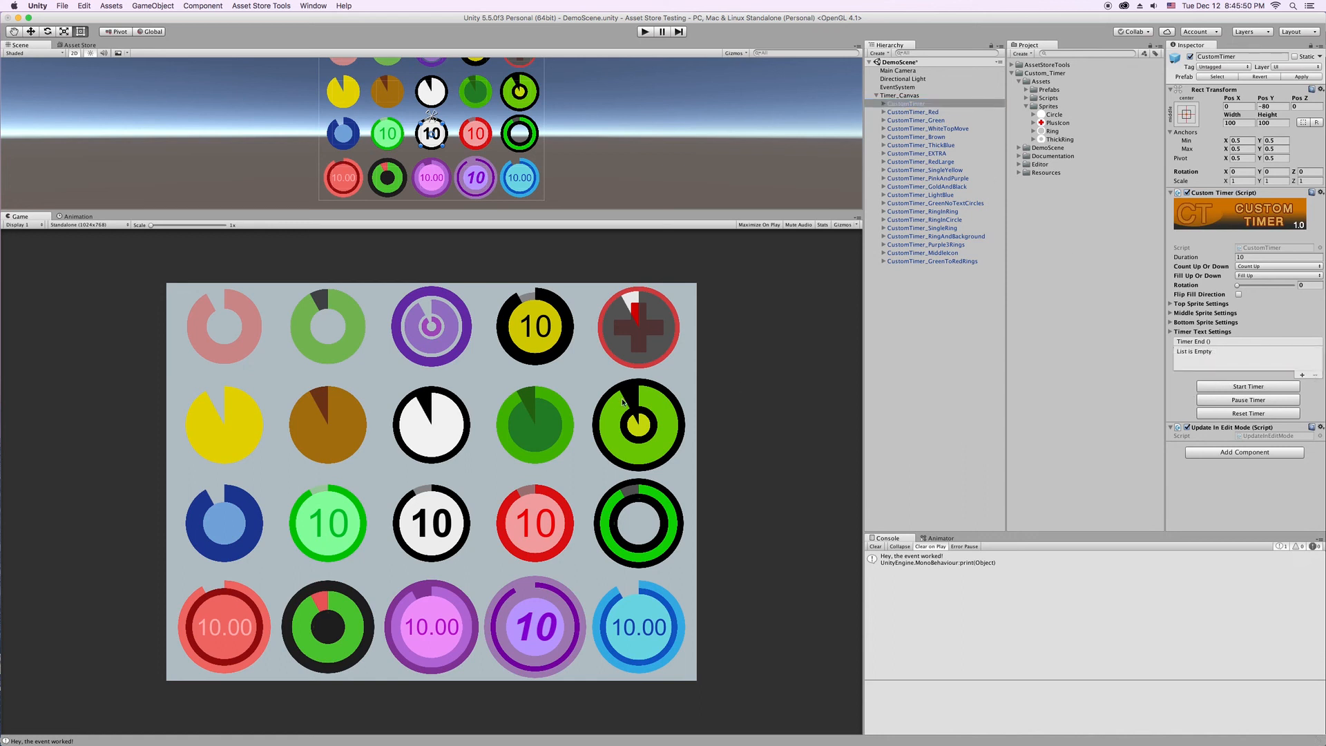
pyautogui.click(1255, 388)
pyautogui.click(1255, 388)
pyautogui.click(1256, 388)
pyautogui.click(1254, 387)
pyautogui.click(1261, 399)
pyautogui.click(1252, 390)
pyautogui.click(1248, 399)
pyautogui.click(1245, 386)
pyautogui.click(1020, 156)
pyautogui.click(1018, 157)
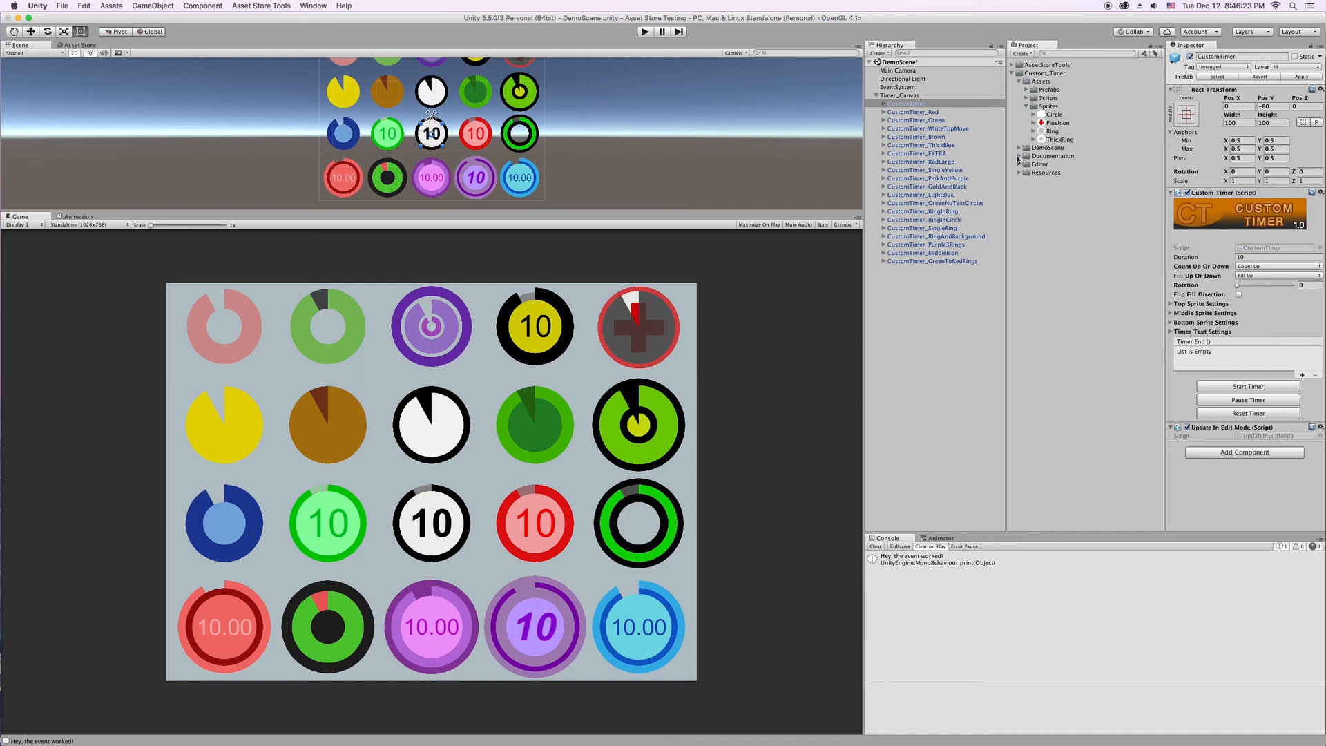